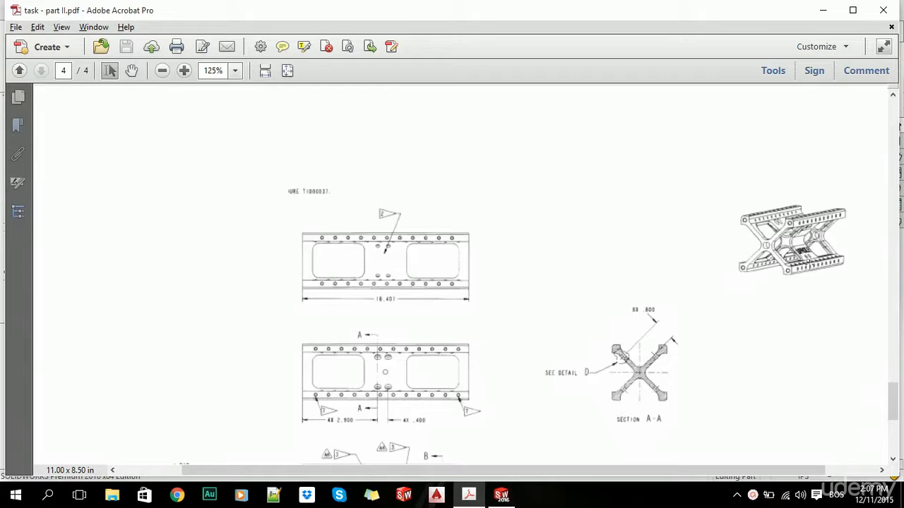
- Review the side views, sections A-A, B-B and C-C, and detail D on page 4 of the drawing PDF
{"action": "scroll", "coordinate": [525, 272], "scroll_direction": "down", "scroll_amount": 2}
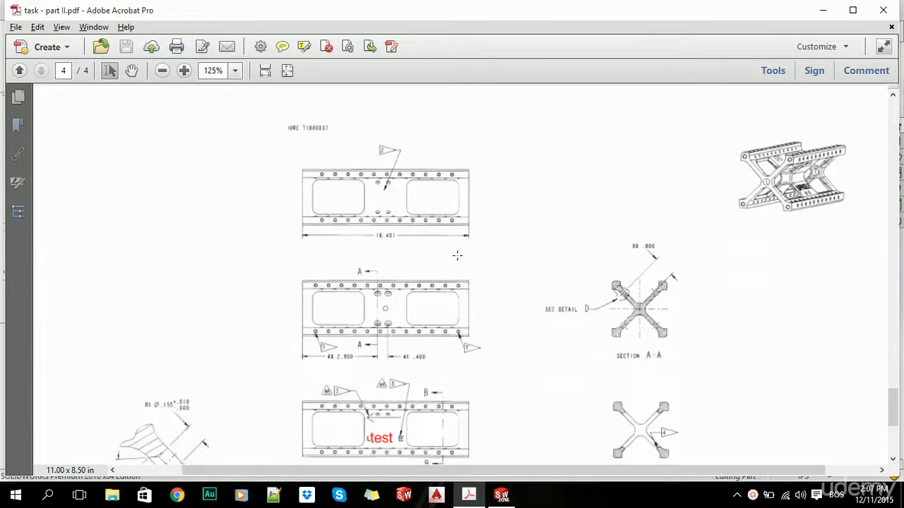
{"action": "scroll", "coordinate": [458, 256], "scroll_direction": "down", "scroll_amount": 4}
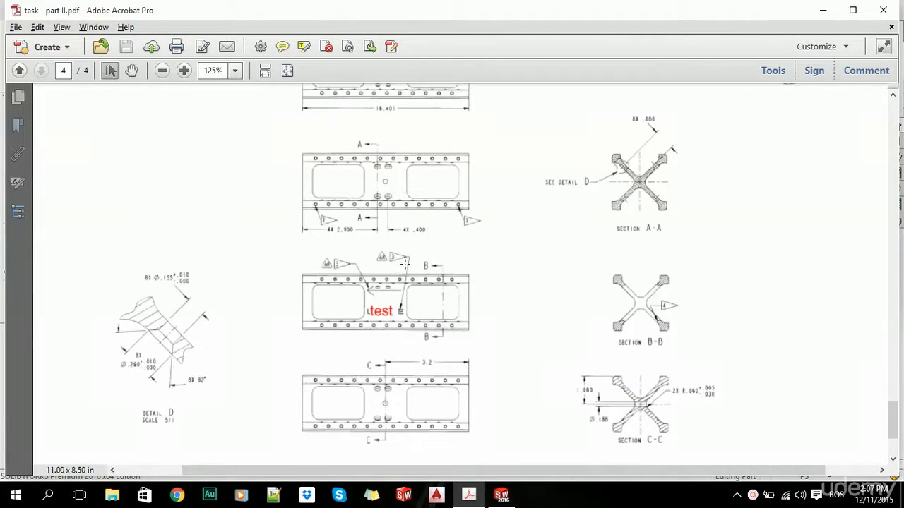
{"action": "scroll", "coordinate": [424, 297], "scroll_direction": "down", "scroll_amount": 1}
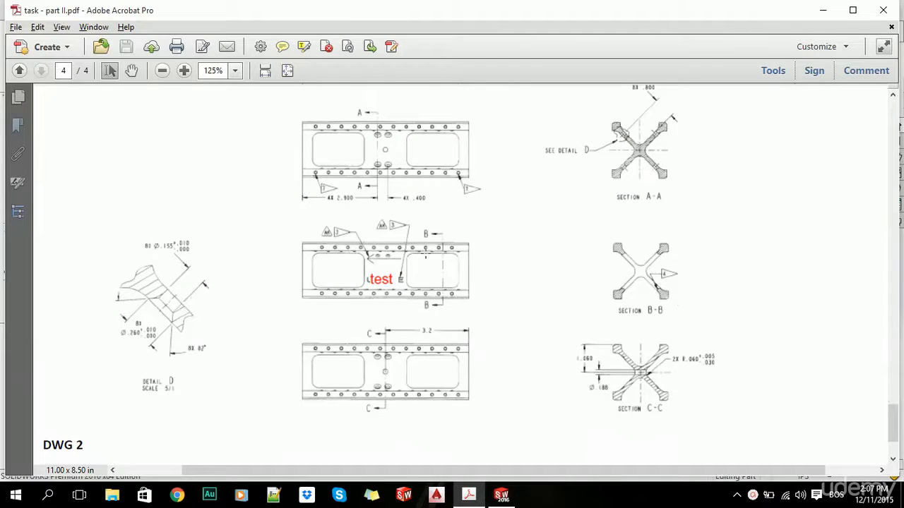
{"action": "scroll", "coordinate": [501, 289], "scroll_direction": "up", "scroll_amount": 3}
{"action": "scroll", "coordinate": [499, 292], "scroll_direction": "down", "scroll_amount": 4}
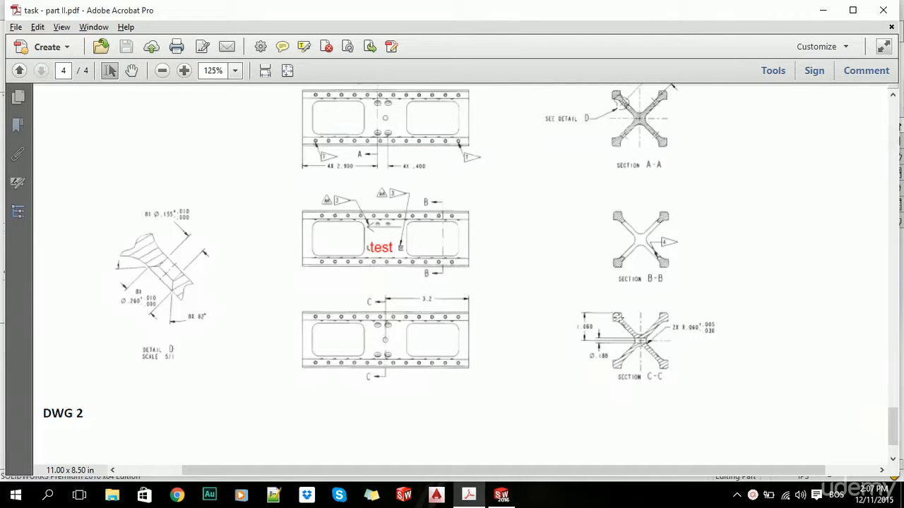
- Switch to SOLIDWORKS and start a sketch on the Front Plane
{"action": "left_click", "coordinate": [501, 494]}
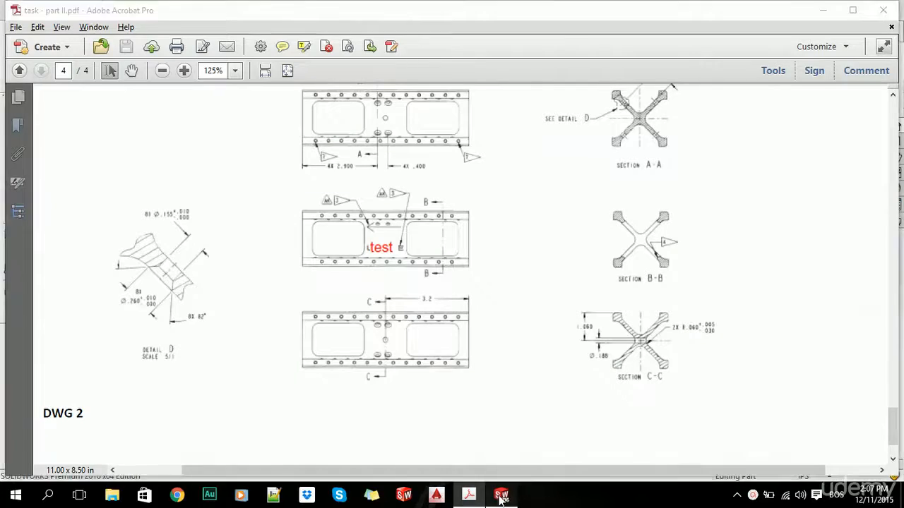
{"action": "left_click", "coordinate": [62, 221]}
{"action": "left_click", "coordinate": [75, 199]}
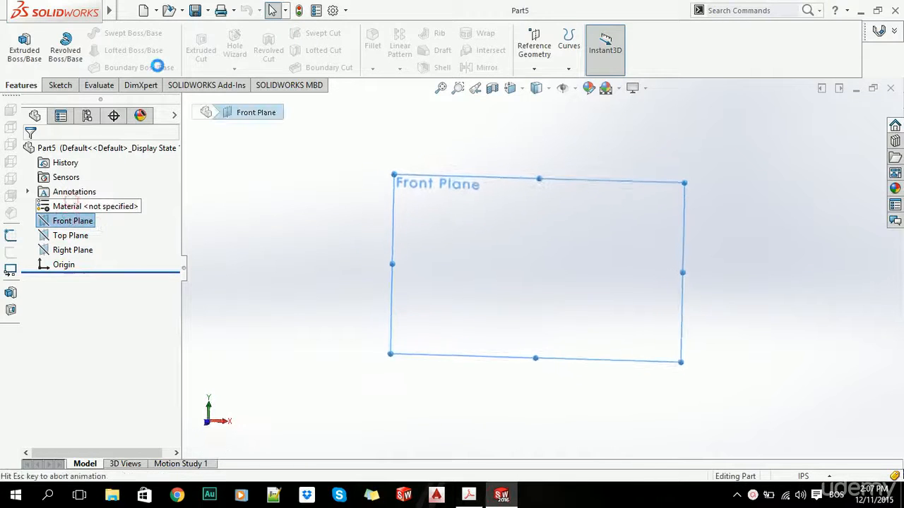
- Sketch a vertical centerline about 3.37 in long passing through the origin
{"action": "left_click", "coordinate": [99, 33]}
{"action": "left_click", "coordinate": [116, 64]}
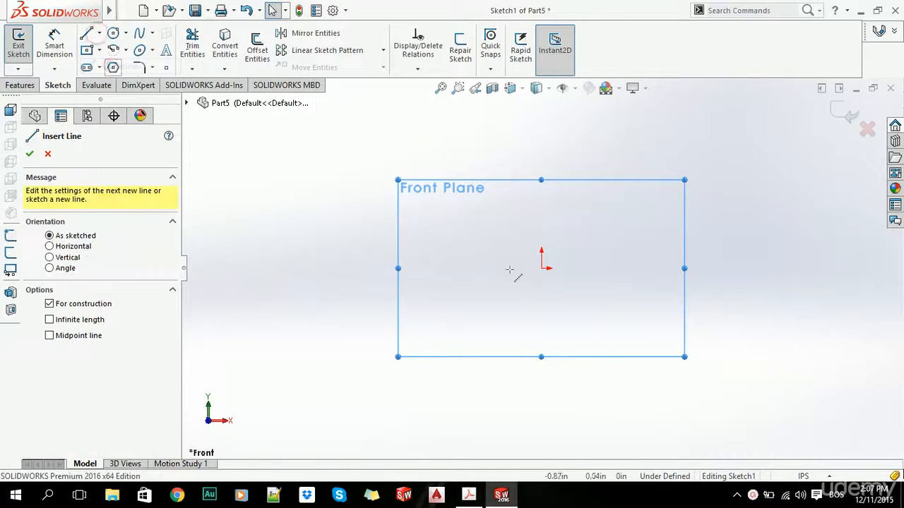
{"action": "left_click", "coordinate": [542, 196]}
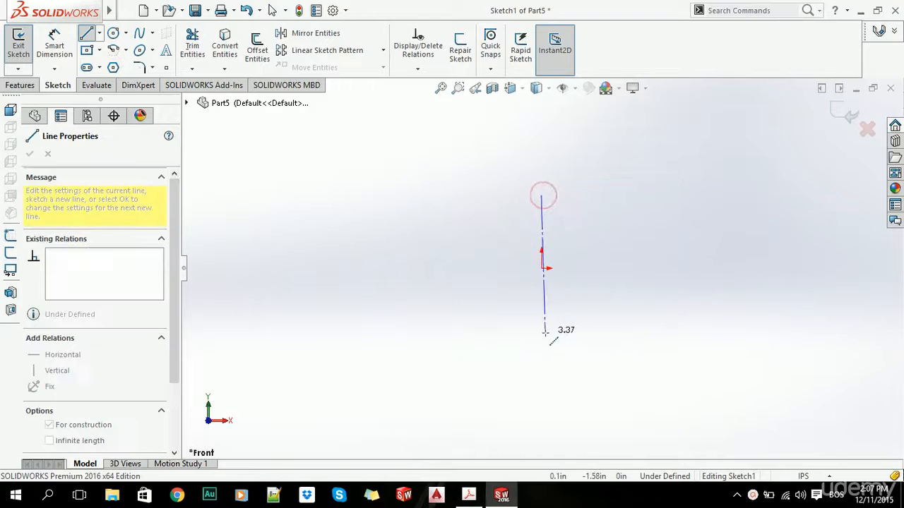
{"action": "left_click", "coordinate": [542, 332]}
{"action": "key", "text": "Escape"}
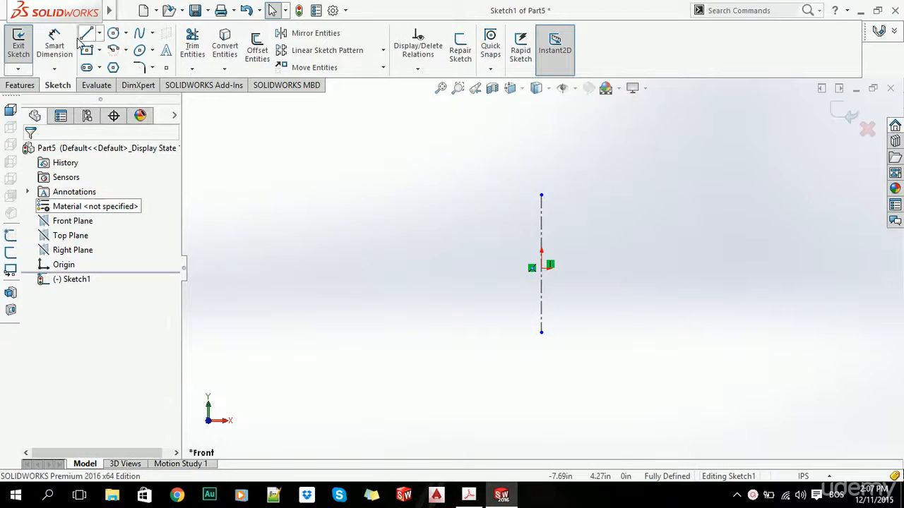
- Sketch a horizontal centerline through the origin, extending to both sides of the vertical centerline
{"action": "left_click", "coordinate": [98, 33]}
{"action": "left_click", "coordinate": [116, 64]}
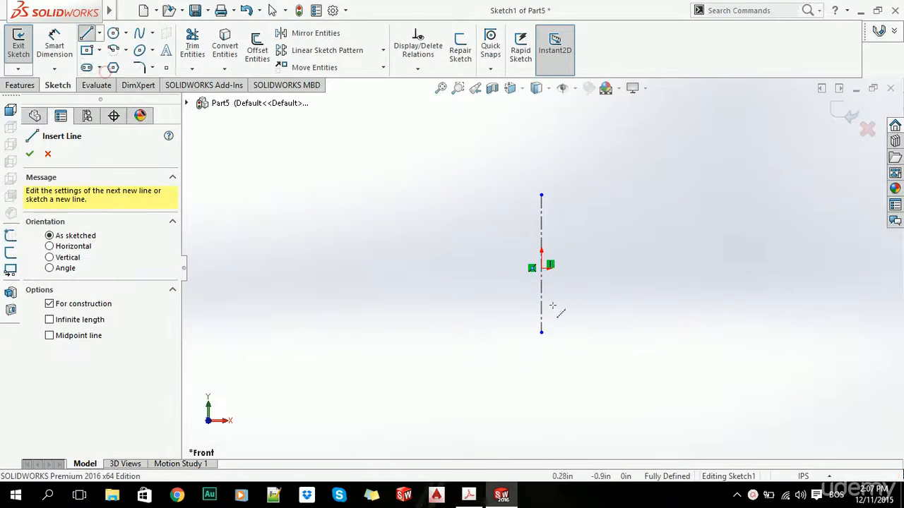
{"action": "left_click", "coordinate": [446, 269]}
{"action": "left_click", "coordinate": [637, 268]}
{"action": "key", "text": "Escape"}
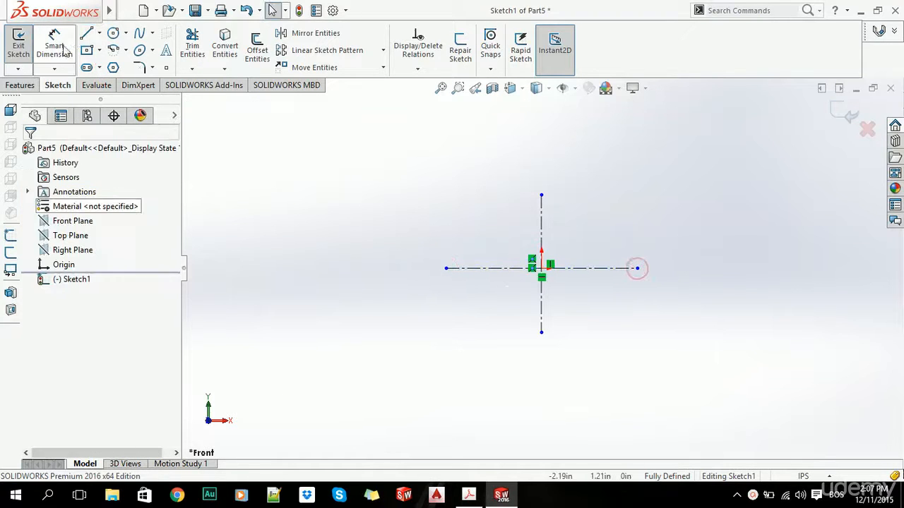
- Sketch a four-line stepped profile in the upper-right quadrant, descending from the vertical centerline to near the horizontal centerline
{"action": "left_click", "coordinate": [86, 34]}
{"action": "scroll", "coordinate": [555, 304], "scroll_direction": "down", "scroll_amount": 3}
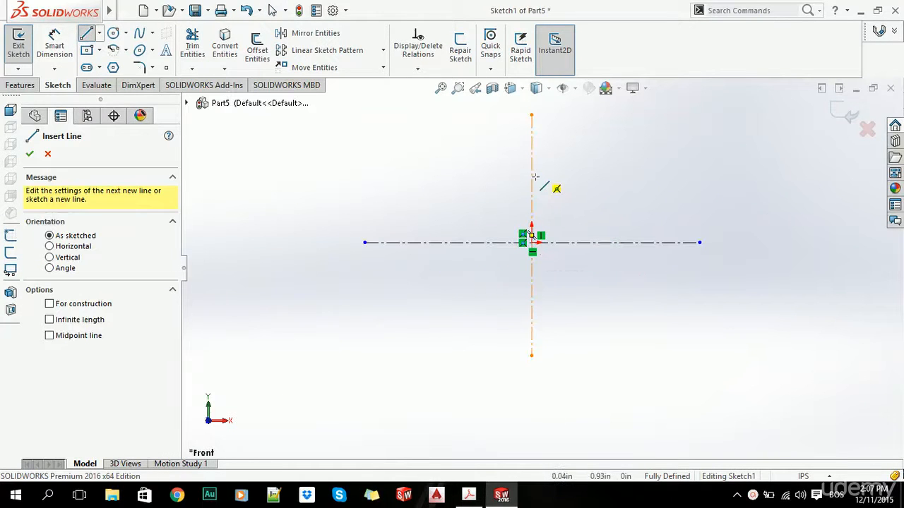
{"action": "left_click", "coordinate": [533, 176]}
{"action": "left_click", "coordinate": [577, 176]}
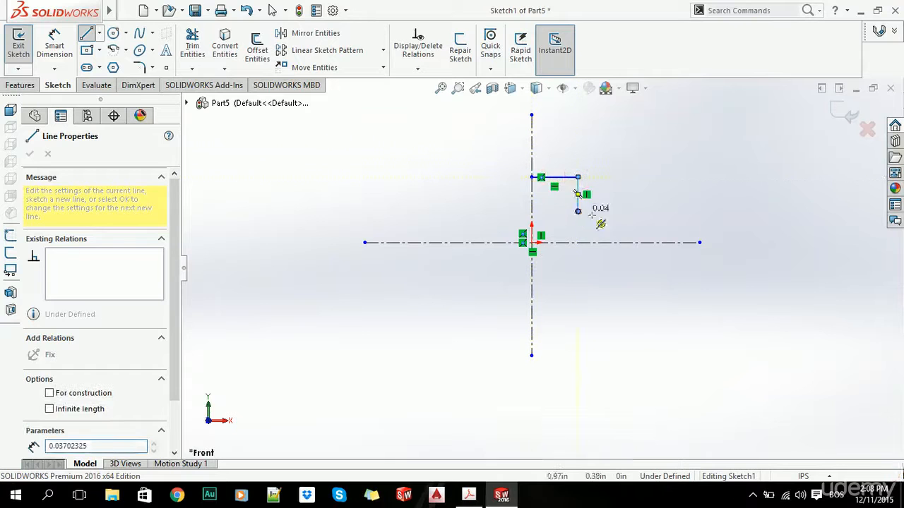
{"action": "left_click", "coordinate": [577, 210]}
{"action": "left_click", "coordinate": [618, 211]}
{"action": "left_click", "coordinate": [618, 243]}
{"action": "key", "text": "Escape"}
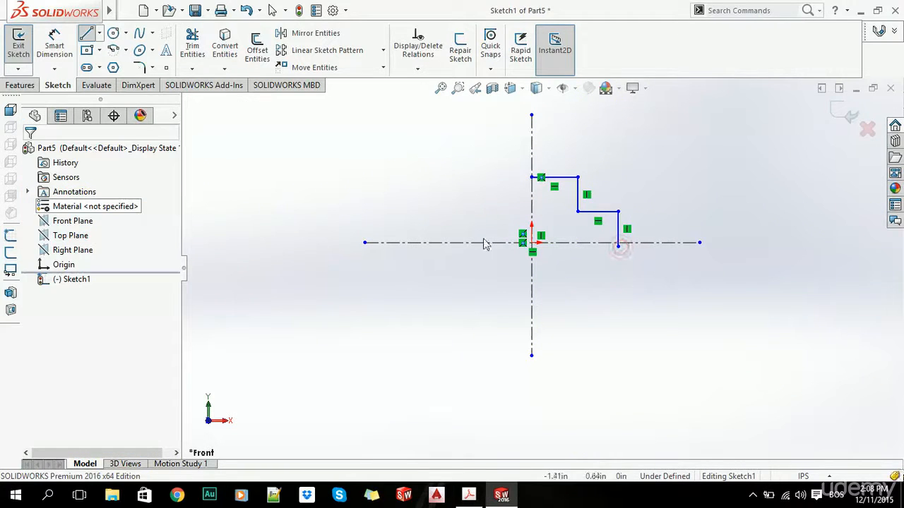
- Check section C-C in the PDF, then dimension the profile's inner vertical line as a 0.188 in doubled distance about the vertical centerline
{"action": "key", "text": "alt+Tab"}
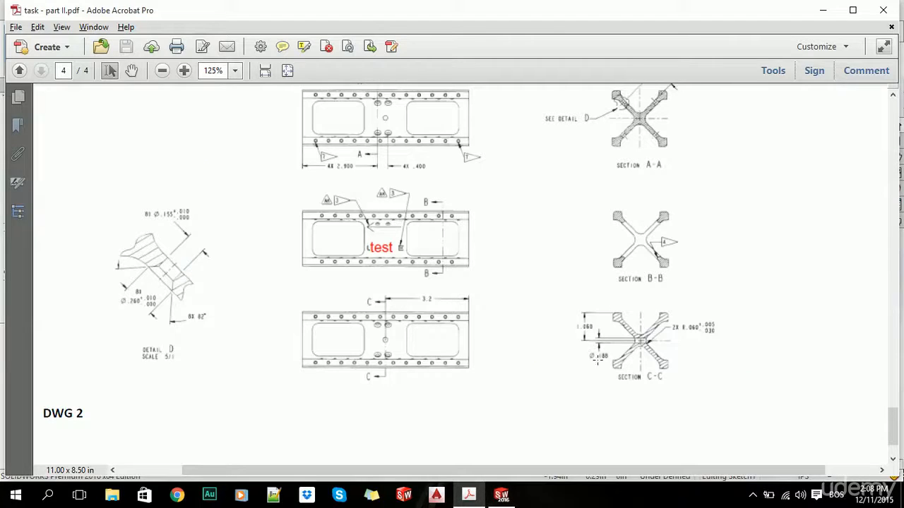
{"action": "key", "text": "alt+Tab"}
{"action": "key", "text": "d"}
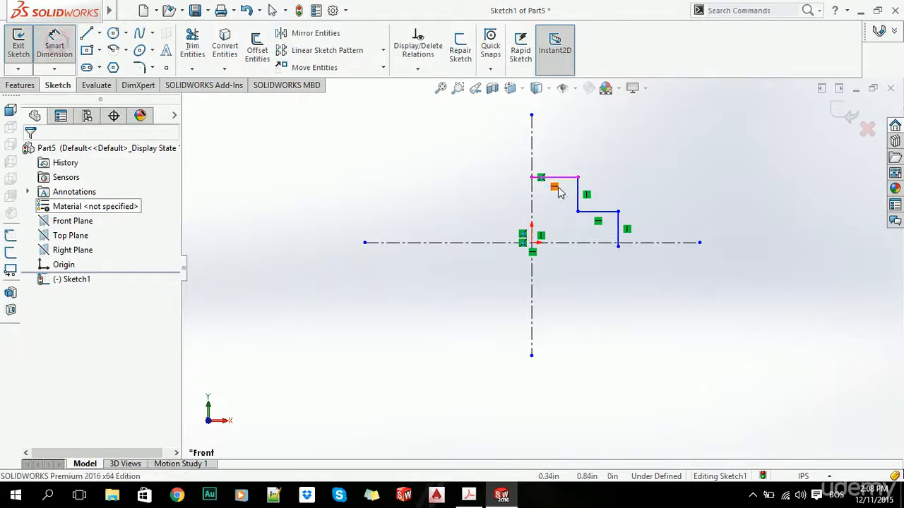
{"action": "left_click", "coordinate": [575, 189]}
{"action": "left_click", "coordinate": [533, 148]}
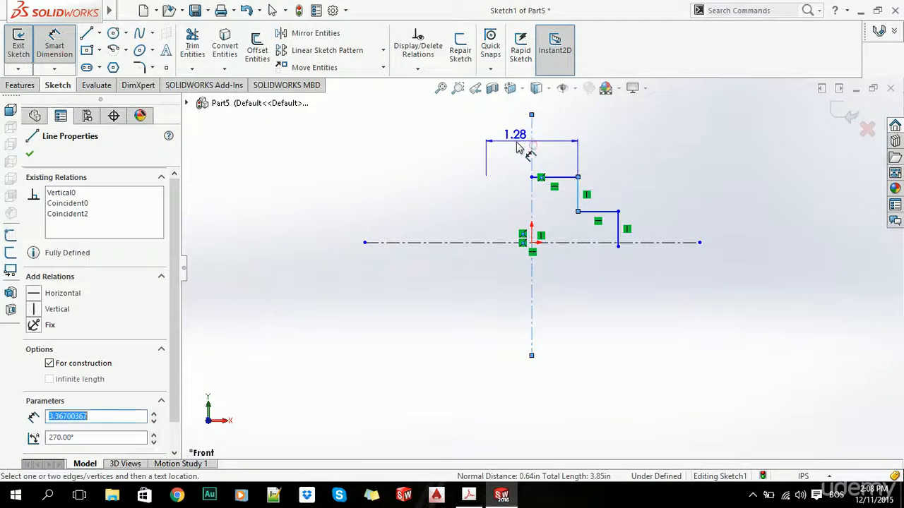
{"action": "left_click", "coordinate": [520, 154]}
{"action": "type", "text": "0.188in"}
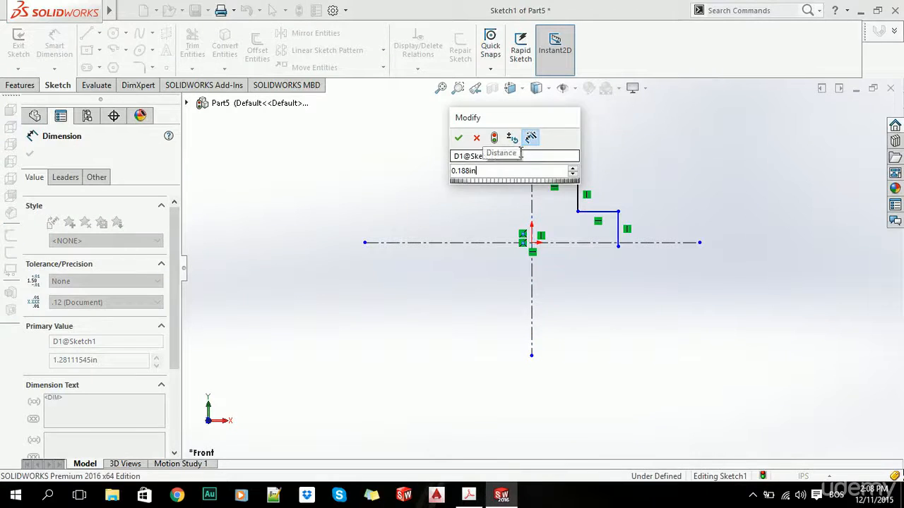
{"action": "key", "text": "Return"}
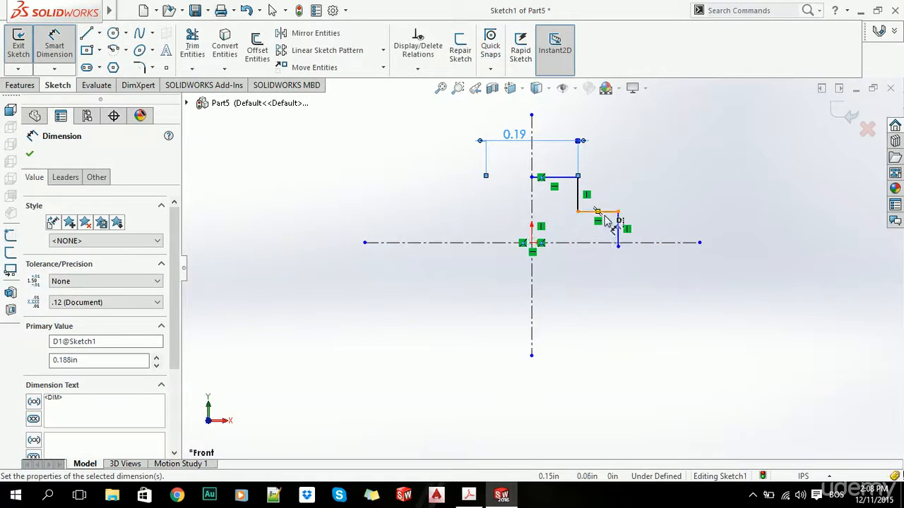
- Dimension the profile's lower horizontal line as a 0.188 in doubled distance about the horizontal centerline
{"action": "left_click", "coordinate": [604, 215]}
{"action": "left_click", "coordinate": [635, 242]}
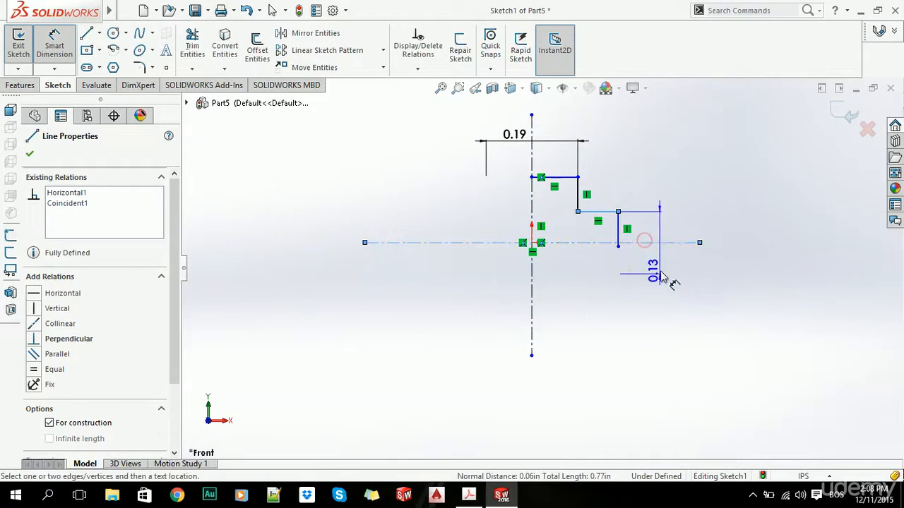
{"action": "left_click", "coordinate": [648, 261]}
{"action": "type", "text": "0.188"}
{"action": "key", "text": "Return"}
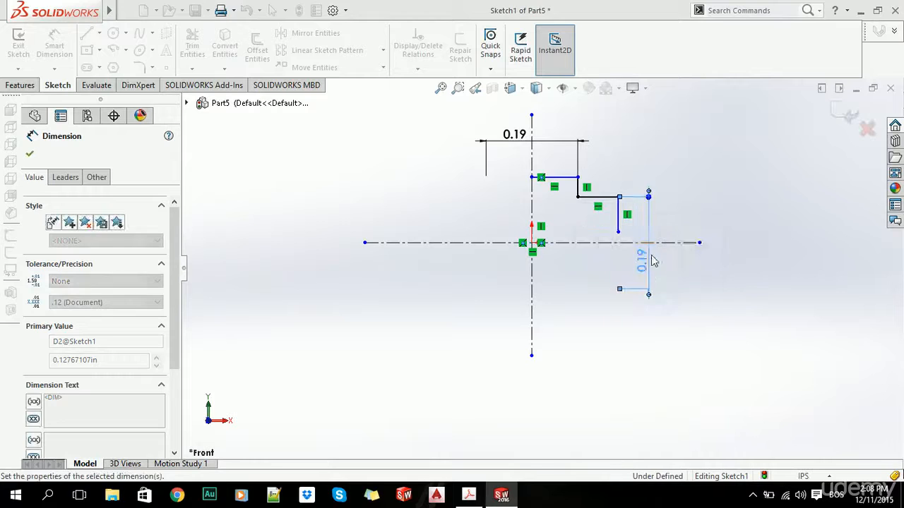
- Add a coincident relation between the outer vertical line's lower endpoint and the horizontal centerline
{"action": "scroll", "coordinate": [614, 254], "scroll_direction": "down", "scroll_amount": 3}
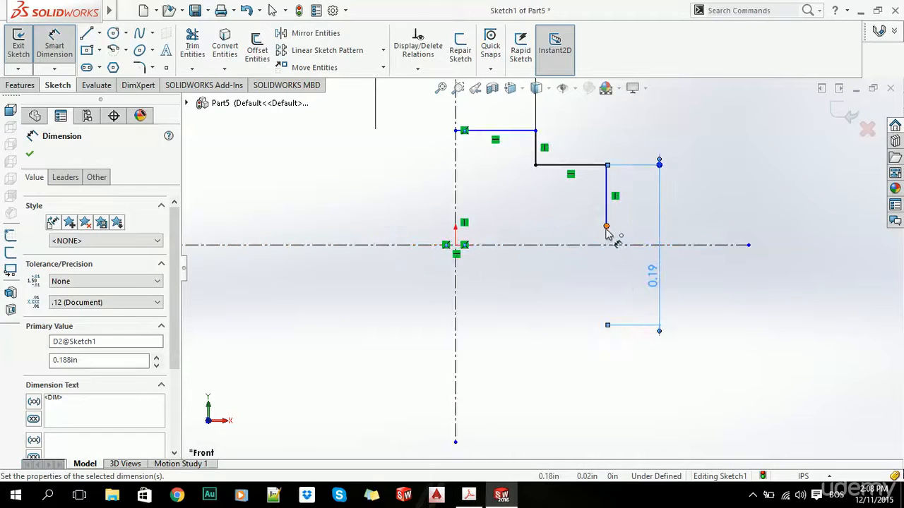
{"action": "left_click", "coordinate": [607, 227]}
{"action": "key", "text": "Escape"}
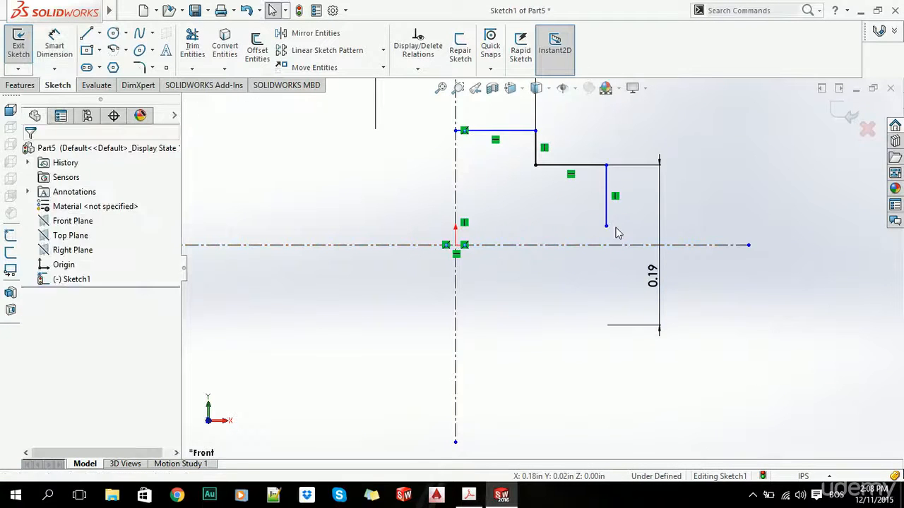
{"action": "left_click", "coordinate": [606, 226]}
{"action": "left_click", "coordinate": [583, 246], "text": "ctrl"}
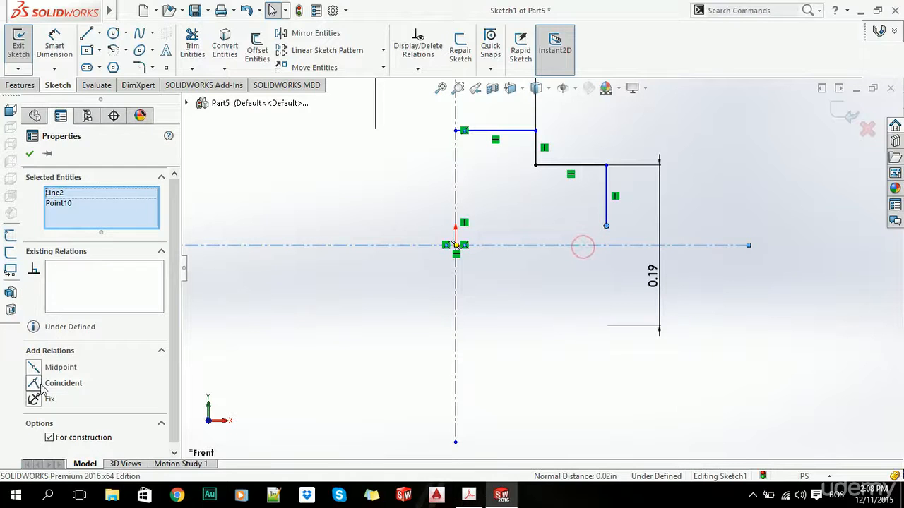
{"action": "left_click", "coordinate": [35, 385]}
{"action": "left_click", "coordinate": [352, 335]}
- Dimension the profile's top horizontal line 0.2 in from the horizontal centerline
{"action": "left_click", "coordinate": [55, 45]}
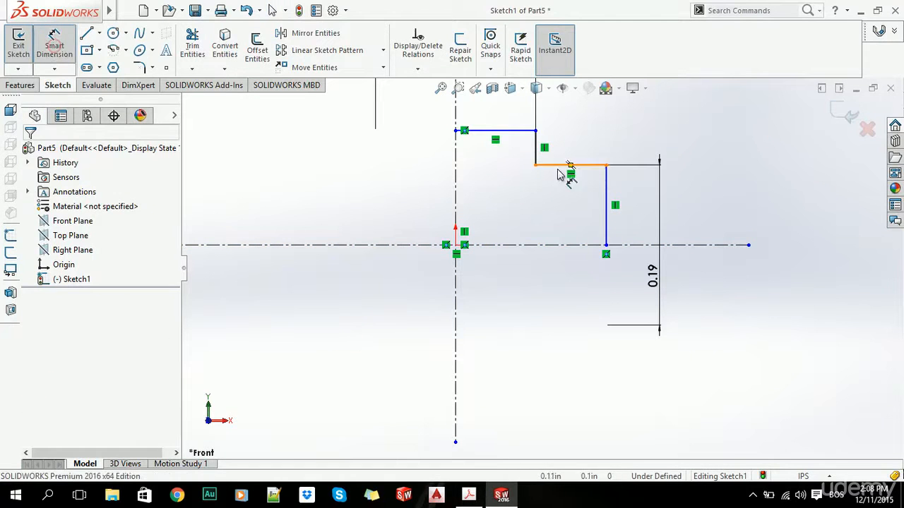
{"action": "left_click", "coordinate": [510, 131]}
{"action": "left_click", "coordinate": [535, 246]}
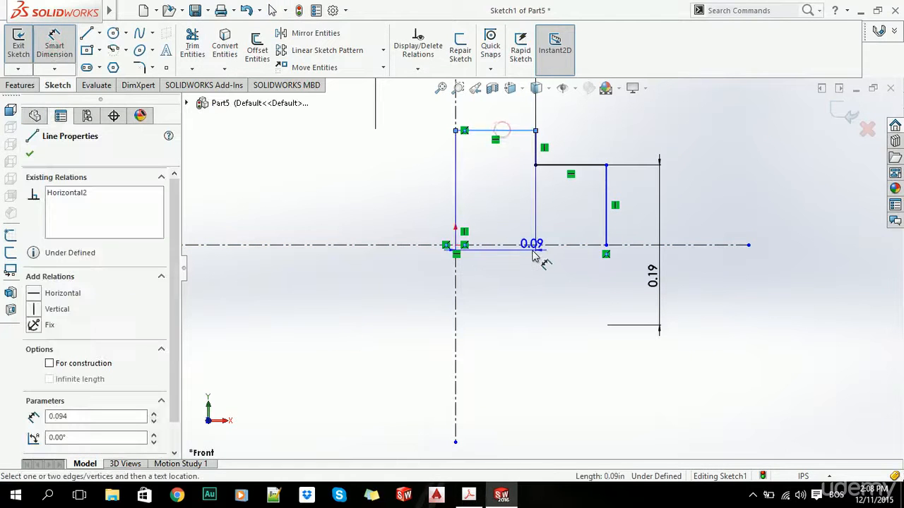
{"action": "left_click", "coordinate": [421, 187]}
{"action": "type", "text": "0.2"}
{"action": "key", "text": "Return"}
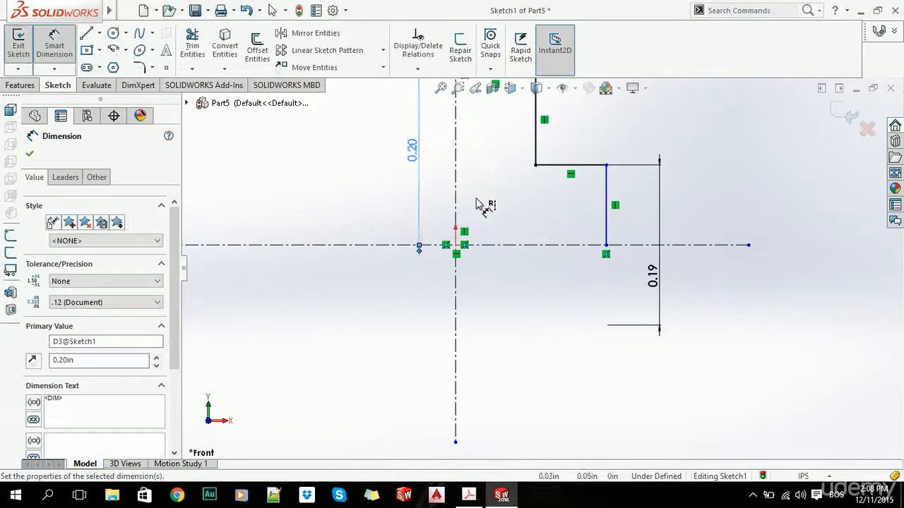
- Dimension the profile's outer vertical line 0.2 in from the vertical centerline
{"action": "scroll", "coordinate": [476, 198], "scroll_direction": "up", "scroll_amount": 3}
{"action": "left_click", "coordinate": [580, 244]}
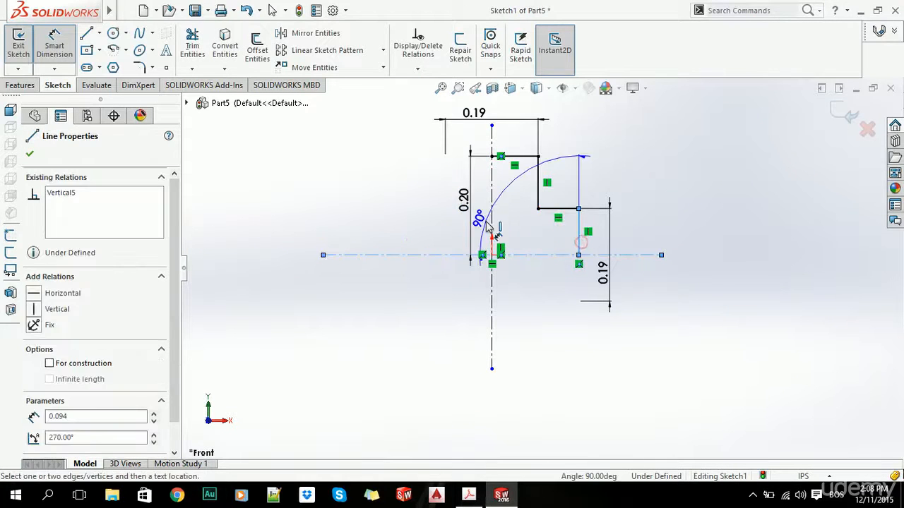
{"action": "left_click", "coordinate": [491, 247]}
{"action": "left_click", "coordinate": [549, 291]}
{"action": "type", "text": "0.2"}
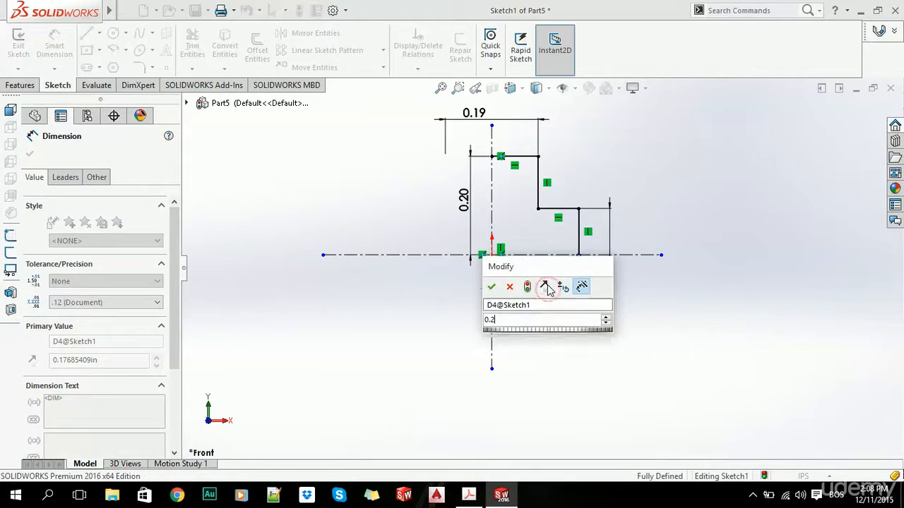
{"action": "key", "text": "Return"}
- Sketch a diagonal centerline about 1.18 in long from the step's inner corner outward to the upper right
{"action": "left_click", "coordinate": [99, 34]}
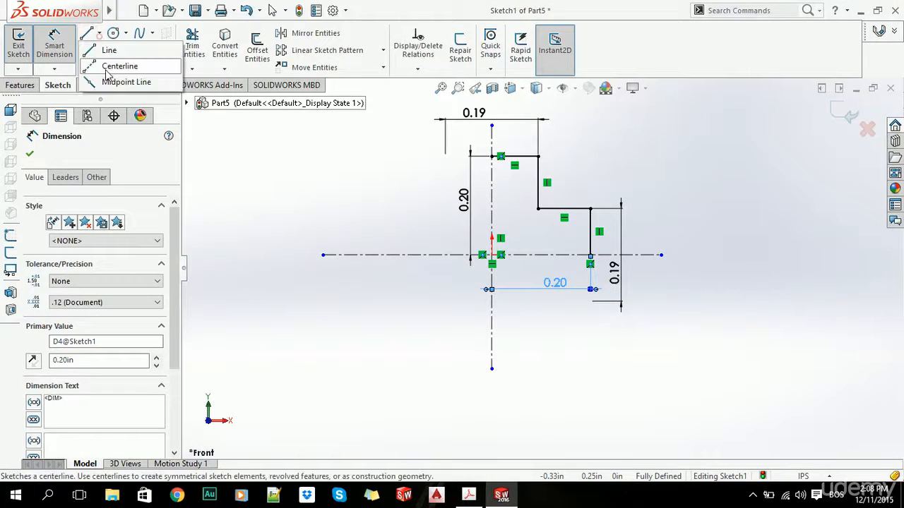
{"action": "left_click", "coordinate": [108, 67]}
{"action": "scroll", "coordinate": [557, 272], "scroll_direction": "up", "scroll_amount": 3}
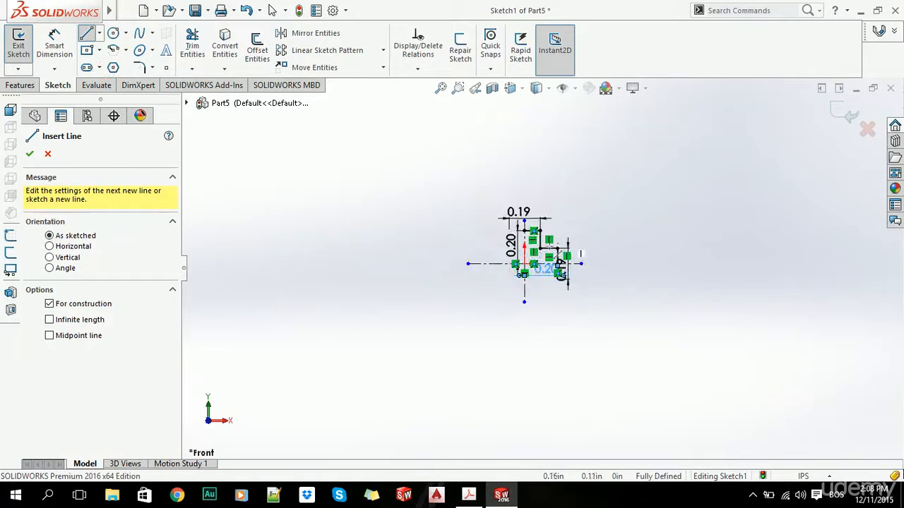
{"action": "left_click", "coordinate": [553, 236]}
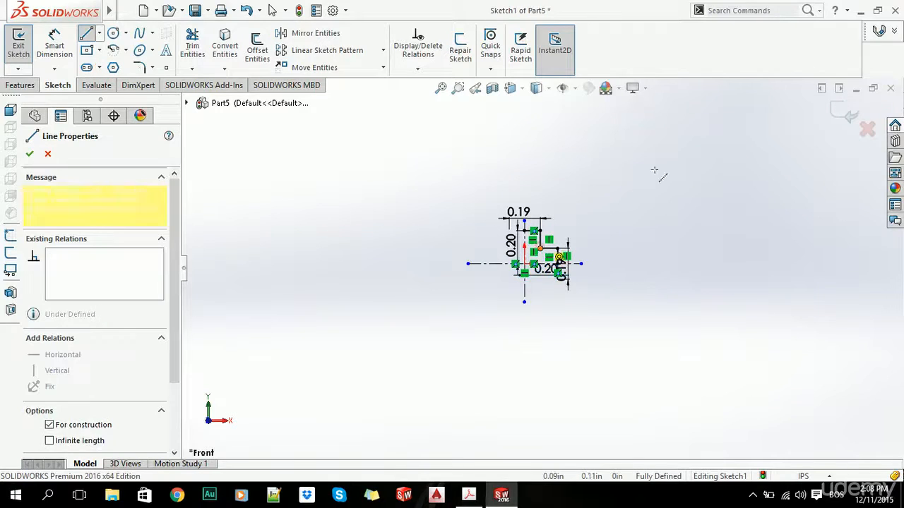
{"action": "left_click", "coordinate": [686, 119]}
{"action": "key", "text": "Escape"}
- Set the angle between the diagonal centerline and the lower horizontal line of the step to 45 degrees
{"action": "left_click", "coordinate": [54, 44]}
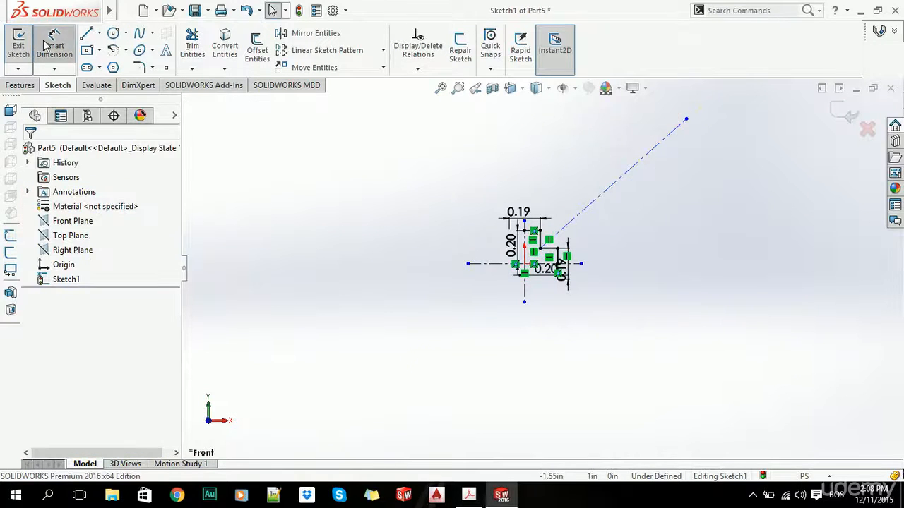
{"action": "left_click", "coordinate": [586, 208]}
{"action": "left_click", "coordinate": [558, 248]}
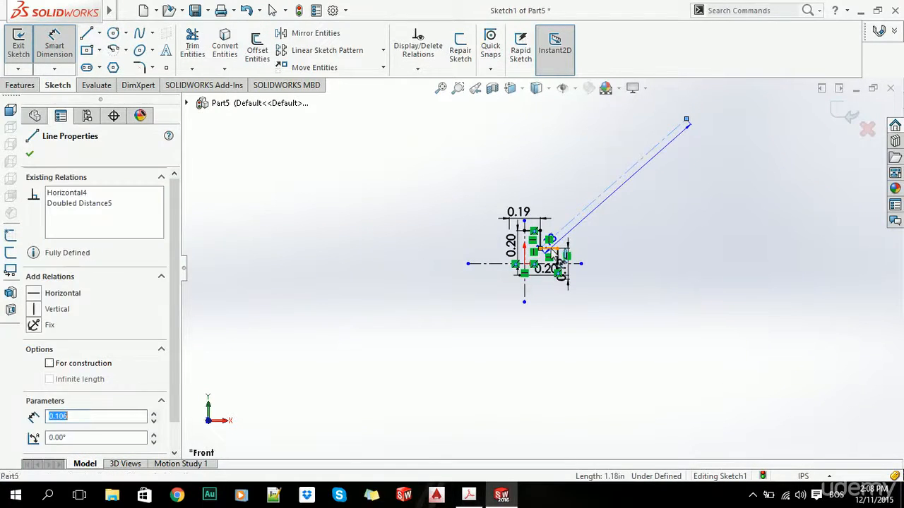
{"action": "left_click", "coordinate": [632, 219]}
{"action": "type", "text": "45"}
{"action": "key", "text": "Return"}
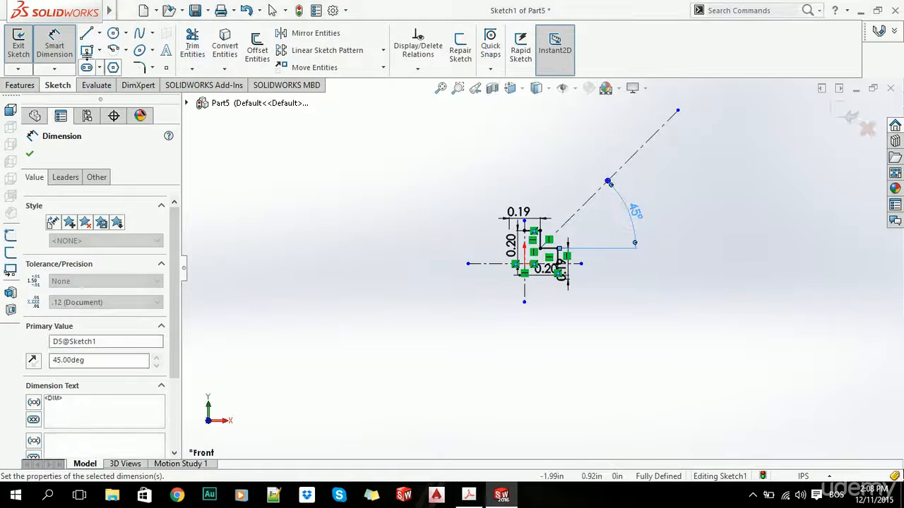
- Sketch the arm's open outline: diagonal line about 0.74 in, vertical about 0.23 in, horizontal about 0.22 in, and a short slanted line perpendicular to the diagonal centerline
{"action": "key", "text": "l"}
{"action": "scroll", "coordinate": [706, 165], "scroll_direction": "down", "scroll_amount": 2}
{"action": "scroll", "coordinate": [635, 189], "scroll_direction": "up", "scroll_amount": 2}
{"action": "scroll", "coordinate": [549, 224], "scroll_direction": "down", "scroll_amount": 1}
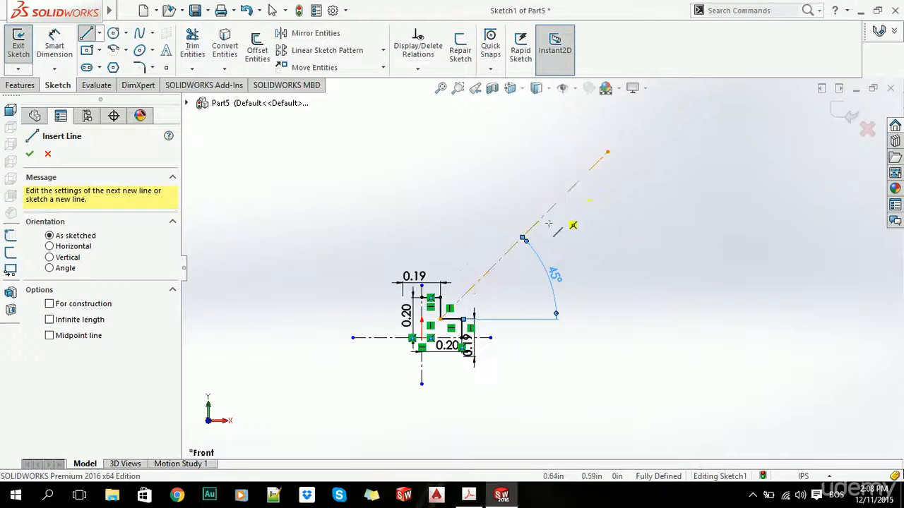
{"action": "left_click", "coordinate": [440, 297]}
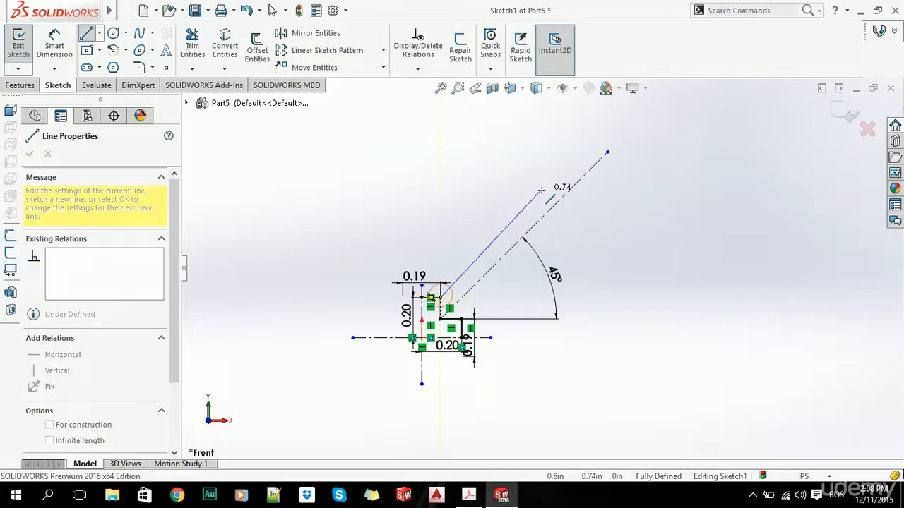
{"action": "left_click", "coordinate": [541, 143]}
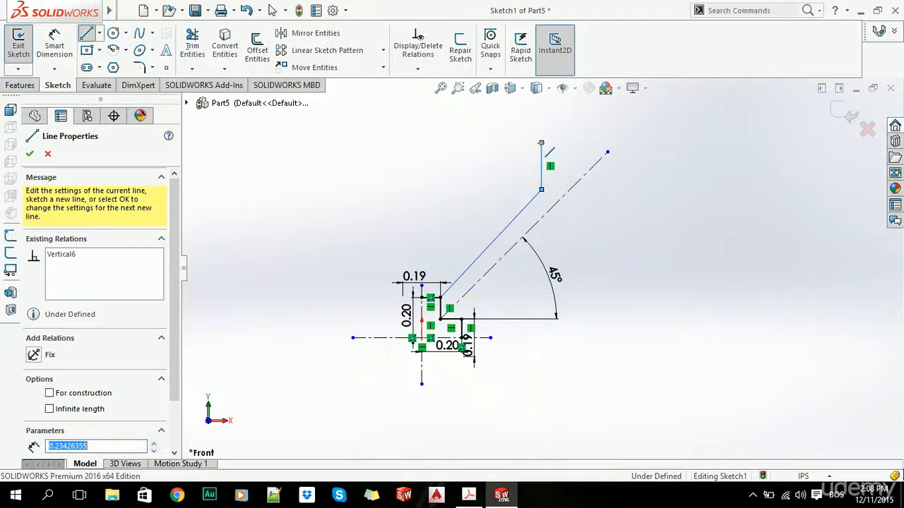
{"action": "left_click", "coordinate": [585, 143]}
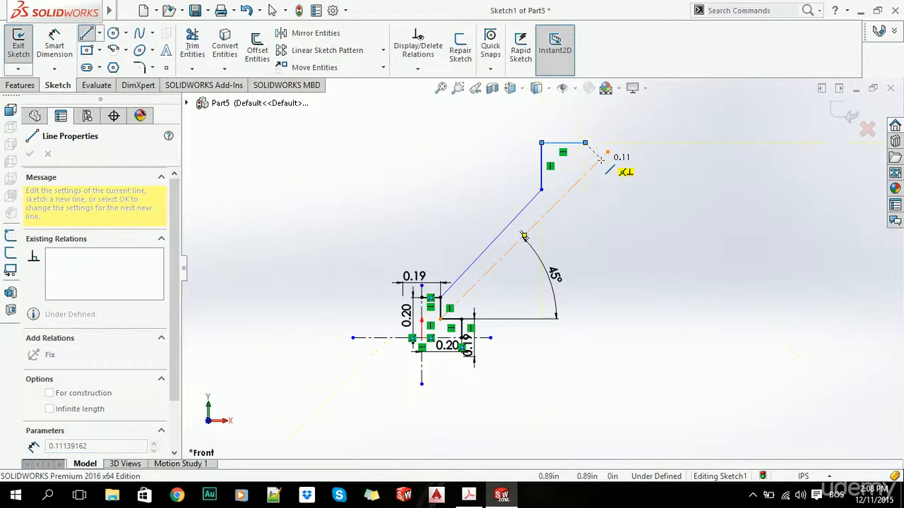
{"action": "left_click", "coordinate": [601, 159]}
{"action": "key", "text": "Escape"}
- Check the arm height in the PDF drawing and dimension the arm tip's horizontal line 1.06 in above the origin
{"action": "key", "text": "alt+Tab"}
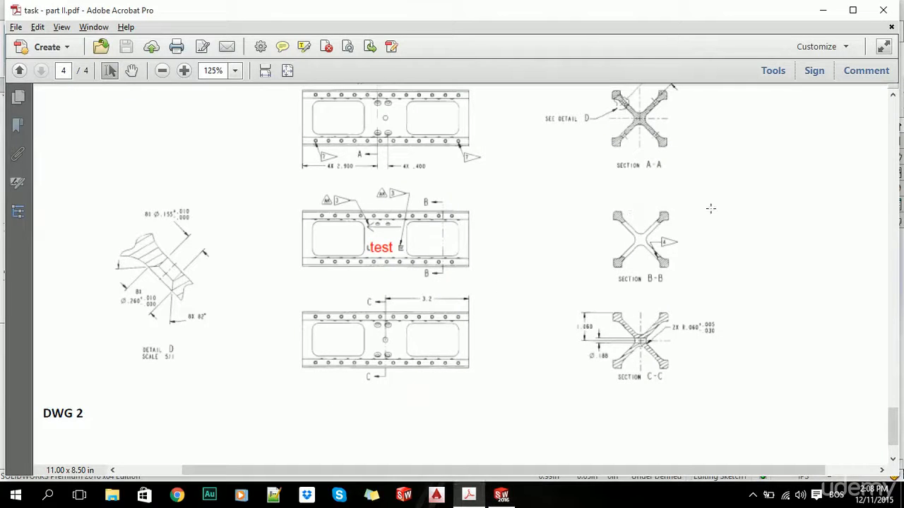
{"action": "key", "text": "alt+Tab"}
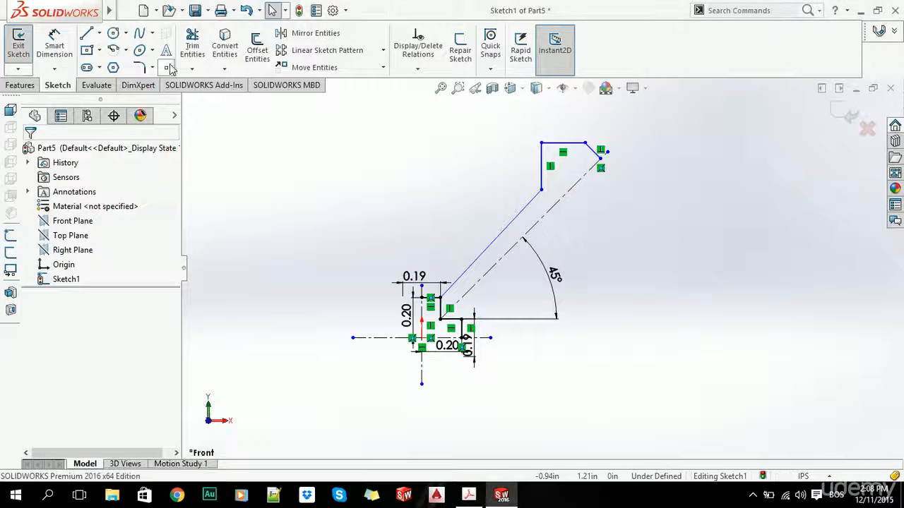
{"action": "key", "text": "alt+Tab"}
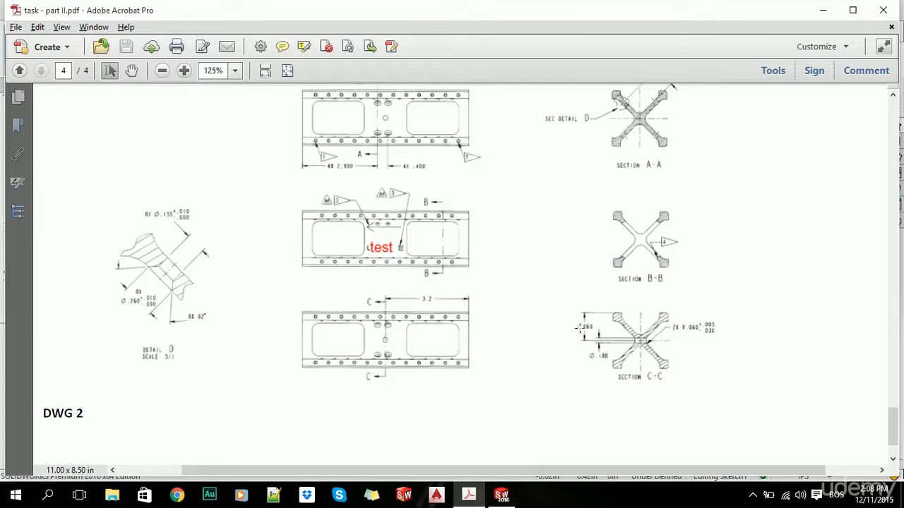
{"action": "key", "text": "alt+Tab"}
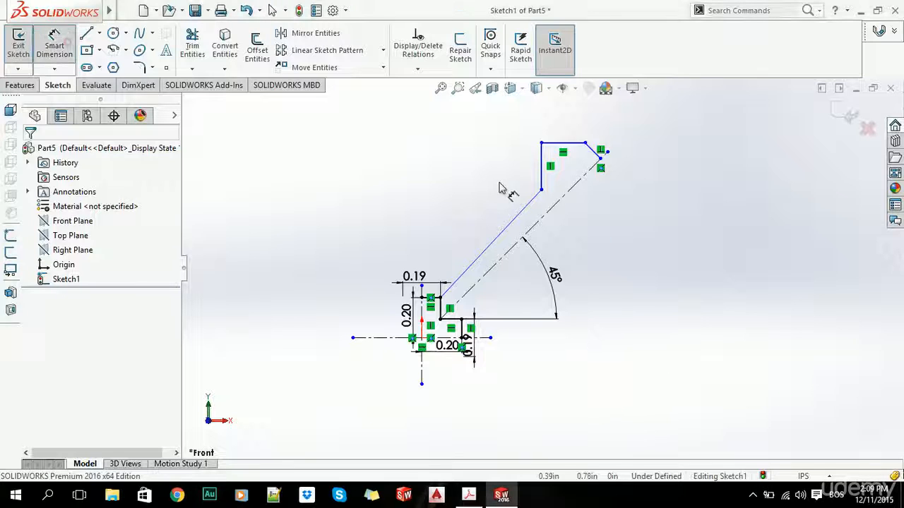
{"action": "left_click", "coordinate": [574, 144]}
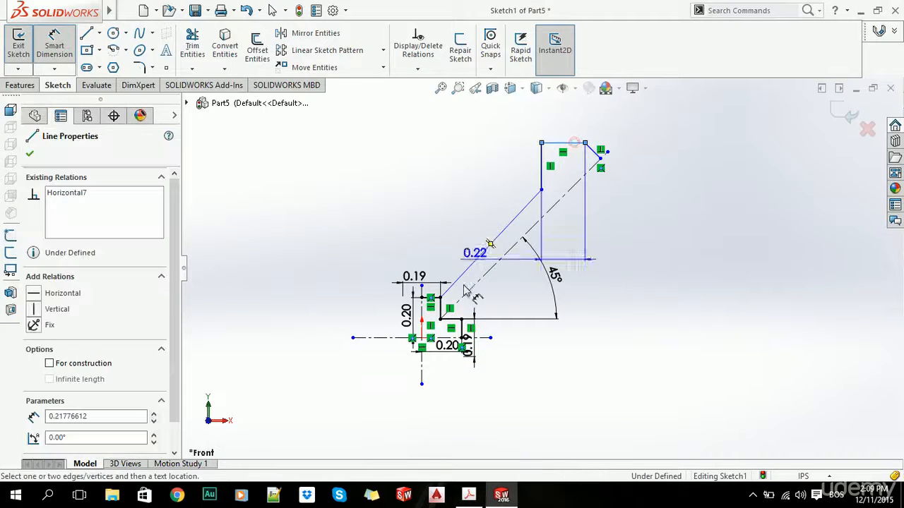
{"action": "left_click", "coordinate": [421, 338]}
{"action": "left_click", "coordinate": [348, 241]}
{"action": "type", "text": "1.06"}
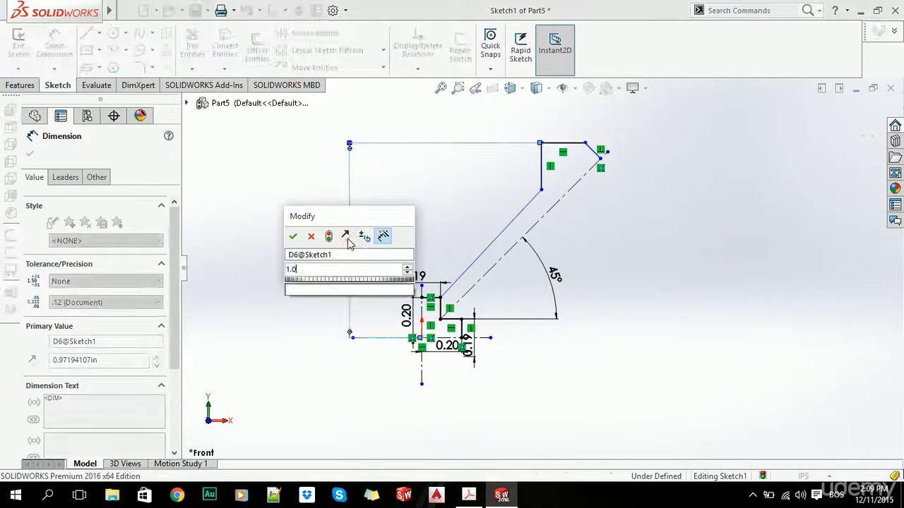
{"action": "key", "text": "Return"}
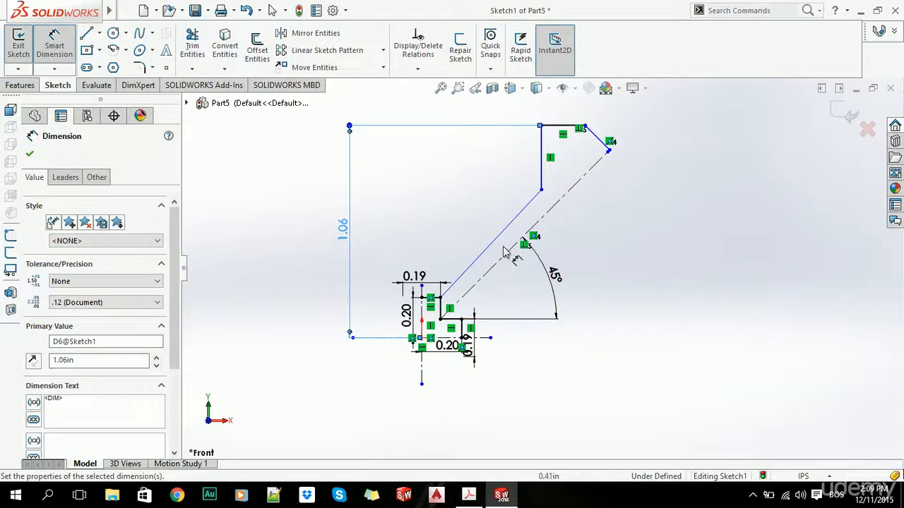
- Dimension the arm's long diagonal line to an aligned length of 1 in
{"action": "left_click", "coordinate": [492, 249]}
{"action": "key", "text": "Escape"}
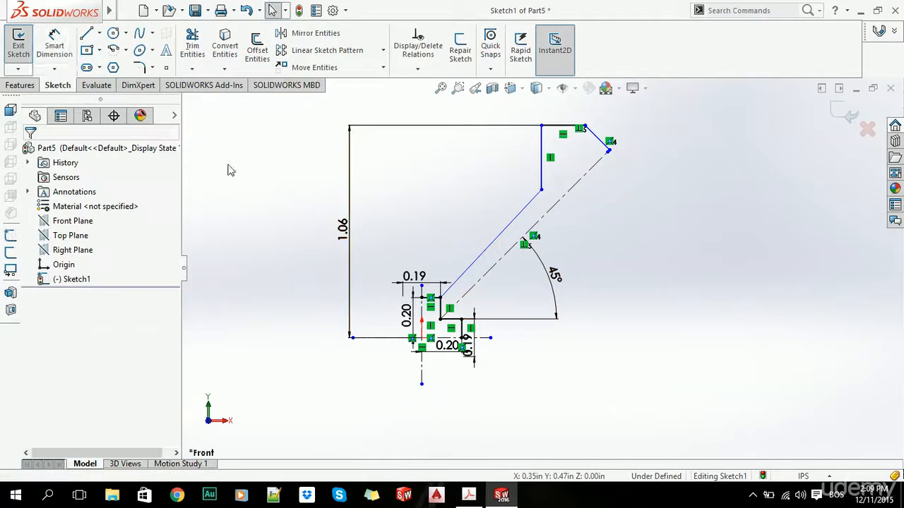
{"action": "left_click", "coordinate": [51, 44]}
{"action": "left_click", "coordinate": [474, 260]}
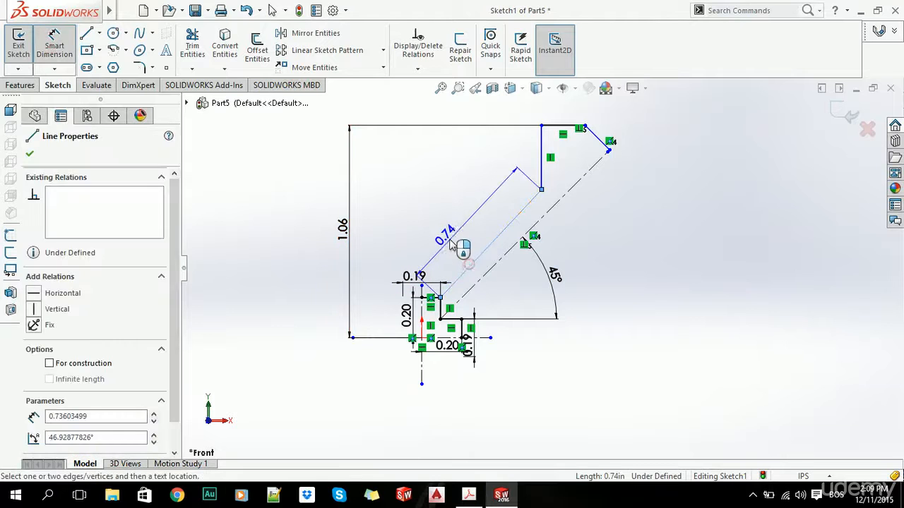
{"action": "left_click", "coordinate": [448, 242]}
{"action": "type", "text": "1"}
{"action": "key", "text": "Return"}
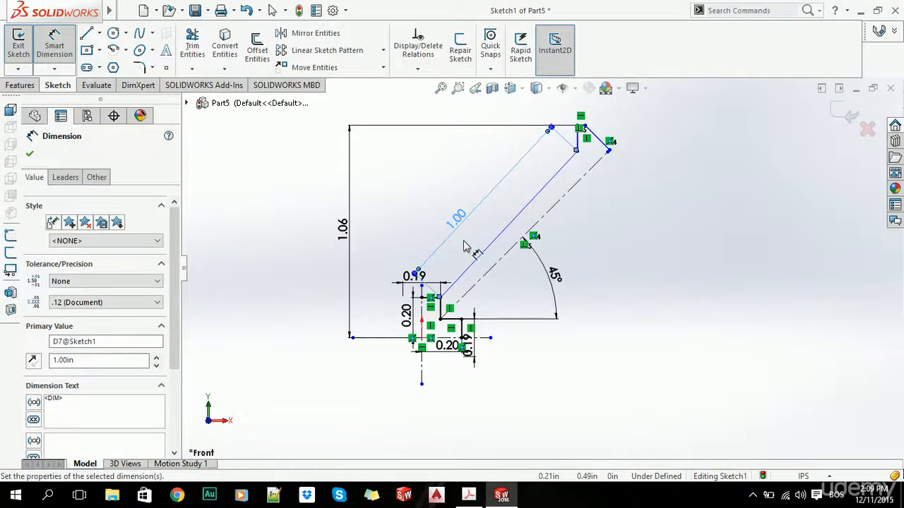
{"action": "key", "text": "Escape"}
- Try a vertical dimension on the slanted line at the arm's tip, and delete it
{"action": "scroll", "coordinate": [586, 141], "scroll_direction": "down", "scroll_amount": 4}
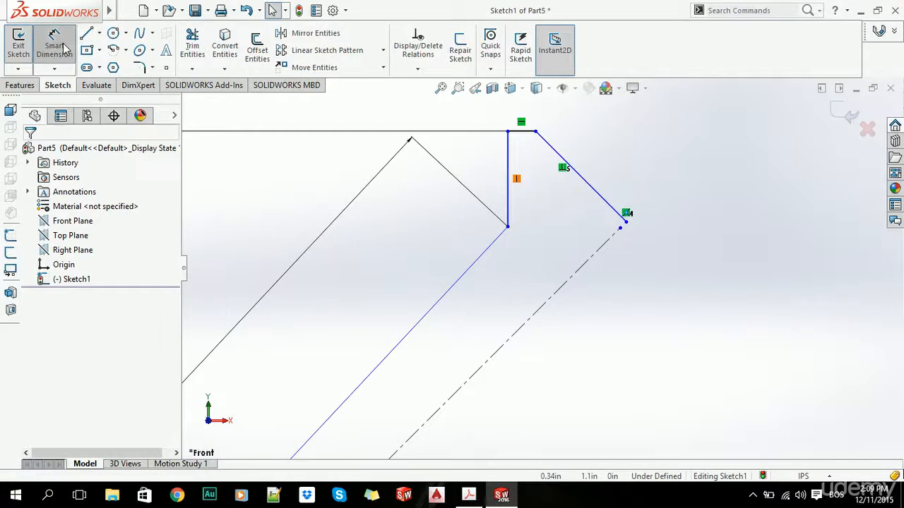
{"action": "left_click", "coordinate": [602, 200]}
{"action": "left_click", "coordinate": [638, 159]}
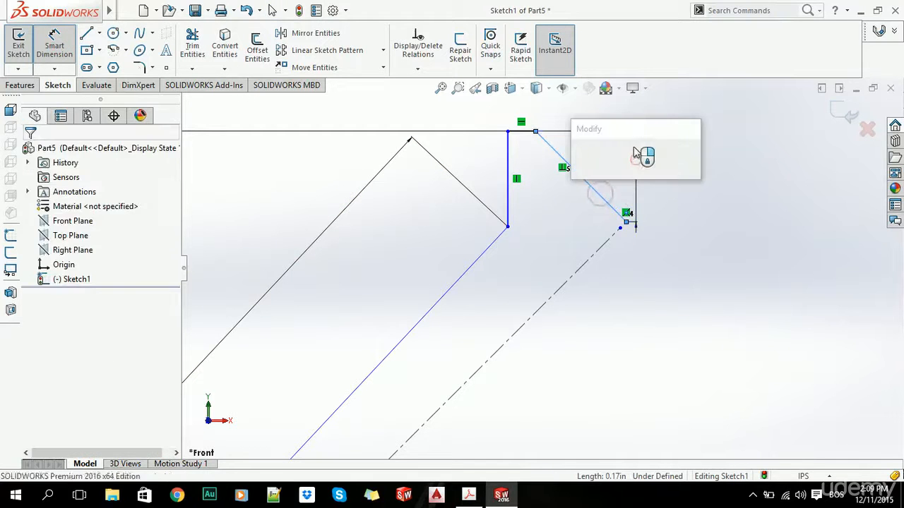
{"action": "left_click", "coordinate": [602, 157]}
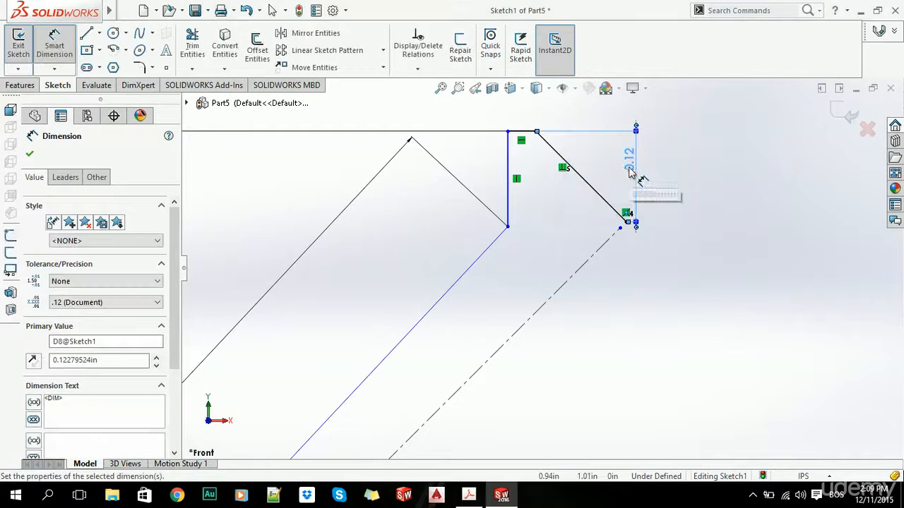
{"action": "left_click", "coordinate": [628, 167]}
{"action": "key", "text": "Delete"}
- Dimension the short slanted line at the arm's tip to an aligned length of 0.03 in
{"action": "left_click", "coordinate": [46, 43]}
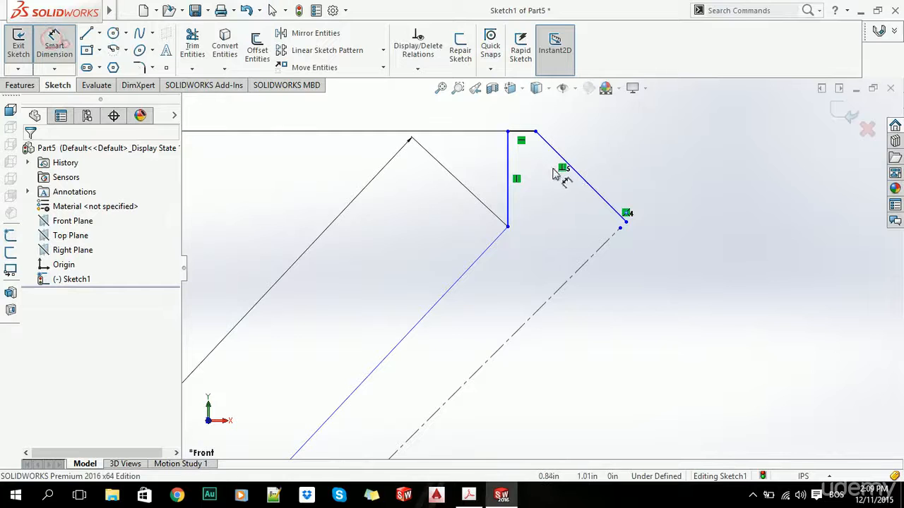
{"action": "left_click", "coordinate": [591, 187]}
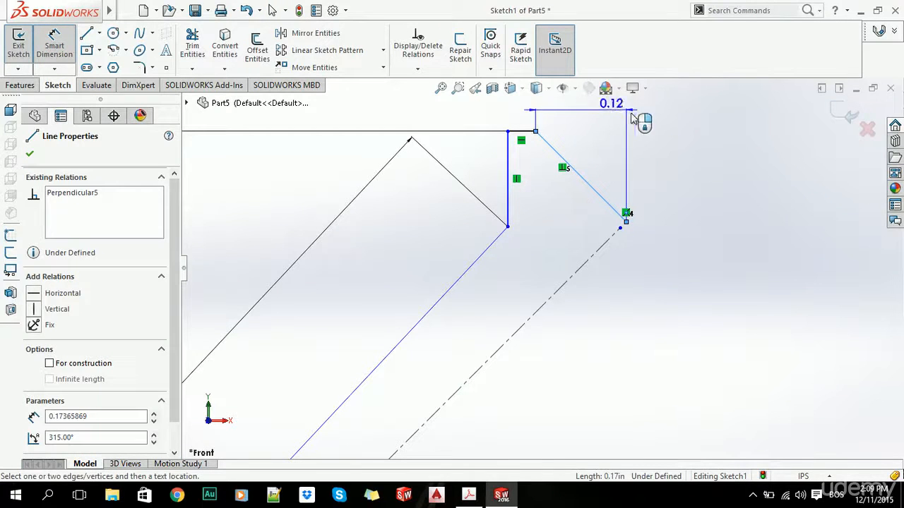
{"action": "left_click", "coordinate": [645, 141]}
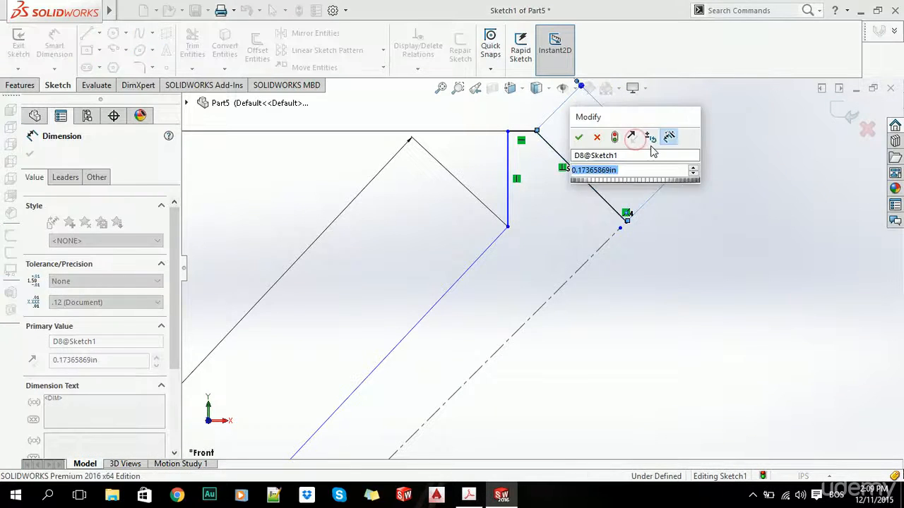
{"action": "type", "text": ".03"}
{"action": "key", "text": "Return"}
{"action": "key", "text": "Escape"}
- Add a parallel relation between the arm's long diagonal line and the diagonal centerline
{"action": "scroll", "coordinate": [579, 218], "scroll_direction": "up", "scroll_amount": 6}
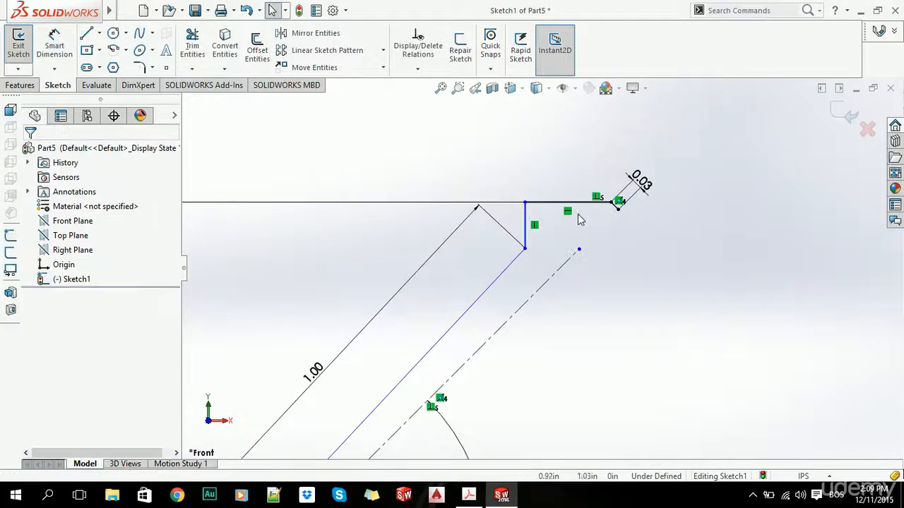
{"action": "scroll", "coordinate": [545, 322], "scroll_direction": "down", "scroll_amount": 2}
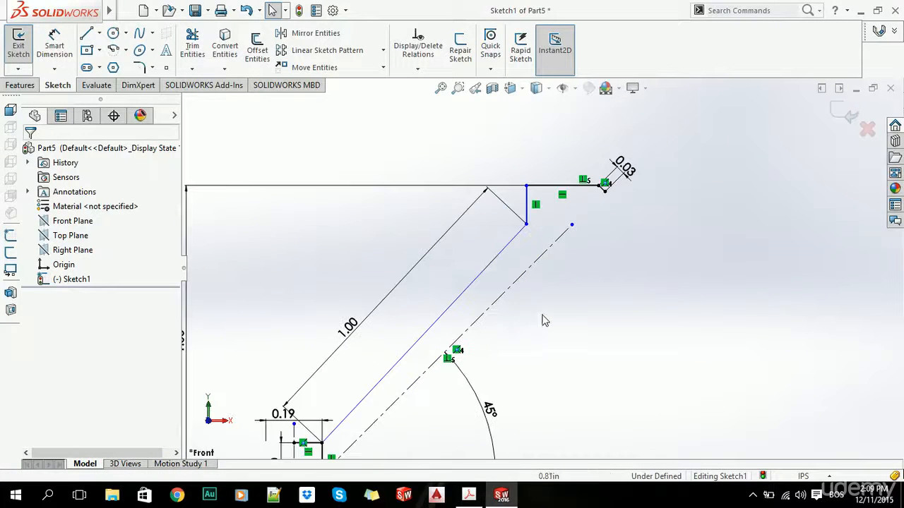
{"action": "left_click", "coordinate": [487, 274]}
{"action": "left_click", "coordinate": [499, 296], "text": "ctrl"}
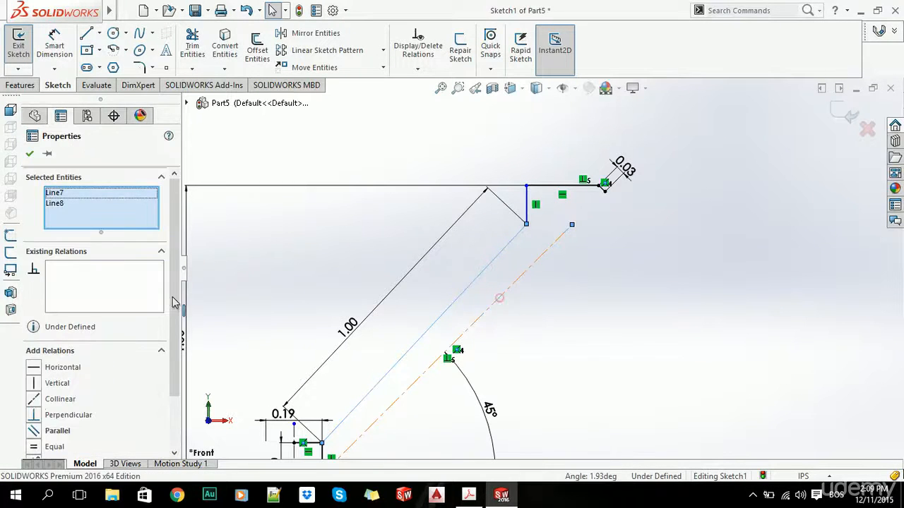
{"action": "left_click", "coordinate": [42, 431]}
{"action": "left_click", "coordinate": [646, 355]}
- Mirror the arm's four outline lines about the diagonal centerline, keeping the originals
{"action": "scroll", "coordinate": [654, 353], "scroll_direction": "up", "scroll_amount": 4}
{"action": "scroll", "coordinate": [563, 327], "scroll_direction": "down", "scroll_amount": 1}
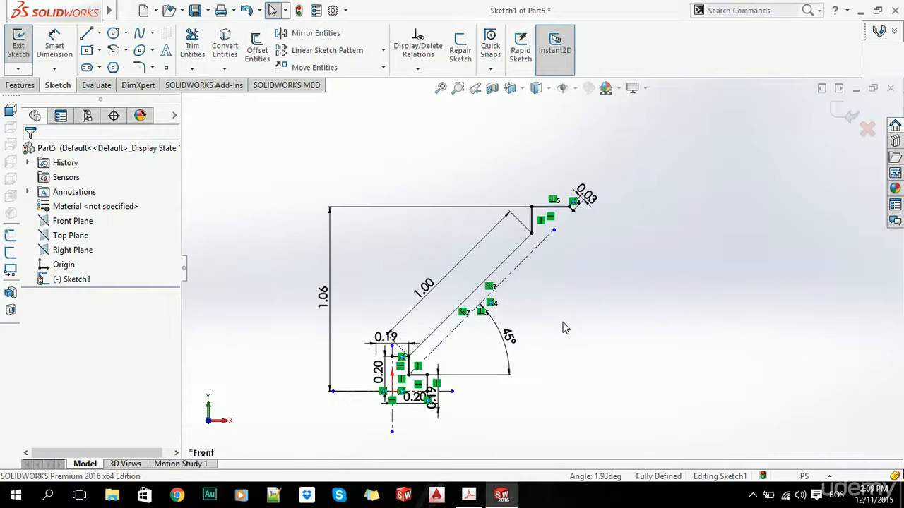
{"action": "left_click", "coordinate": [304, 33]}
{"action": "left_click_drag", "start_coordinate": [626, 167], "coordinate": [518, 307]}
{"action": "left_click", "coordinate": [511, 274]}
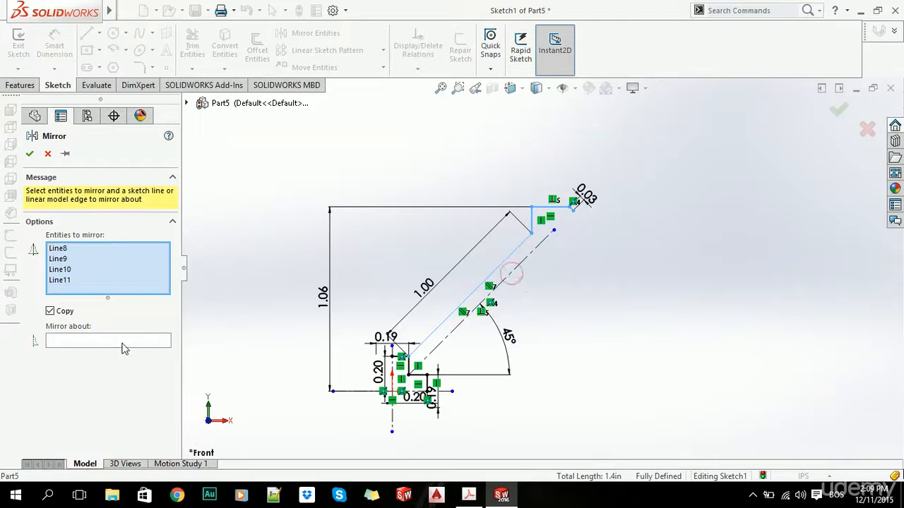
{"action": "left_click", "coordinate": [133, 343]}
{"action": "left_click", "coordinate": [515, 267]}
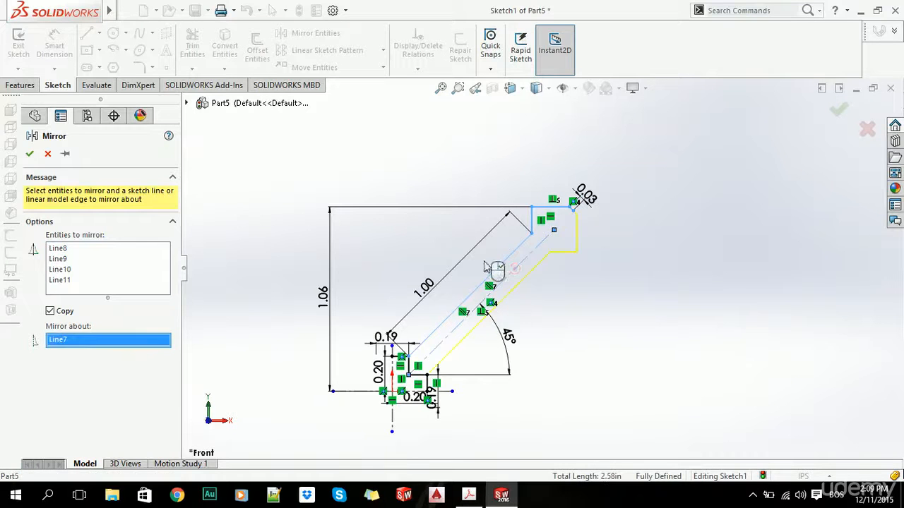
{"action": "left_click", "coordinate": [30, 153]}
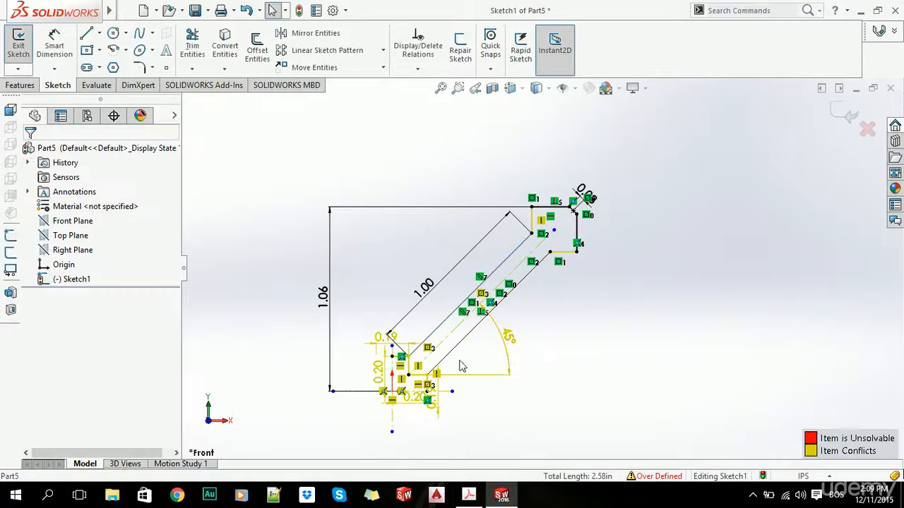
- Delete the Symmetric3 relation from the sketch's overdefining relations
{"action": "scroll", "coordinate": [459, 366], "scroll_direction": "up", "scroll_amount": 1}
{"action": "left_click", "coordinate": [418, 47]}
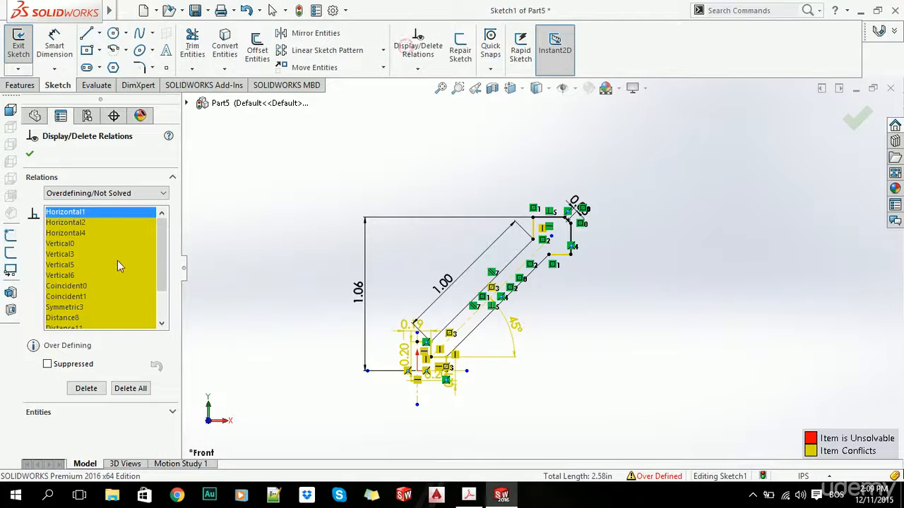
{"action": "scroll", "coordinate": [81, 259], "scroll_direction": "down", "scroll_amount": 4}
{"action": "left_click", "coordinate": [74, 264]}
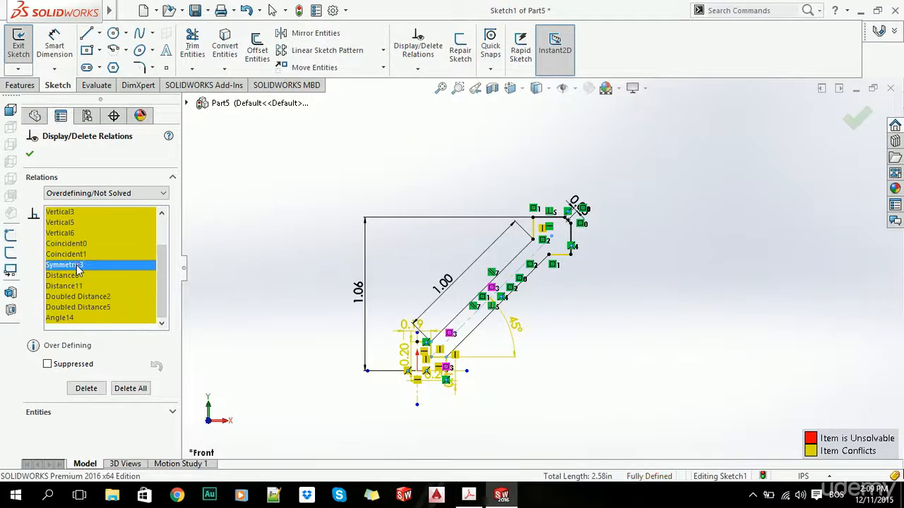
{"action": "key", "text": "Delete"}
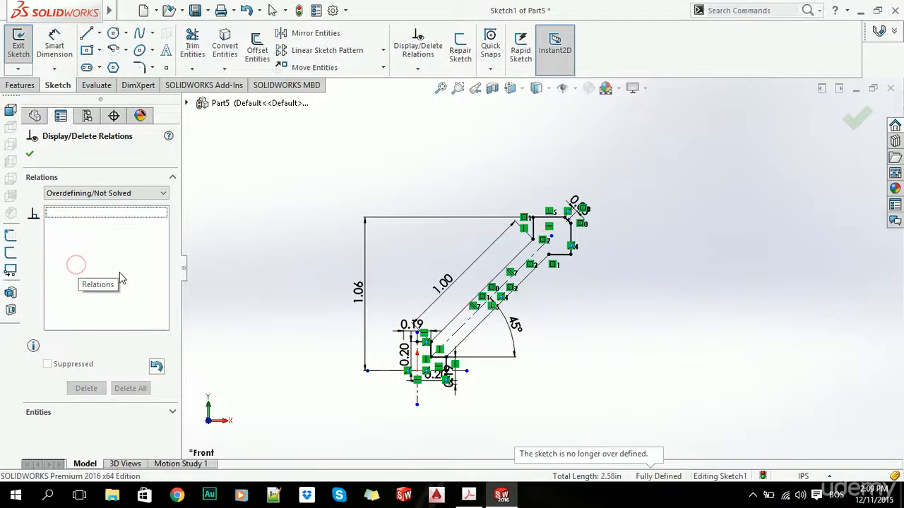
{"action": "left_click", "coordinate": [30, 155]}
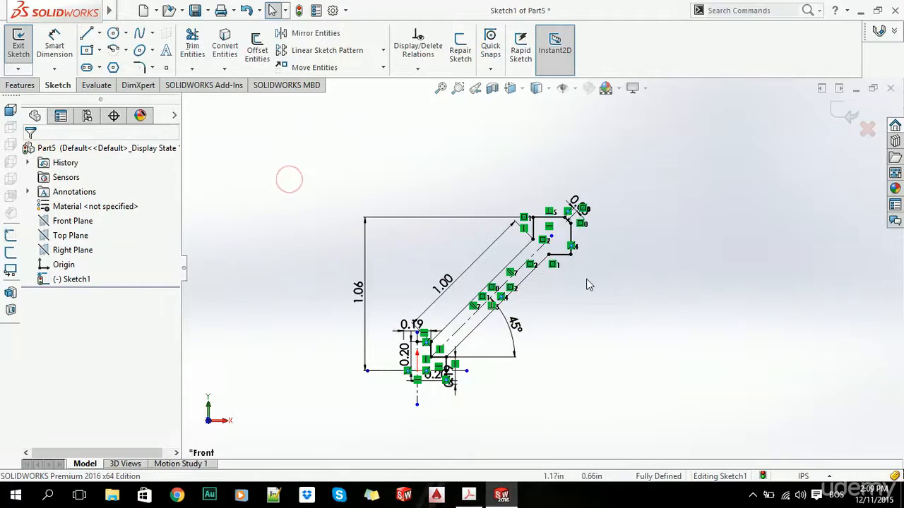
- Mirror the complete upper arm with its diagonal centerline about the horizontal centerline, keeping the original
{"action": "left_click", "coordinate": [303, 34]}
{"action": "left_click_drag", "start_coordinate": [620, 170], "coordinate": [496, 295]}
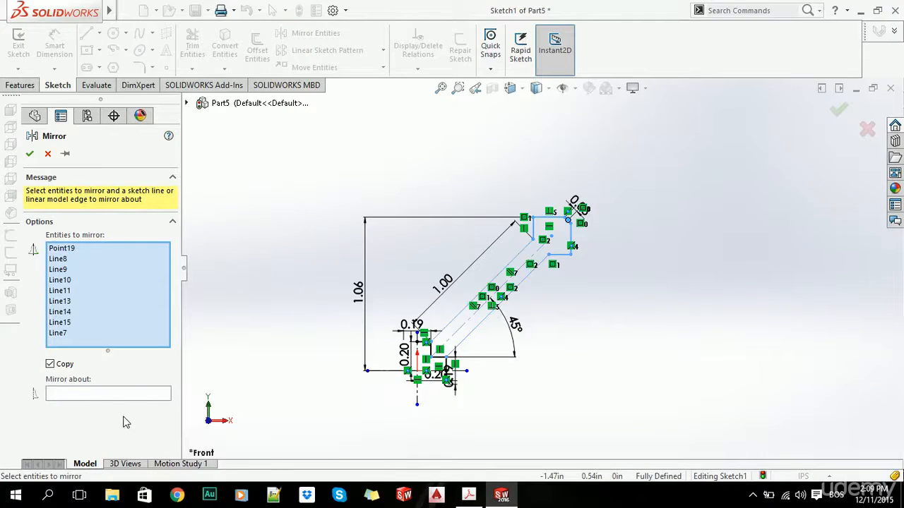
{"action": "left_click", "coordinate": [117, 397]}
{"action": "scroll", "coordinate": [455, 395], "scroll_direction": "down", "scroll_amount": 3}
{"action": "left_click", "coordinate": [352, 347]}
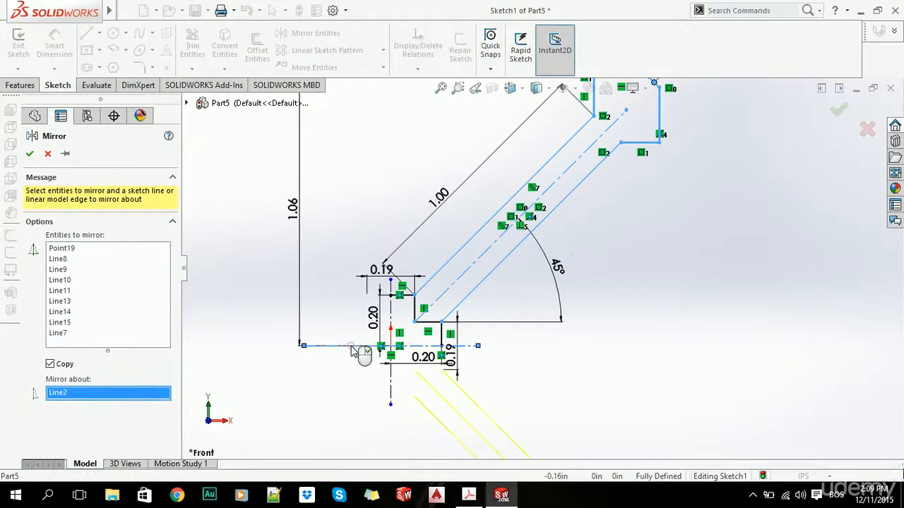
{"action": "left_click", "coordinate": [30, 156]}
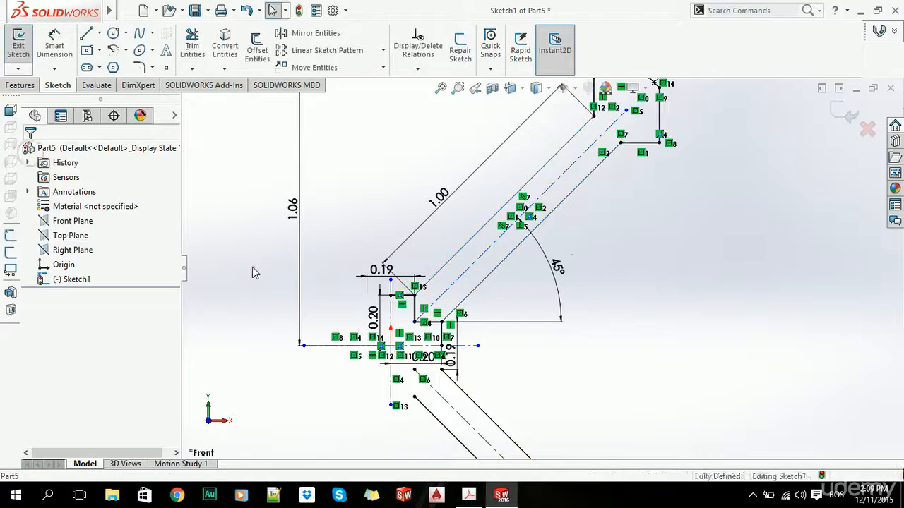
- Mirror the complete upper and lower arms with their diagonal centerlines about the vertical centerline, keeping the originals
{"action": "scroll", "coordinate": [252, 267], "scroll_direction": "up", "scroll_amount": 3}
{"action": "left_click", "coordinate": [299, 34]}
{"action": "scroll", "coordinate": [550, 272], "scroll_direction": "up", "scroll_amount": 3}
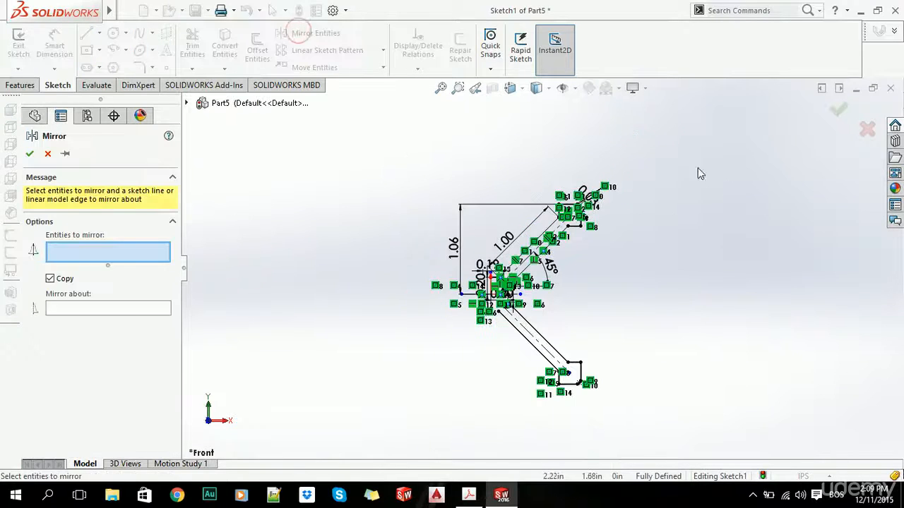
{"action": "mouse_move", "coordinate": [678, 147]}
{"action": "left_mouse_down"}
{"action": "mouse_move", "coordinate": [540, 388]}
{"action": "mouse_move", "coordinate": [544, 419]}
{"action": "left_mouse_up"}
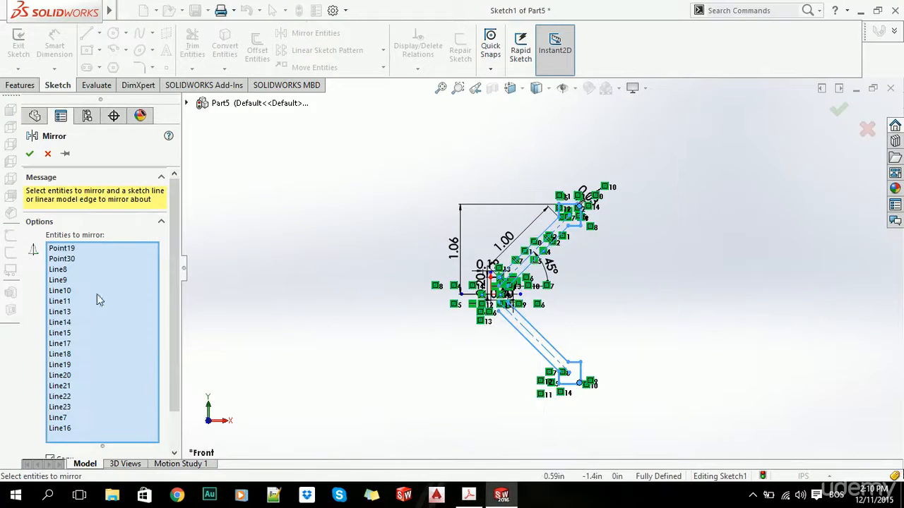
{"action": "scroll", "coordinate": [169, 257], "scroll_direction": "down", "scroll_amount": 2}
{"action": "left_click", "coordinate": [120, 443]}
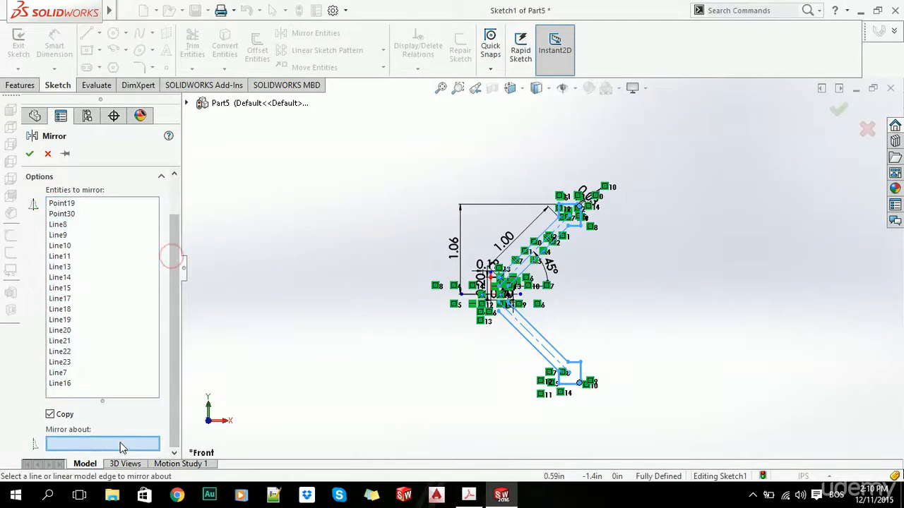
{"action": "scroll", "coordinate": [510, 221], "scroll_direction": "down", "scroll_amount": 2}
{"action": "scroll", "coordinate": [475, 339], "scroll_direction": "down", "scroll_amount": 3}
{"action": "left_click", "coordinate": [509, 353]}
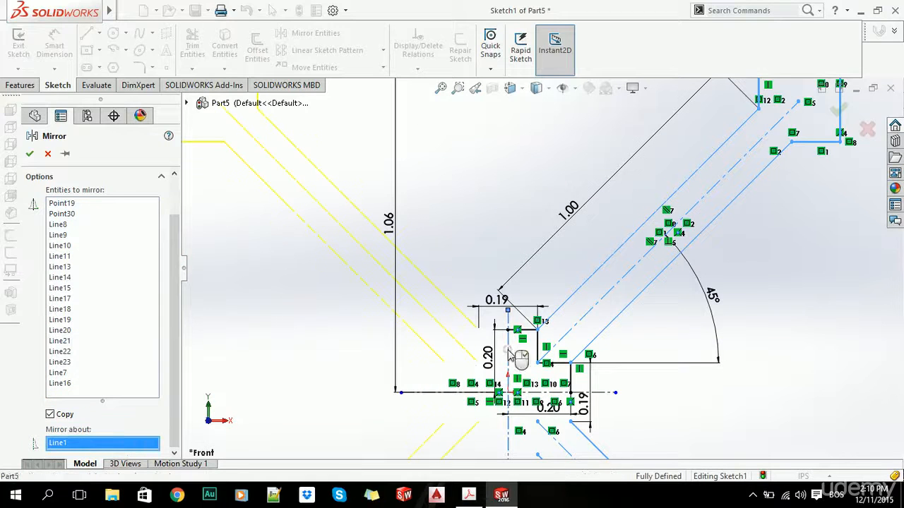
{"action": "key", "text": "Return"}
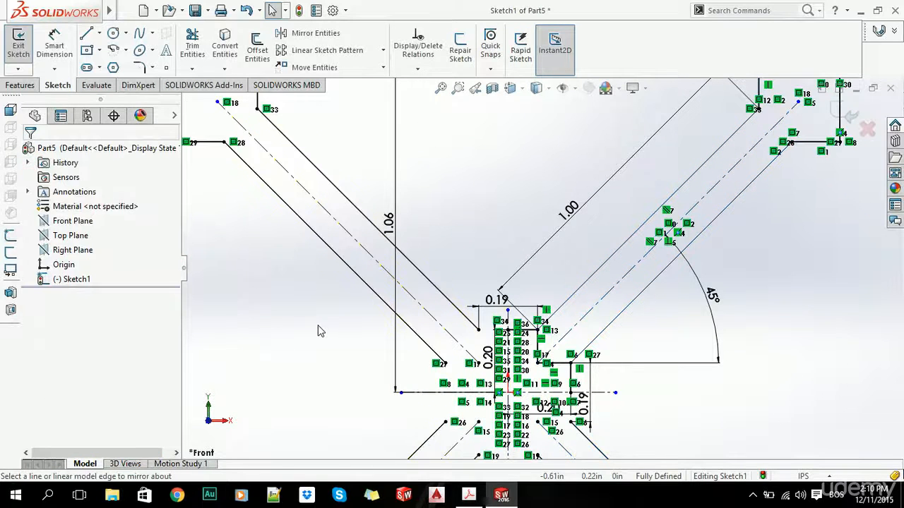
{"action": "scroll", "coordinate": [589, 406], "scroll_direction": "up", "scroll_amount": 3}
{"action": "scroll", "coordinate": [570, 351], "scroll_direction": "down", "scroll_amount": 5}
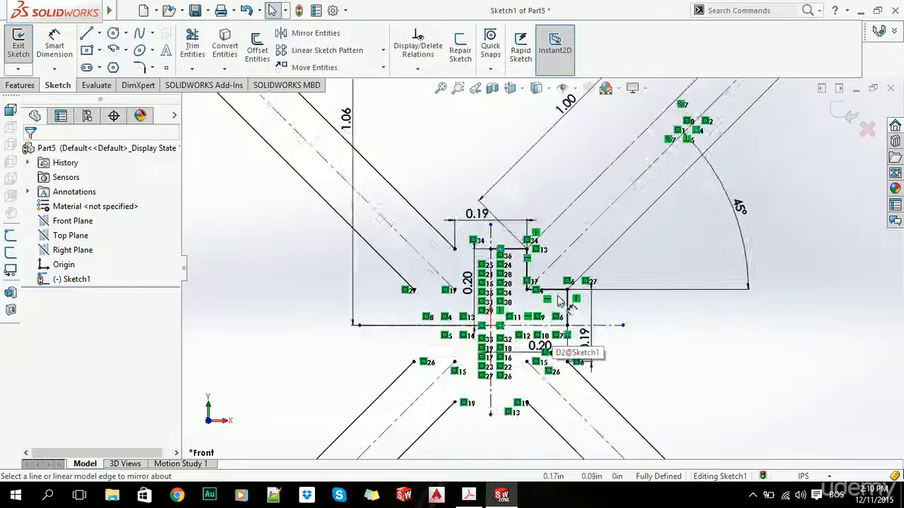
{"action": "left_click", "coordinate": [310, 33]}
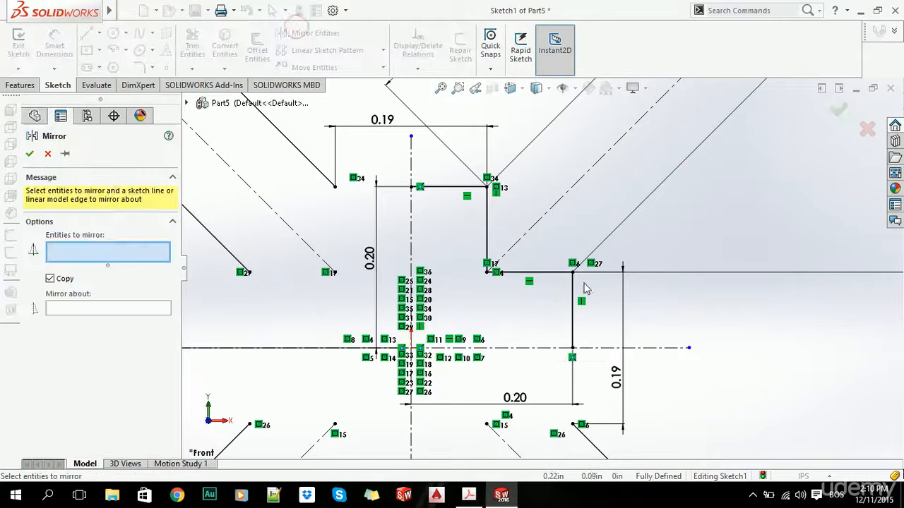
{"action": "scroll", "coordinate": [557, 233], "scroll_direction": "down", "scroll_amount": 2}
{"action": "left_click", "coordinate": [410, 162]}
{"action": "left_click", "coordinate": [455, 207]}
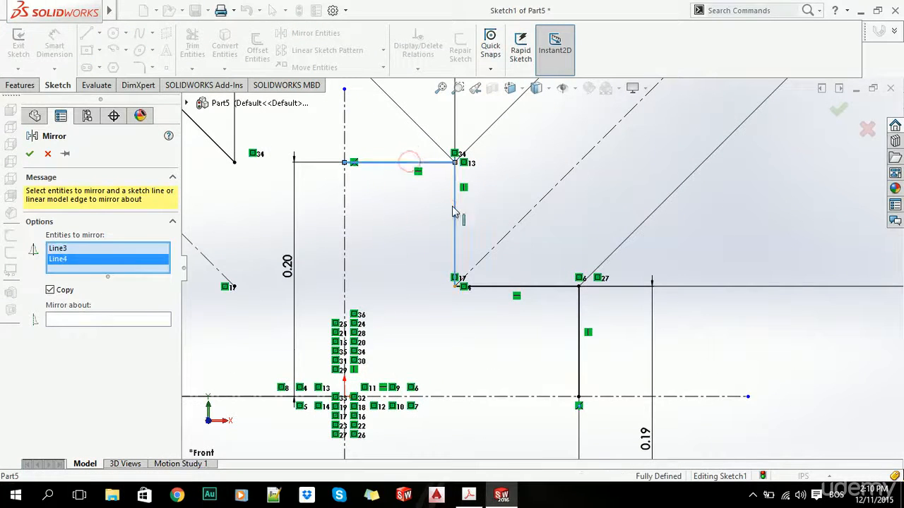
{"action": "left_click", "coordinate": [529, 286]}
{"action": "key", "text": "Escape"}
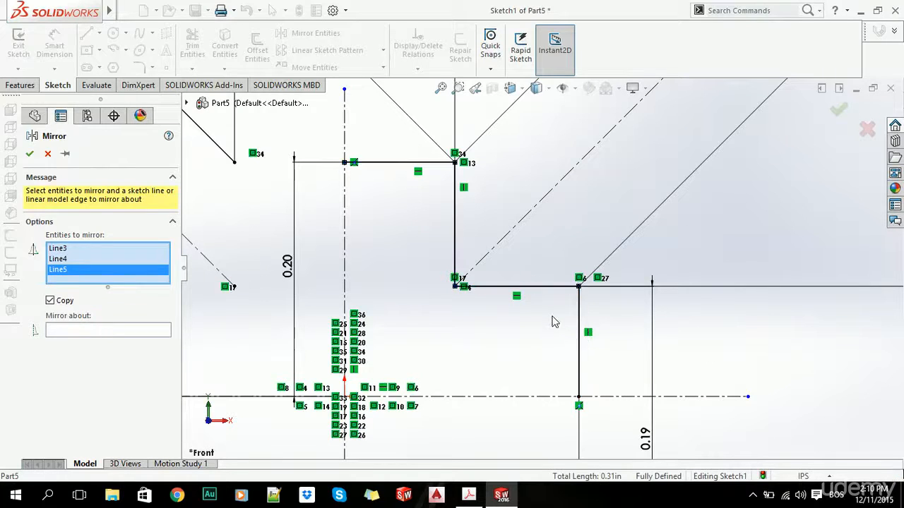
- Trim away the inner vertical and horizontal step lines at the upper-right arm's root, together with that arm's diagonal centerline
{"action": "left_click", "coordinate": [194, 36]}
{"action": "mouse_move", "coordinate": [519, 323]}
{"action": "left_mouse_down"}
{"action": "mouse_move", "coordinate": [498, 259]}
{"action": "mouse_move", "coordinate": [424, 239]}
{"action": "left_mouse_up"}
{"action": "key", "text": "Escape"}
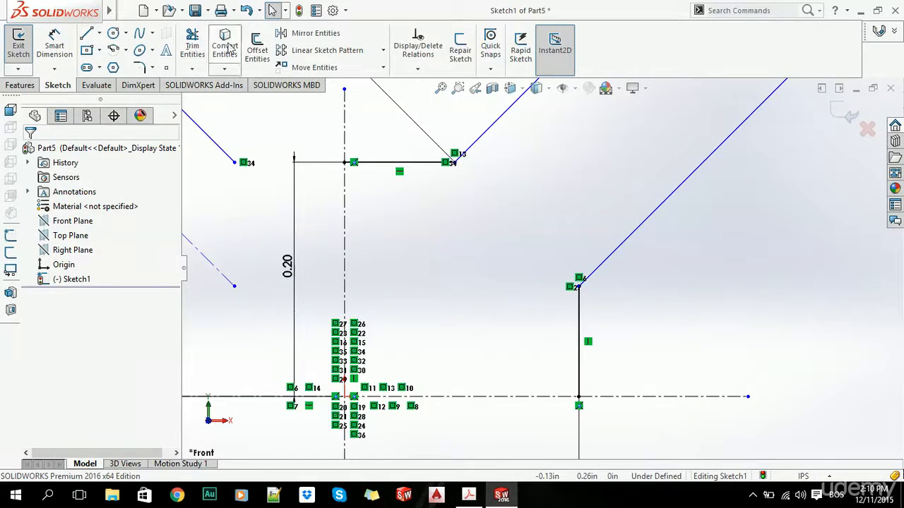
- Mirror the hub's short upper horizontal line and short right vertical line about the vertical centerline, keeping the originals
{"action": "left_click", "coordinate": [316, 33]}
{"action": "left_click", "coordinate": [404, 163]}
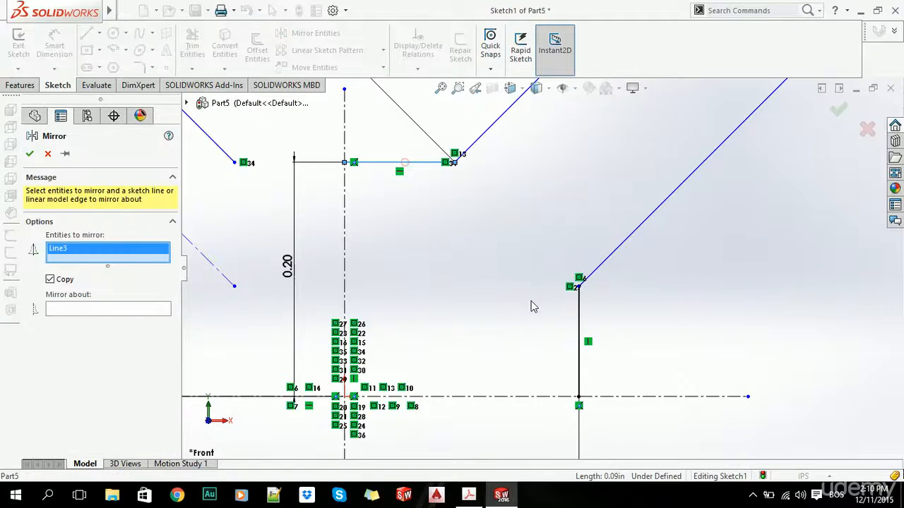
{"action": "left_click", "coordinate": [587, 344]}
{"action": "left_click", "coordinate": [110, 318]}
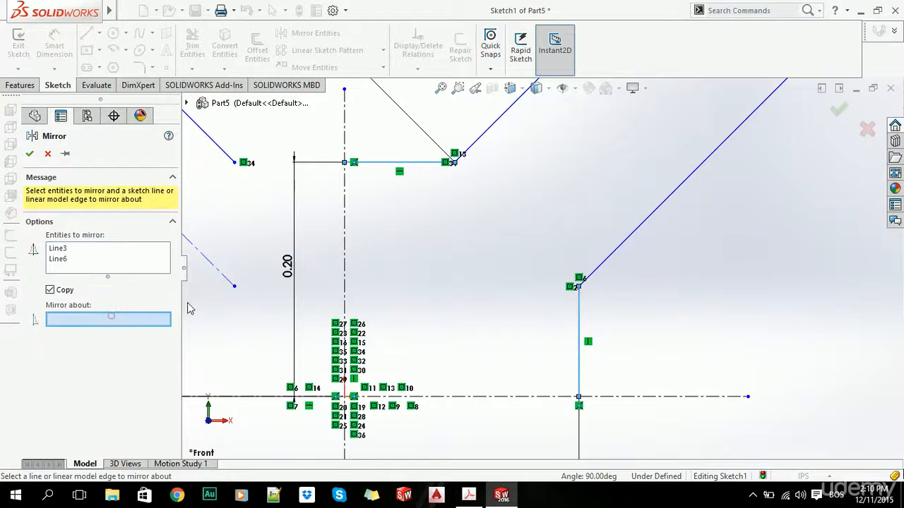
{"action": "left_click", "coordinate": [346, 236]}
{"action": "left_click", "coordinate": [29, 153]}
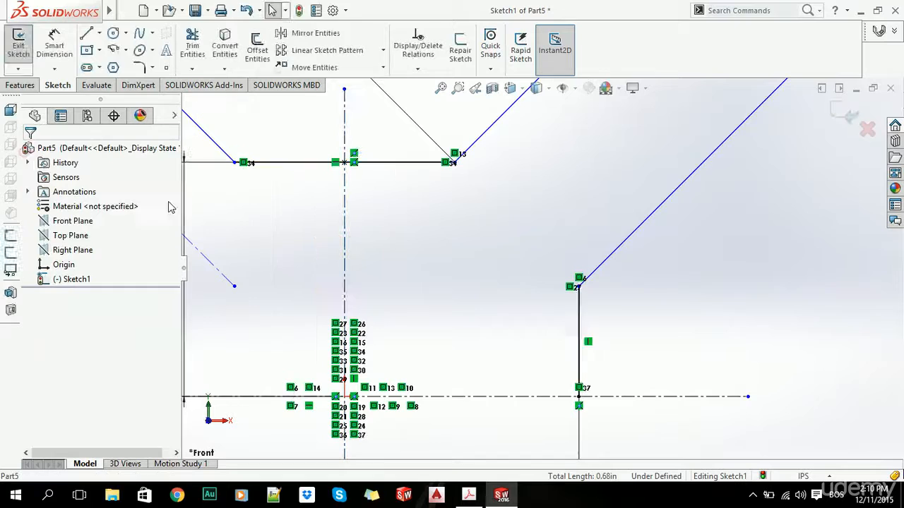
- Mirror the hub's upper horizontal line and both short side vertical lines about the horizontal centerline, keeping the originals
{"action": "left_click", "coordinate": [304, 33]}
{"action": "left_click", "coordinate": [302, 161]}
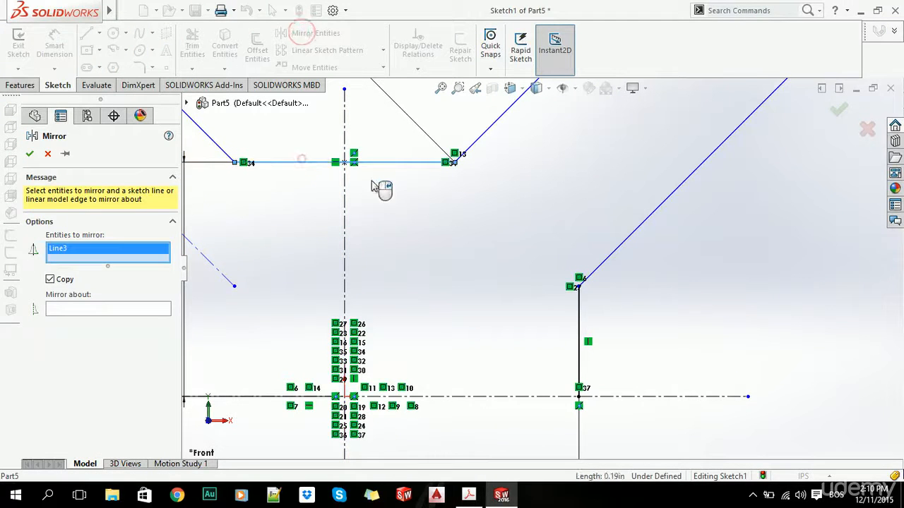
{"action": "left_click", "coordinate": [578, 319]}
{"action": "scroll", "coordinate": [303, 316], "scroll_direction": "up", "scroll_amount": 3}
{"action": "left_click", "coordinate": [241, 321]}
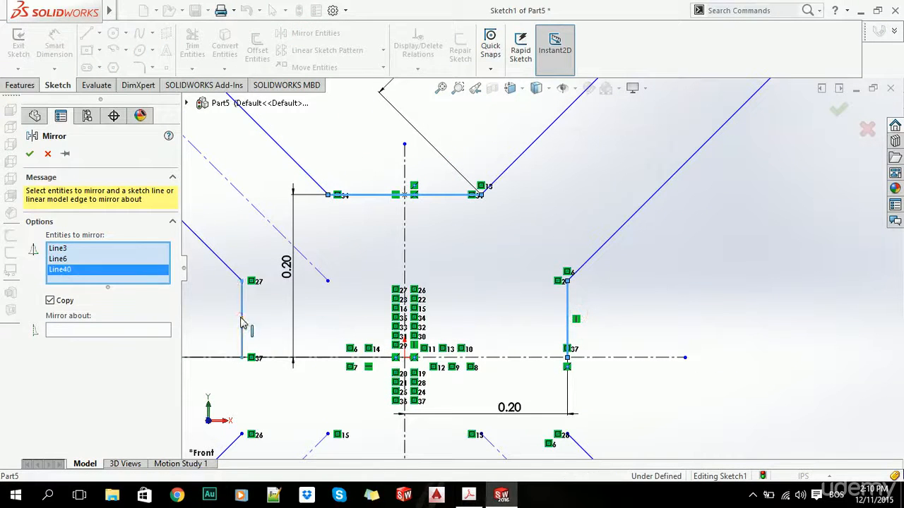
{"action": "left_click", "coordinate": [144, 331]}
{"action": "left_click", "coordinate": [498, 358]}
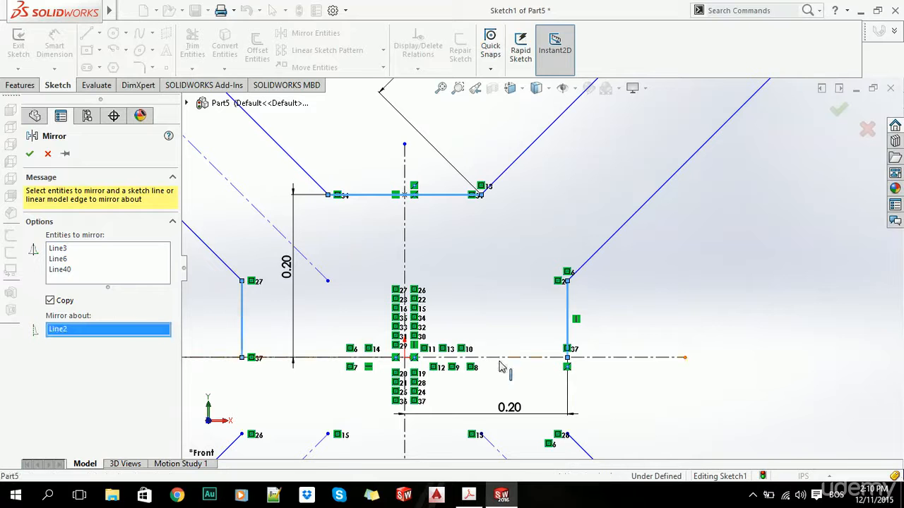
{"action": "left_click", "coordinate": [28, 154]}
- Check the bracket's length in the PDF drawing and extrude the X-shaped profile 6.4 in with the Mid Plane end condition
{"action": "scroll", "coordinate": [625, 289], "scroll_direction": "up", "scroll_amount": 5}
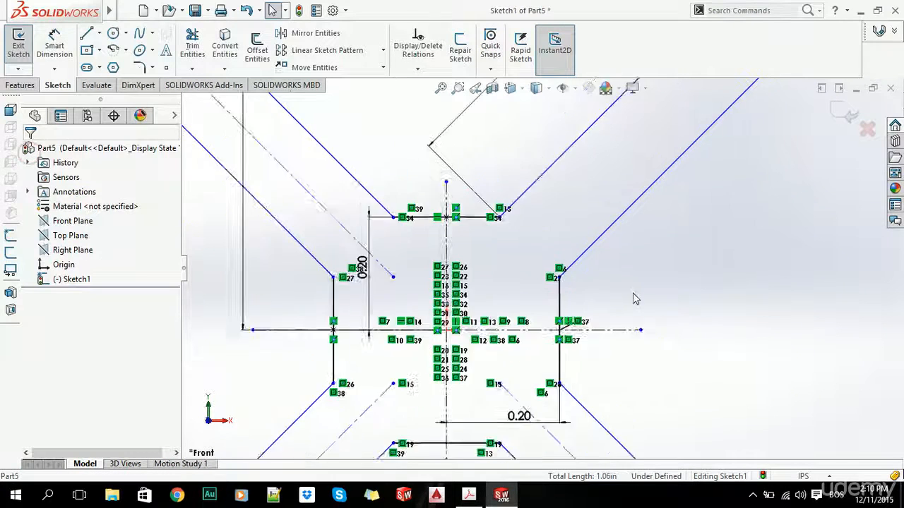
{"action": "left_click", "coordinate": [10, 87]}
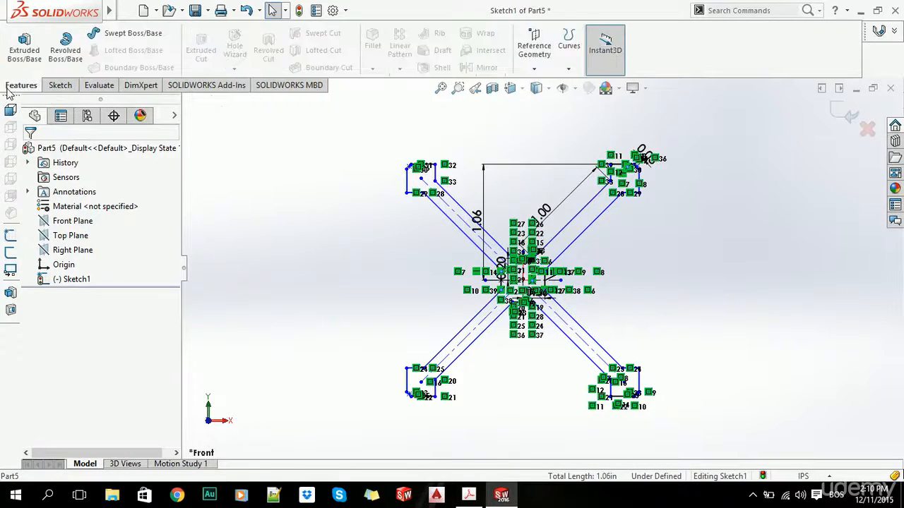
{"action": "key", "text": "alt+Tab"}
{"action": "scroll", "coordinate": [438, 294], "scroll_direction": "up", "scroll_amount": 5}
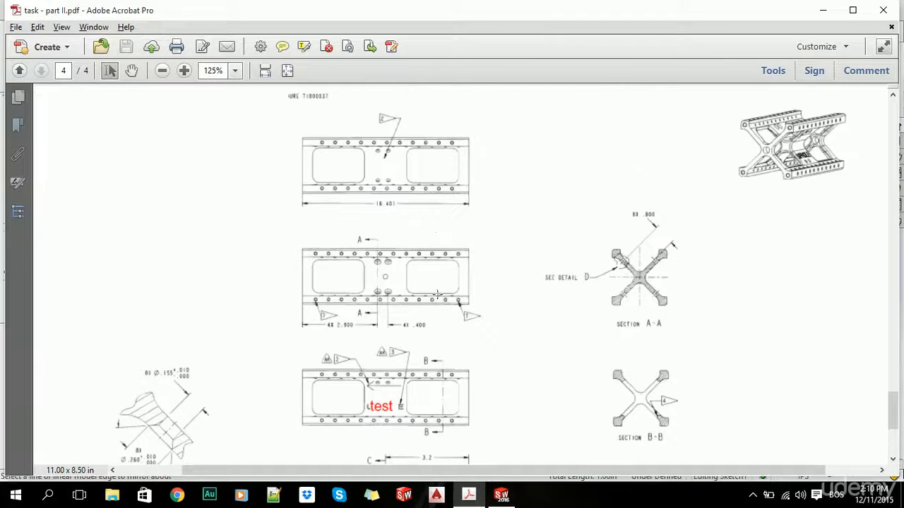
{"action": "key", "text": "alt+Tab"}
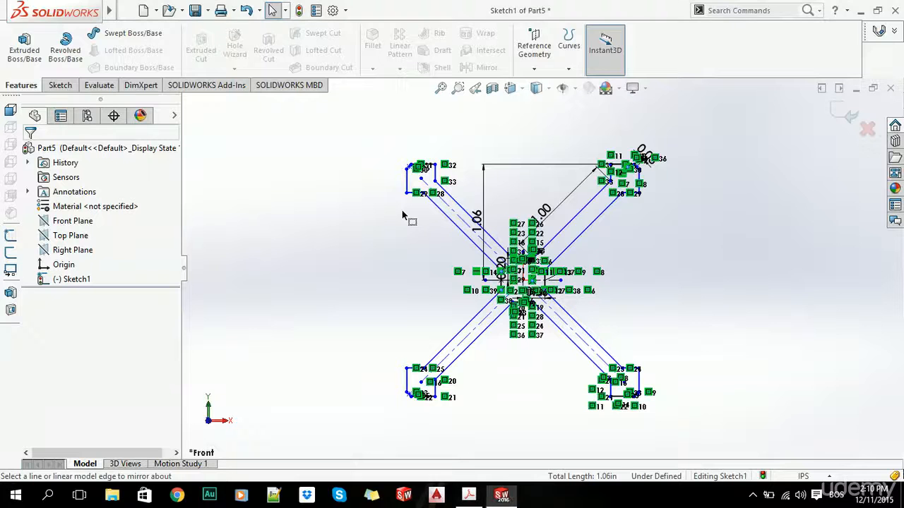
{"action": "left_click", "coordinate": [24, 46]}
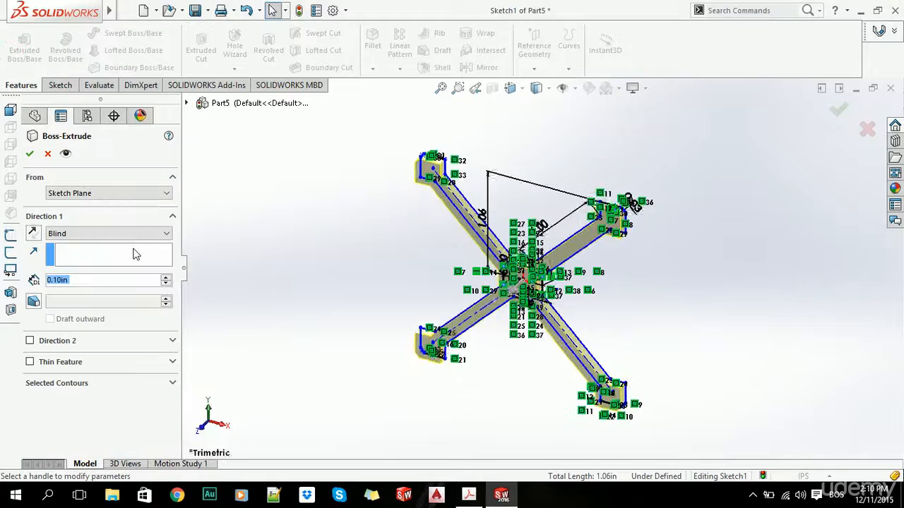
{"action": "type", "text": "6.4"}
{"action": "key", "text": "Return"}
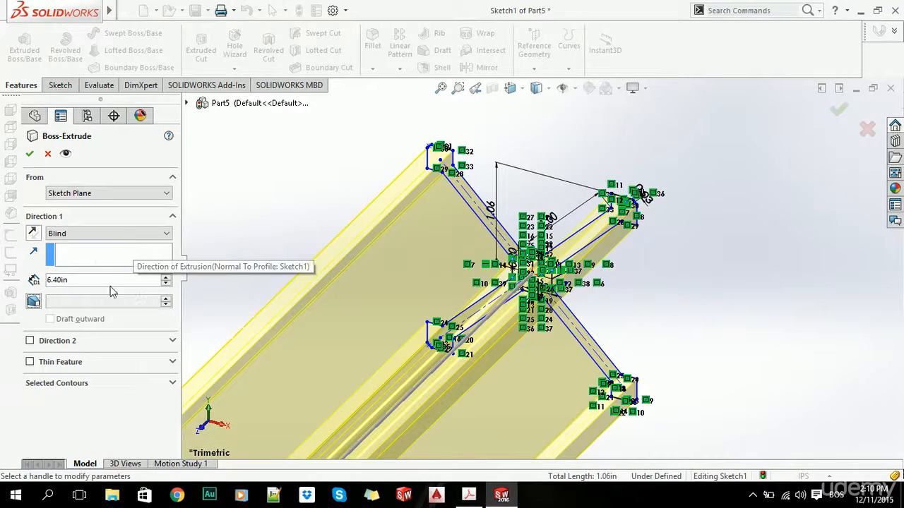
{"action": "left_click", "coordinate": [106, 233]}
{"action": "left_click", "coordinate": [57, 289]}
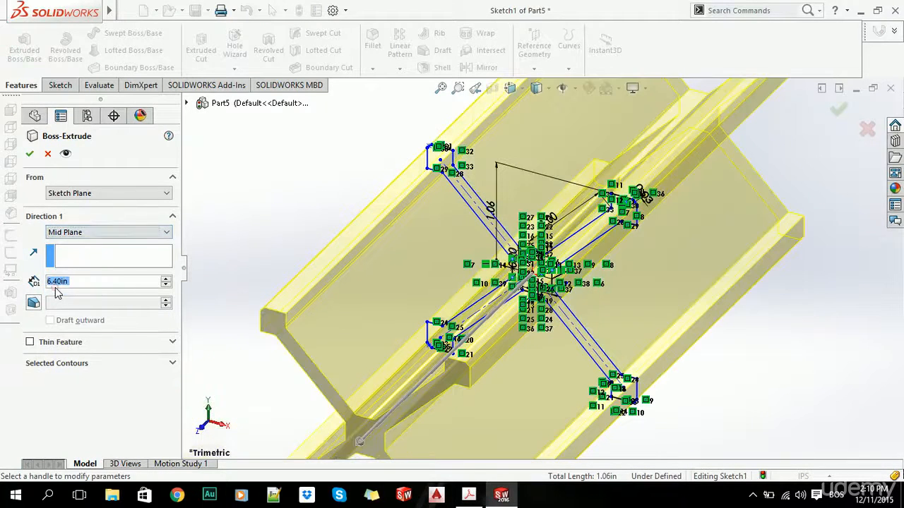
{"action": "left_click", "coordinate": [29, 154]}
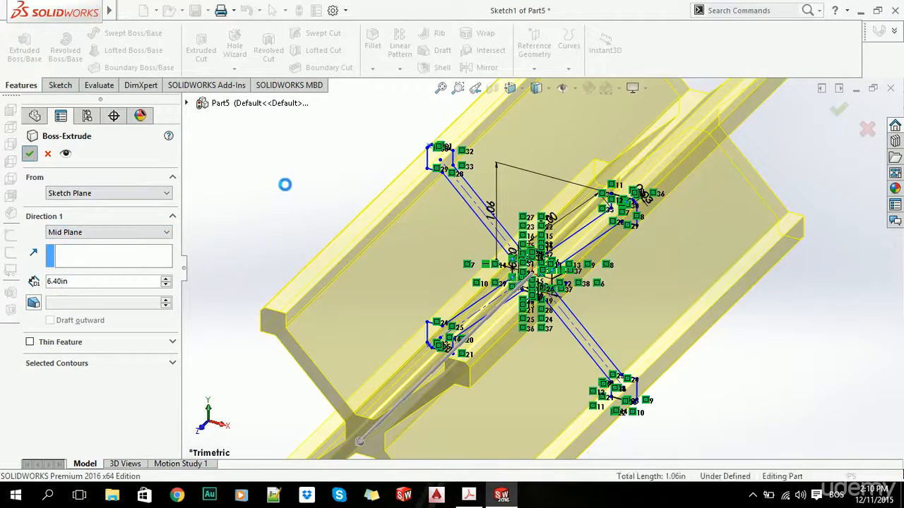
{"action": "key", "text": "f"}
{"action": "middle_click_drag", "start_coordinate": [537, 250], "coordinate": [538, 281]}
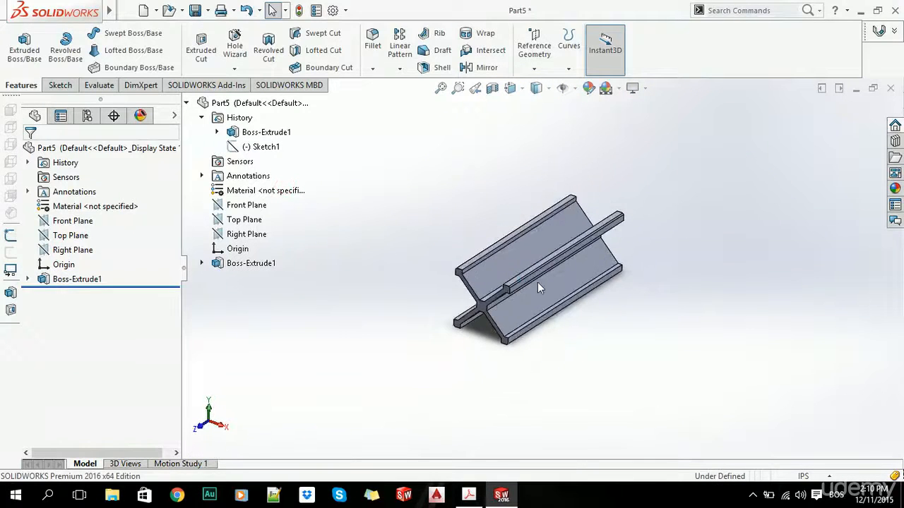
- Consult the window cutouts in the PDF drawing's side views and start a sketch on the Right Plane, viewed normal to it
{"action": "key", "text": "alt+Tab"}
{"action": "scroll", "coordinate": [426, 288], "scroll_direction": "down", "scroll_amount": 2}
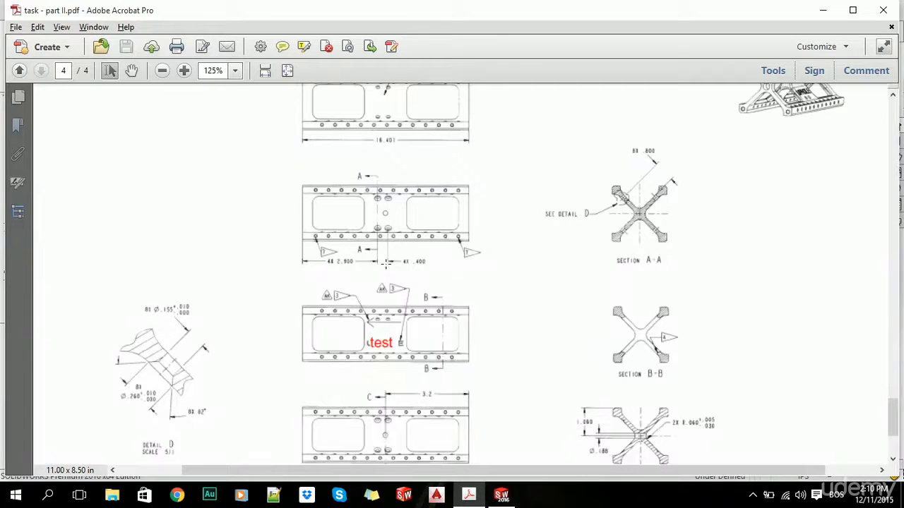
{"action": "scroll", "coordinate": [411, 263], "scroll_direction": "down", "scroll_amount": 3}
{"action": "scroll", "coordinate": [410, 263], "scroll_direction": "up", "scroll_amount": 5}
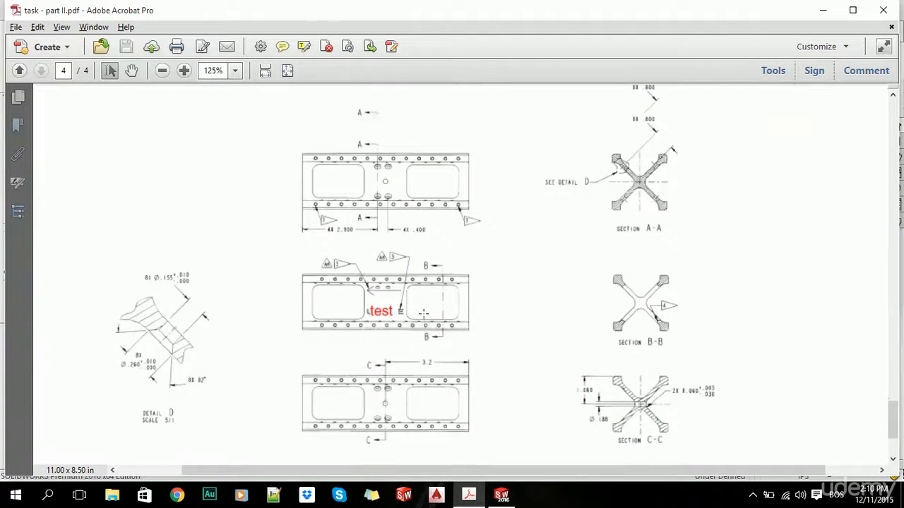
{"action": "key", "text": "alt+Tab"}
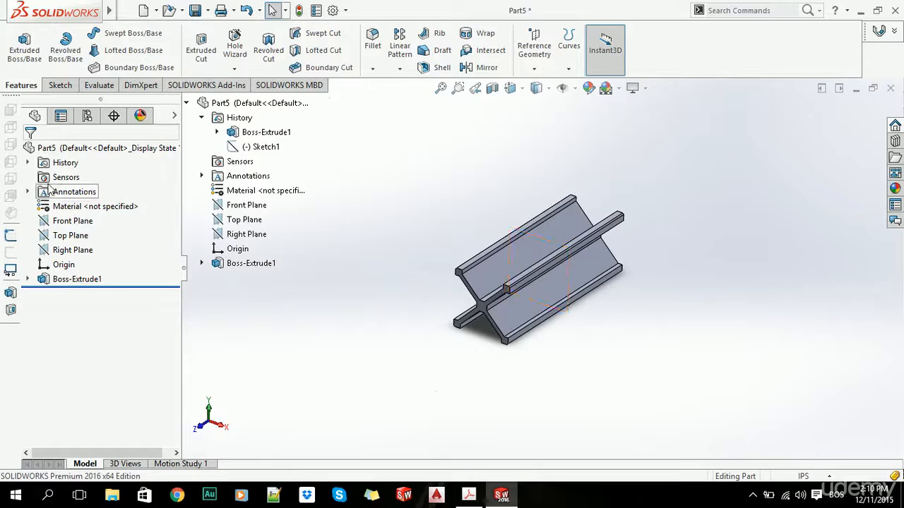
{"action": "left_click", "coordinate": [65, 250]}
{"action": "left_click", "coordinate": [63, 233]}
{"action": "key", "text": "space"}
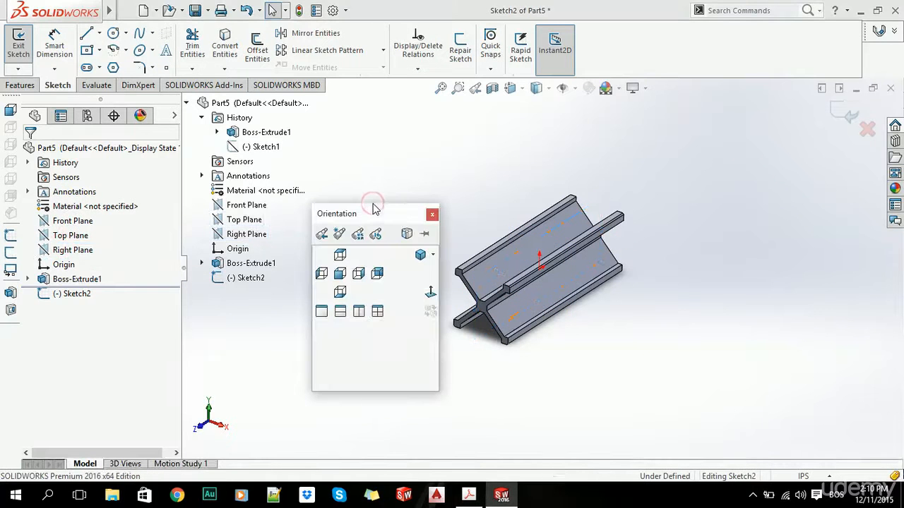
{"action": "left_click", "coordinate": [429, 294]}
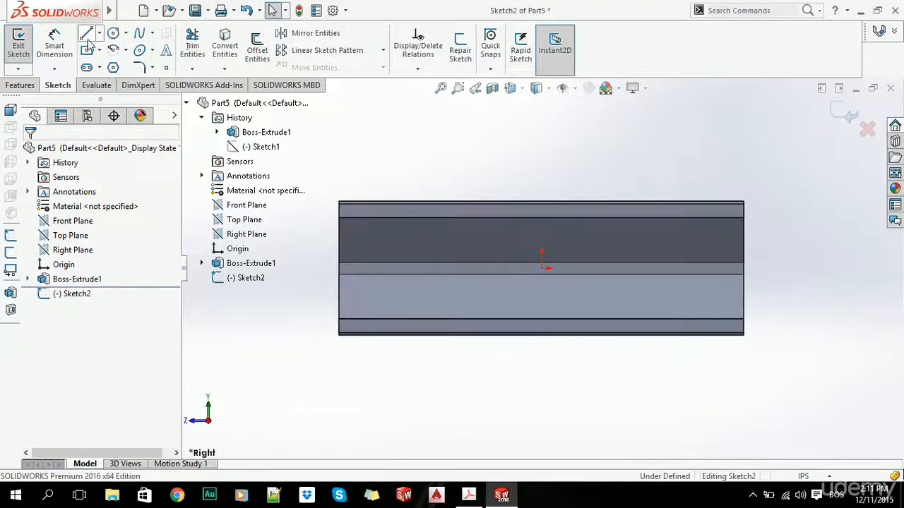
- Draw a horizontal centerline from the origin past the bracket's left end and a vertical centerline from the origin above its upper edge
{"action": "left_click", "coordinate": [100, 33]}
{"action": "left_click", "coordinate": [123, 66]}
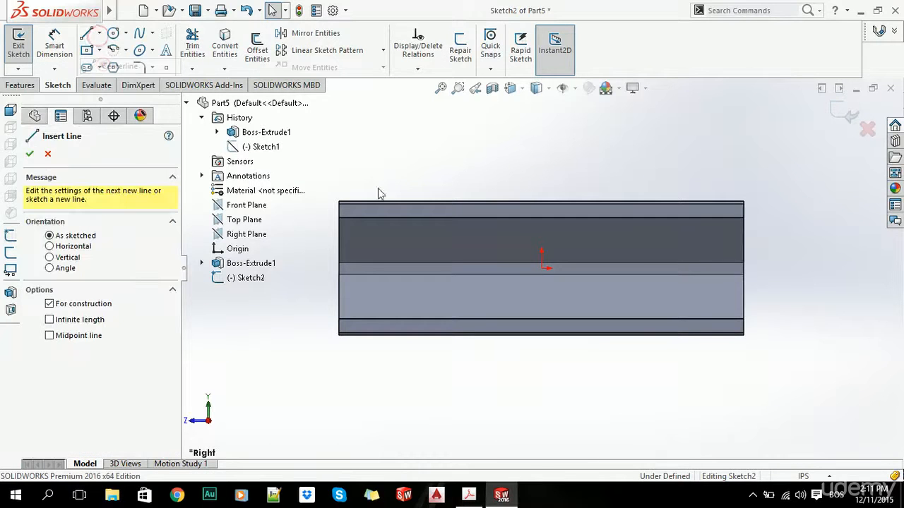
{"action": "left_click_drag", "start_coordinate": [542, 269], "coordinate": [313, 268]}
{"action": "key", "text": "Escape"}
{"action": "left_click", "coordinate": [99, 33]}
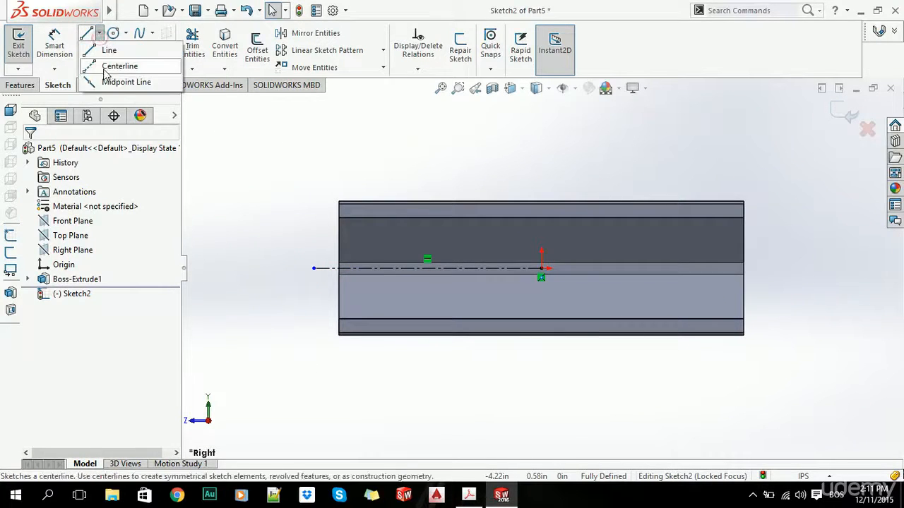
{"action": "left_click", "coordinate": [105, 66]}
{"action": "left_click_drag", "start_coordinate": [541, 269], "coordinate": [541, 173]}
{"action": "key", "text": "Escape"}
- Sketch a center rectangle about 1.35 in wide, centered on the horizontal centerline in the bracket's left half
{"action": "left_click", "coordinate": [86, 51]}
{"action": "scroll", "coordinate": [363, 270], "scroll_direction": "down", "scroll_amount": 1}
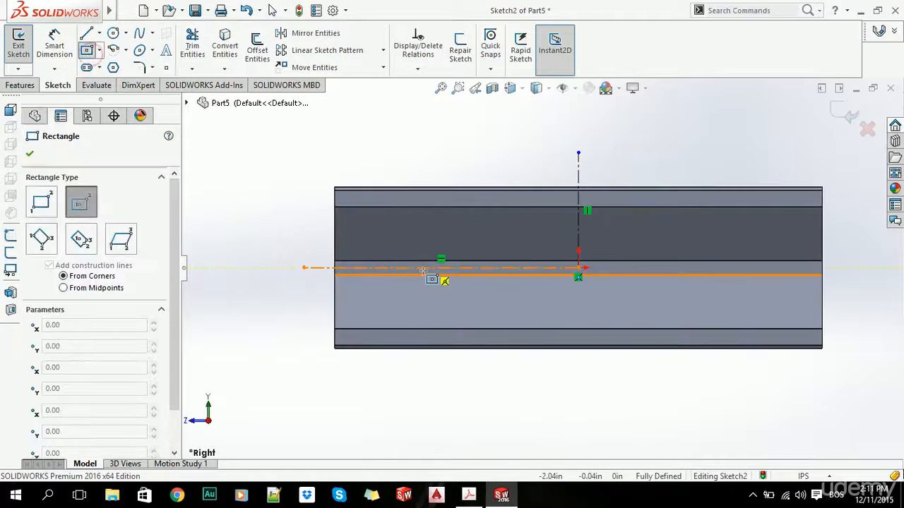
{"action": "left_click", "coordinate": [413, 269]}
{"action": "left_click", "coordinate": [475, 234]}
{"action": "key", "text": "Escape"}
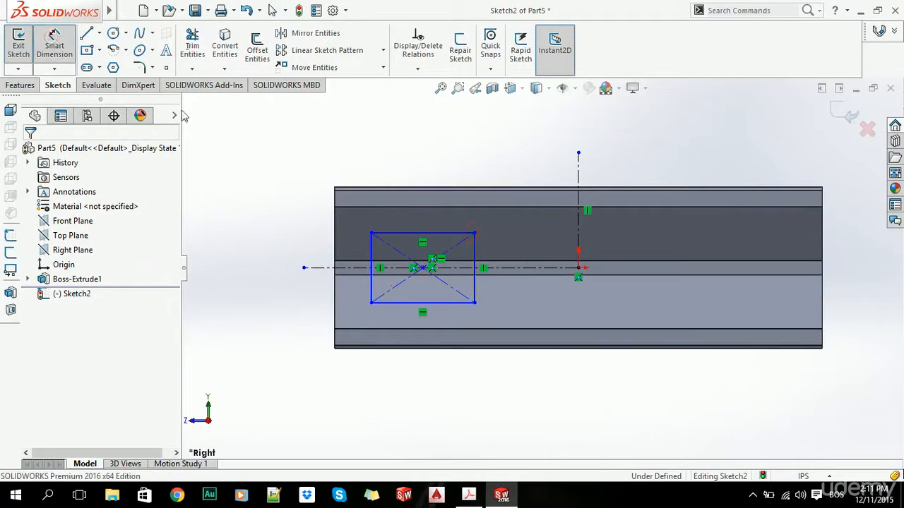
- Dimension the center rectangle 2 in wide and 1.4 in high
{"action": "left_click", "coordinate": [422, 237]}
{"action": "left_click", "coordinate": [414, 160]}
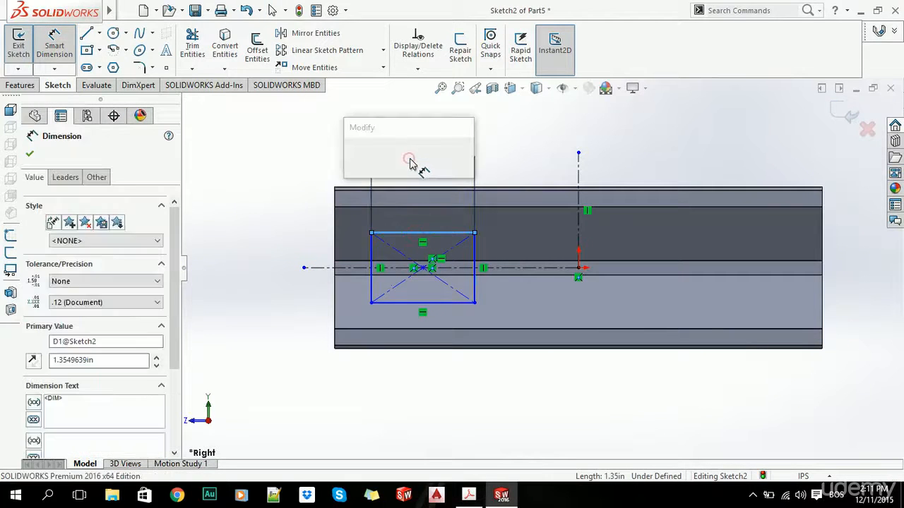
{"action": "type", "text": "2"}
{"action": "key", "text": "Return"}
{"action": "left_click", "coordinate": [500, 272]}
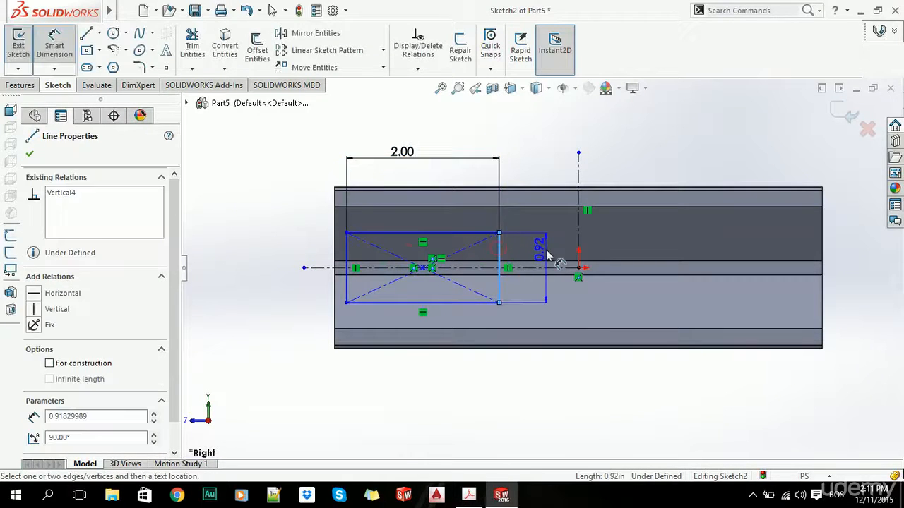
{"action": "left_click", "coordinate": [546, 249]}
{"action": "type", "text": "1"}
{"action": "key", "text": "Return"}
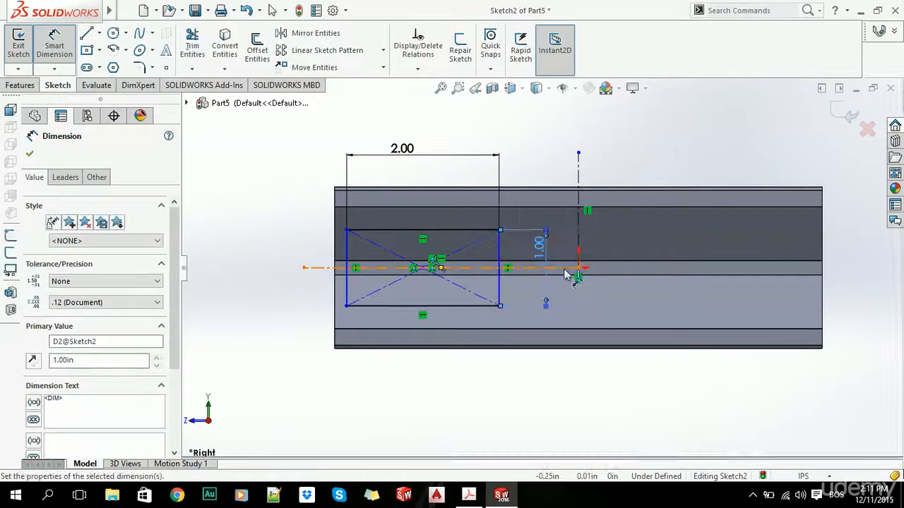
{"action": "left_click", "coordinate": [541, 252]}
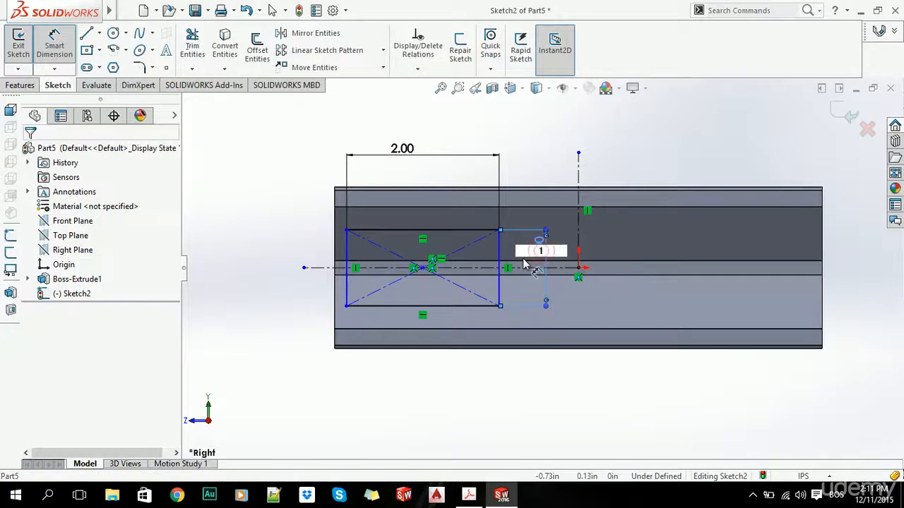
{"action": "type", "text": ".4"}
{"action": "key", "text": "Return"}
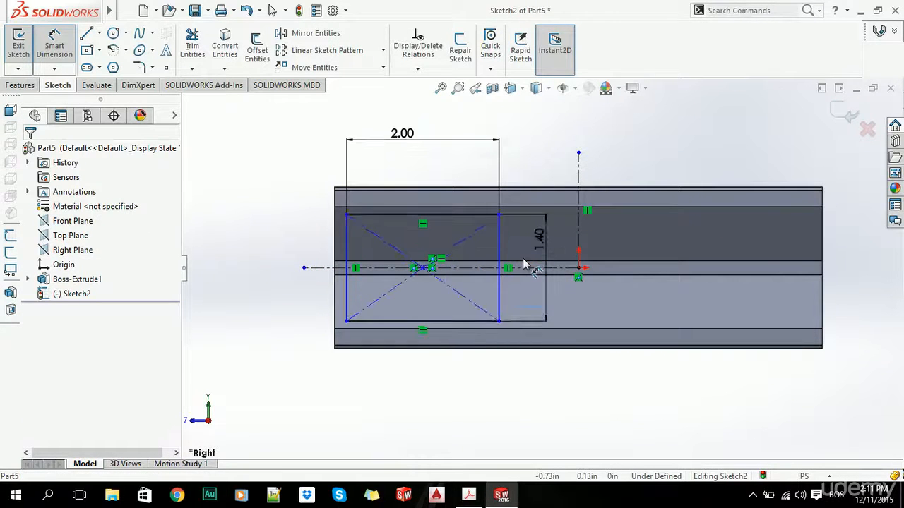
- Dimension the rectangle's outer vertical side 0.3 in from the bracket's left end edge
{"action": "left_click", "coordinate": [236, 225]}
{"action": "left_click", "coordinate": [346, 247]}
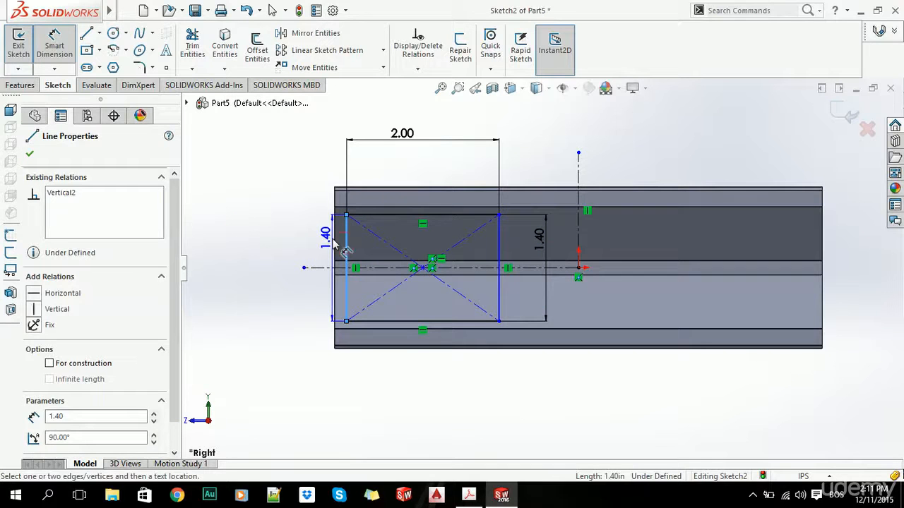
{"action": "left_click", "coordinate": [335, 242]}
{"action": "left_click", "coordinate": [293, 164]}
{"action": "type", "text": "03"}
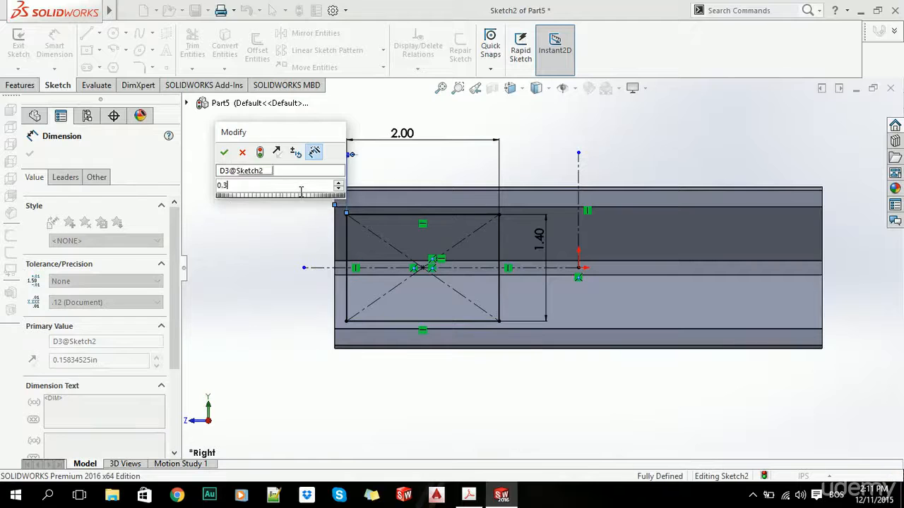
{"action": "key", "text": "Return"}
{"action": "left_click", "coordinate": [283, 256]}
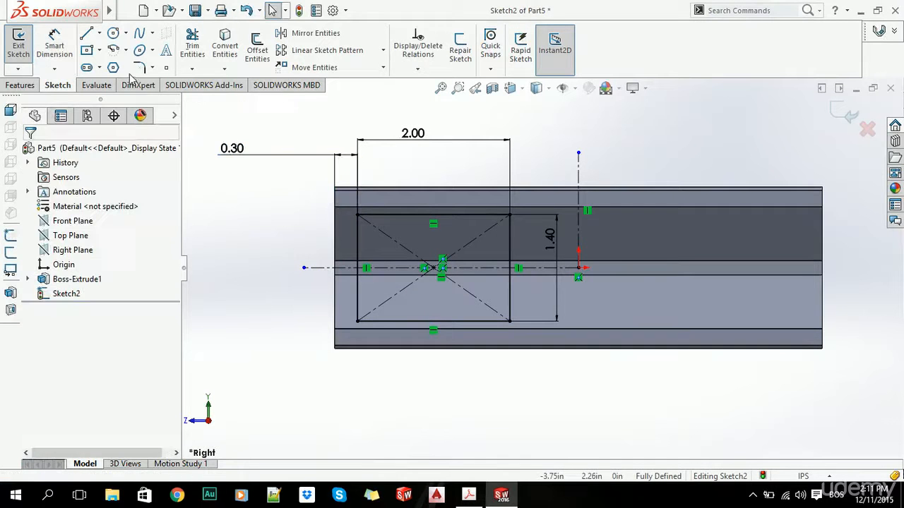
- Round all four corners of the rectangle with 0.2 in sketch fillets, keeping constrained corners
{"action": "left_click", "coordinate": [140, 68]}
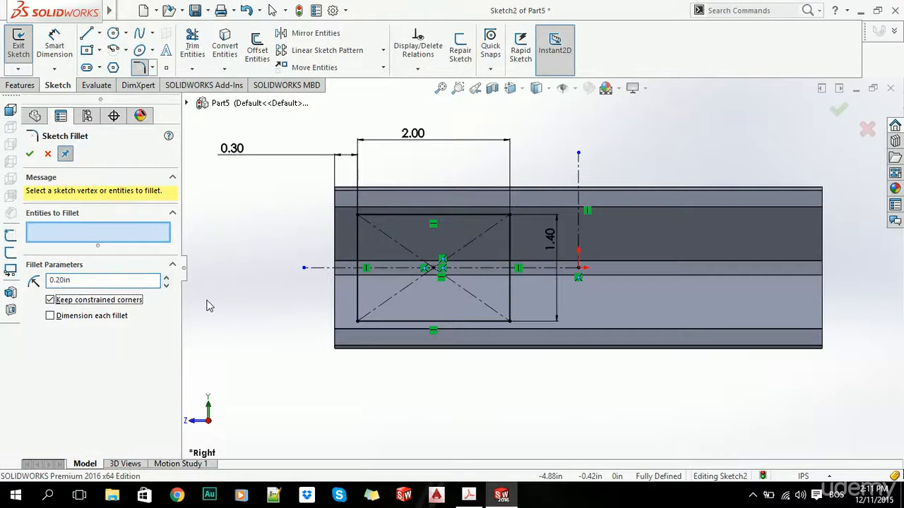
{"action": "left_click", "coordinate": [358, 216]}
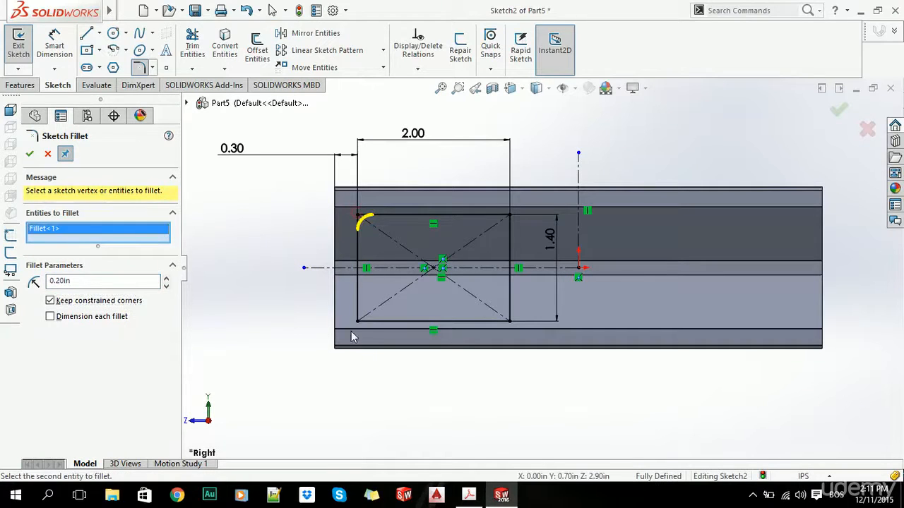
{"action": "left_click", "coordinate": [359, 317]}
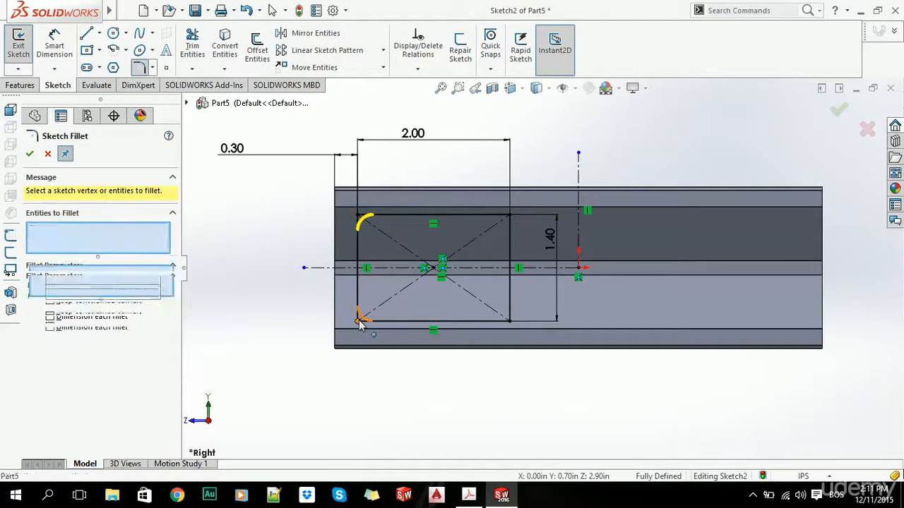
{"action": "left_click", "coordinate": [511, 322]}
{"action": "left_click", "coordinate": [509, 218]}
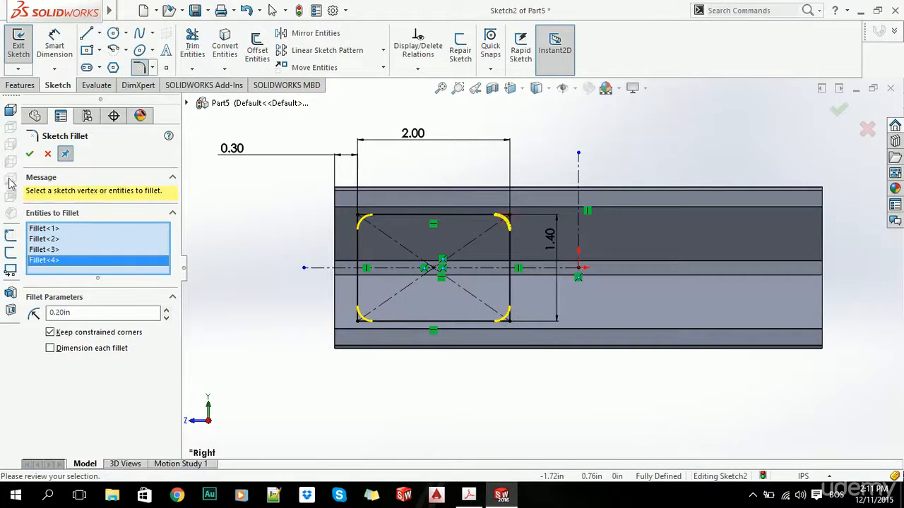
{"action": "left_click", "coordinate": [29, 154]}
- Mirror the rounded window rectangle about the vertical centerline to the bracket's other half
{"action": "left_click", "coordinate": [310, 33]}
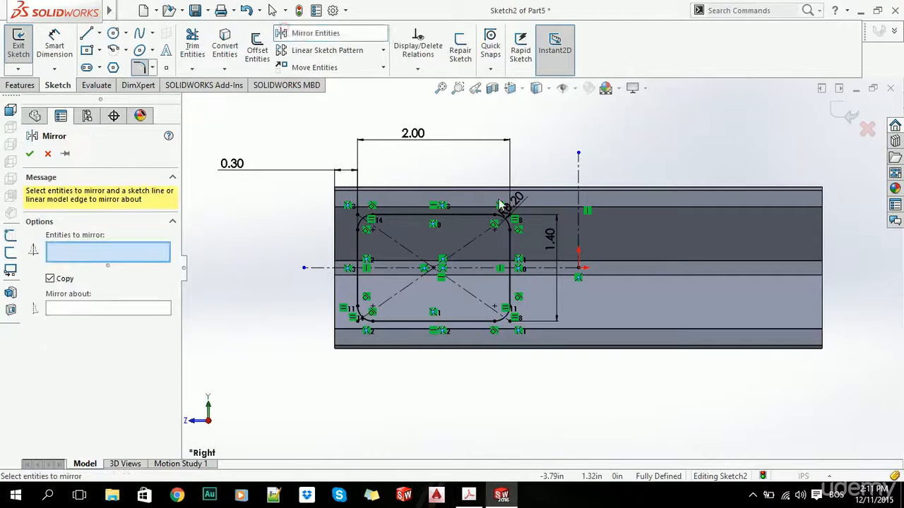
{"action": "left_click_drag", "start_coordinate": [313, 155], "coordinate": [538, 356]}
{"action": "left_click", "coordinate": [110, 425]}
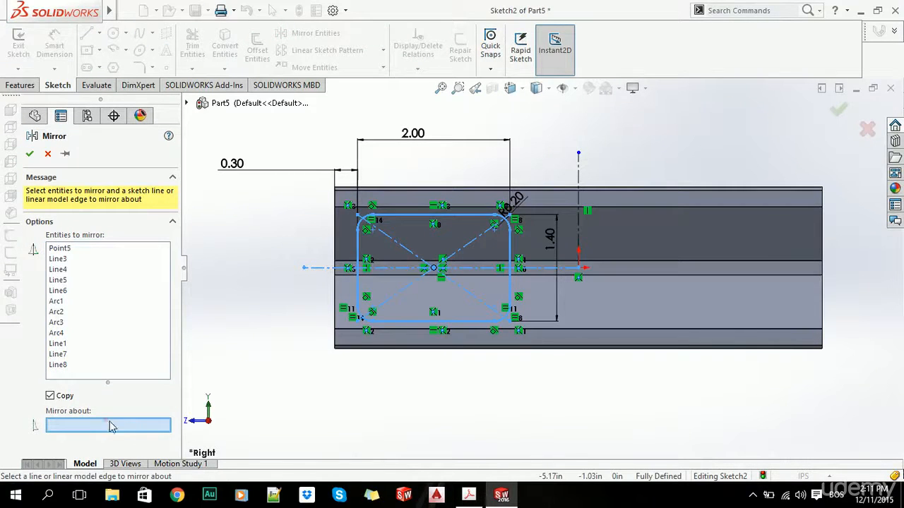
{"action": "left_click", "coordinate": [579, 207]}
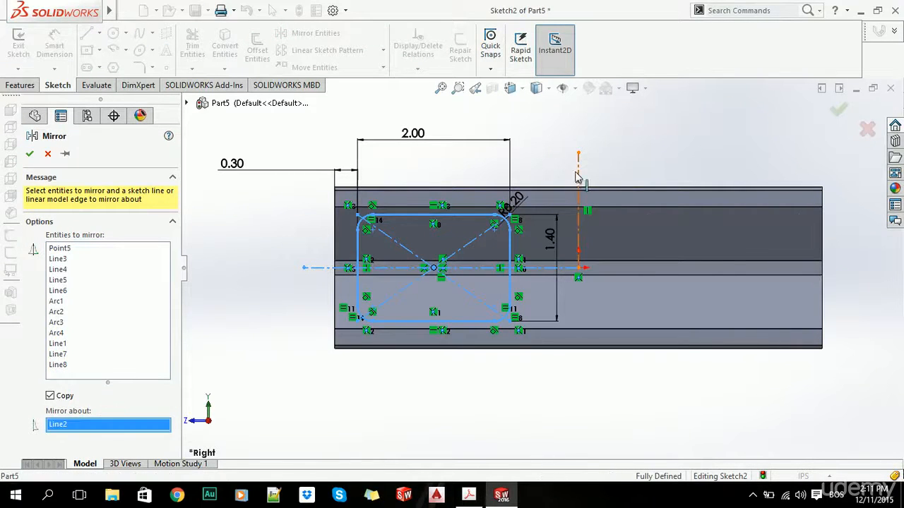
{"action": "left_click", "coordinate": [29, 154]}
- Cut-extrude both window profiles through the bracket 6.4 in with the Mid Plane end condition
{"action": "left_click", "coordinate": [20, 85]}
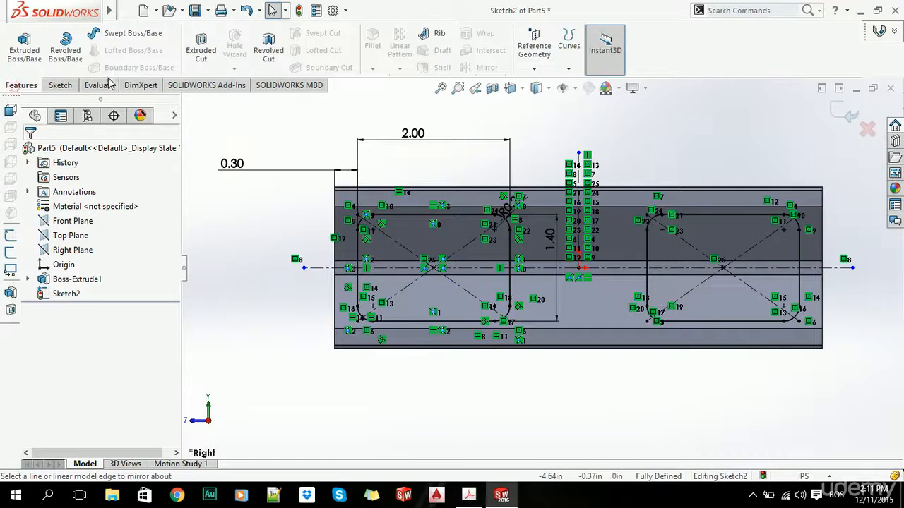
{"action": "left_click", "coordinate": [203, 47]}
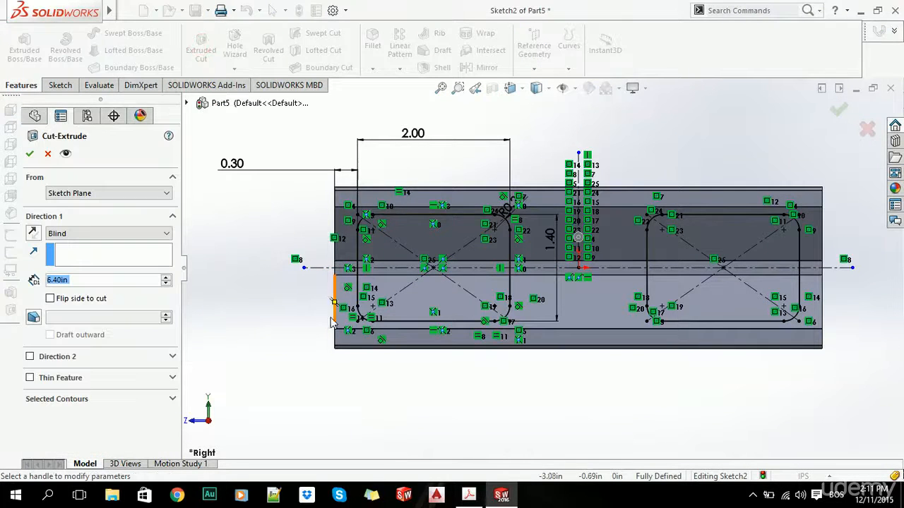
{"action": "left_click", "coordinate": [106, 233]}
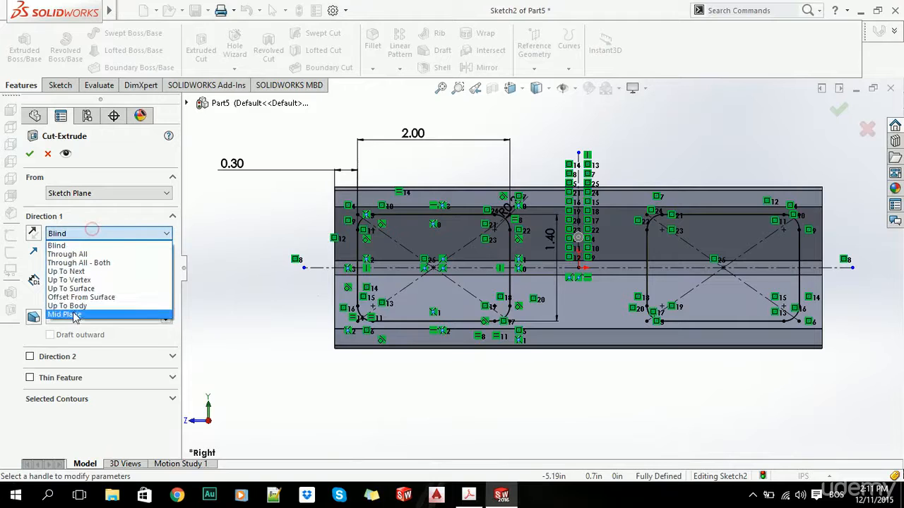
{"action": "left_click", "coordinate": [77, 310]}
{"action": "middle_click_drag", "start_coordinate": [476, 291], "coordinate": [521, 315]}
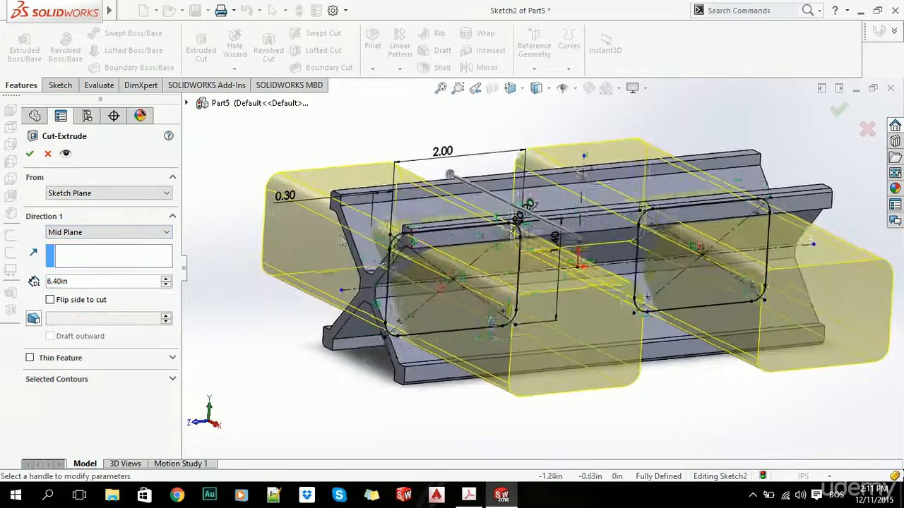
{"action": "left_click", "coordinate": [30, 155]}
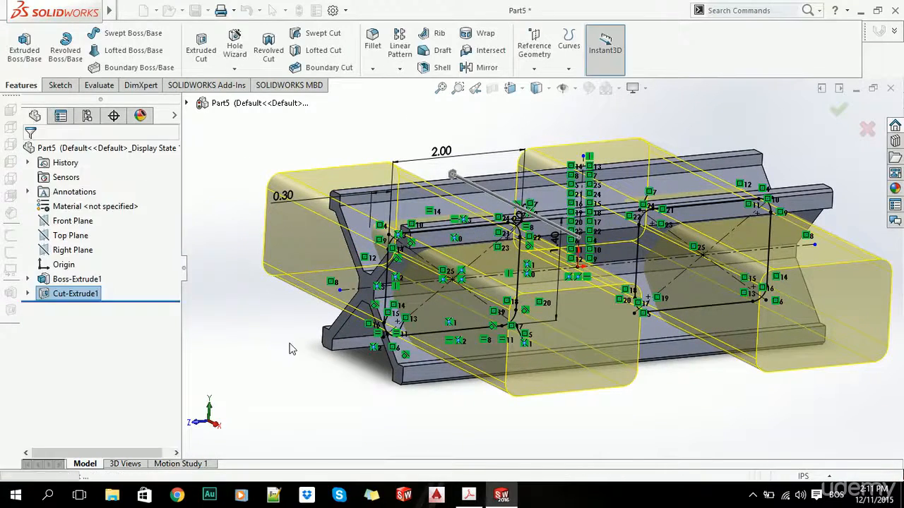
{"action": "middle_click_drag", "start_coordinate": [289, 345], "coordinate": [487, 346]}
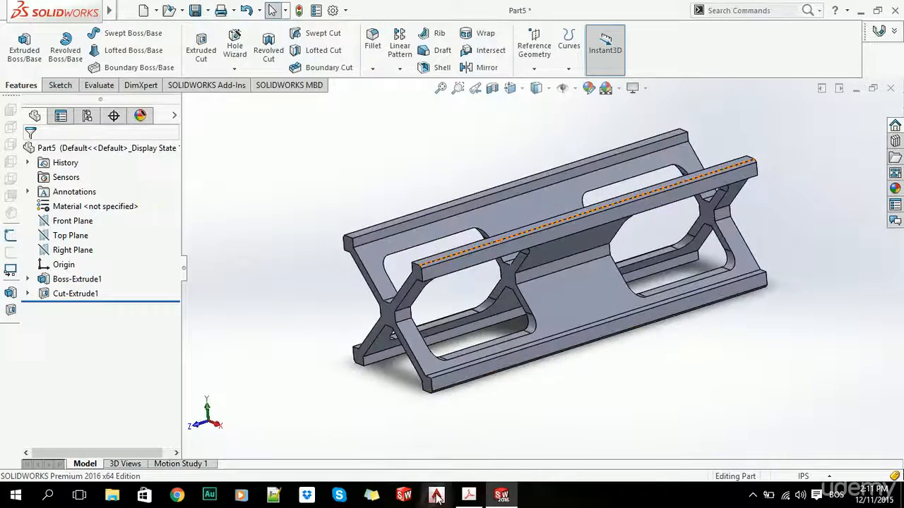
- Check the hole details in the PDF drawing and create a plane offset 0.3 in from the window's inner X-shaped face into the central web
{"action": "left_click", "coordinate": [468, 495]}
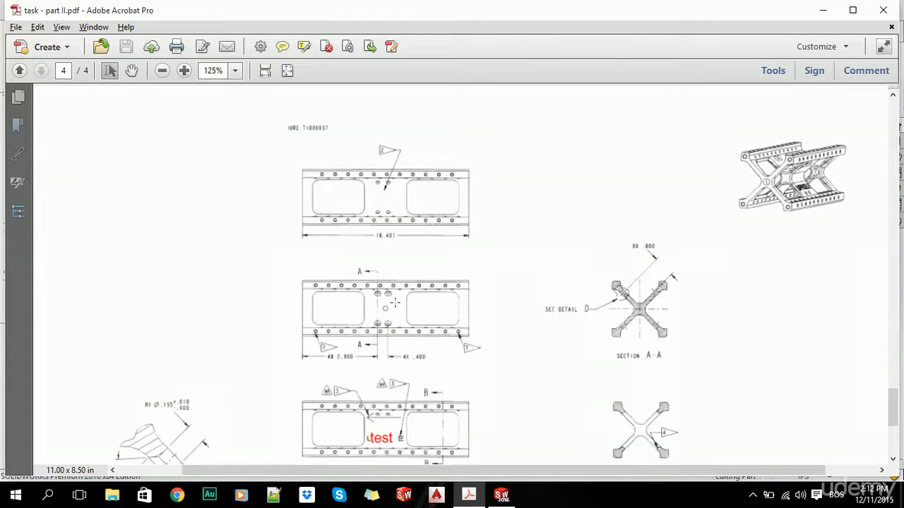
{"action": "scroll", "coordinate": [602, 311], "scroll_direction": "down", "scroll_amount": 5}
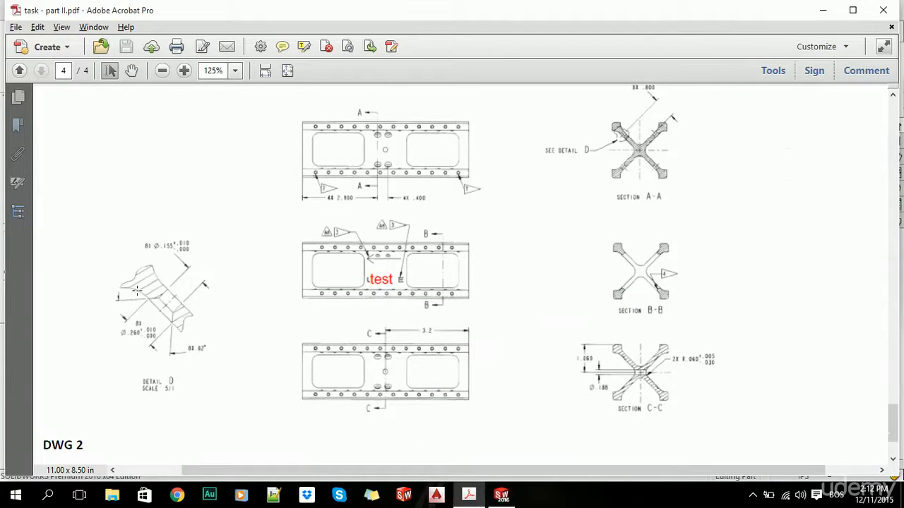
{"action": "scroll", "coordinate": [226, 357], "scroll_direction": "up", "scroll_amount": 1}
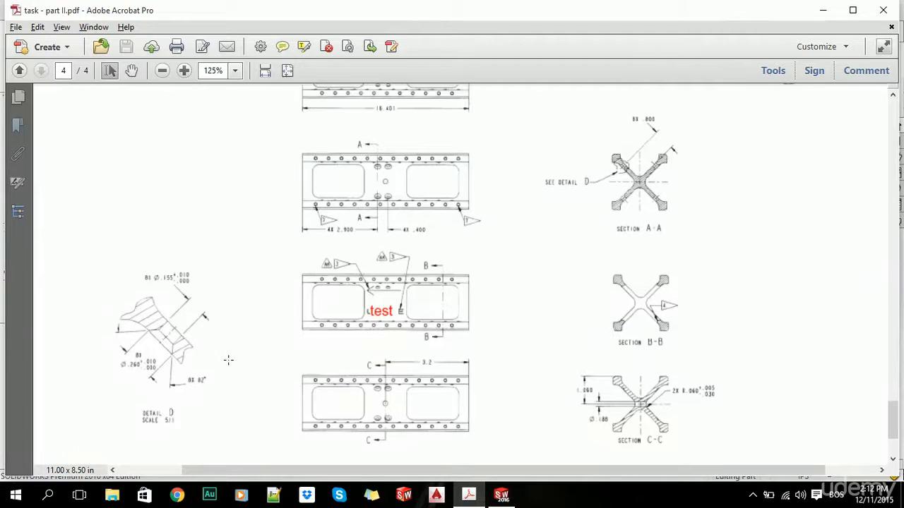
{"action": "key", "text": "alt+Tab"}
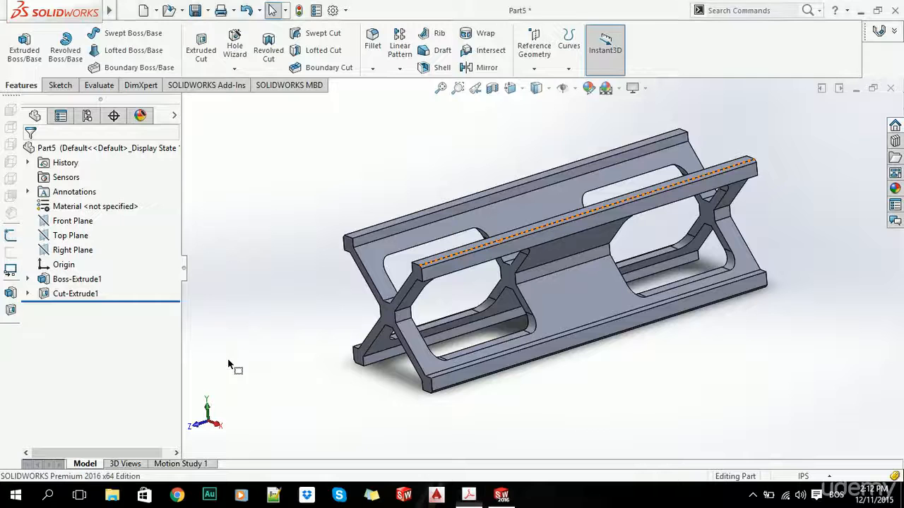
{"action": "left_click", "coordinate": [523, 52]}
{"action": "left_click", "coordinate": [540, 84]}
{"action": "scroll", "coordinate": [524, 309], "scroll_direction": "down", "scroll_amount": 2}
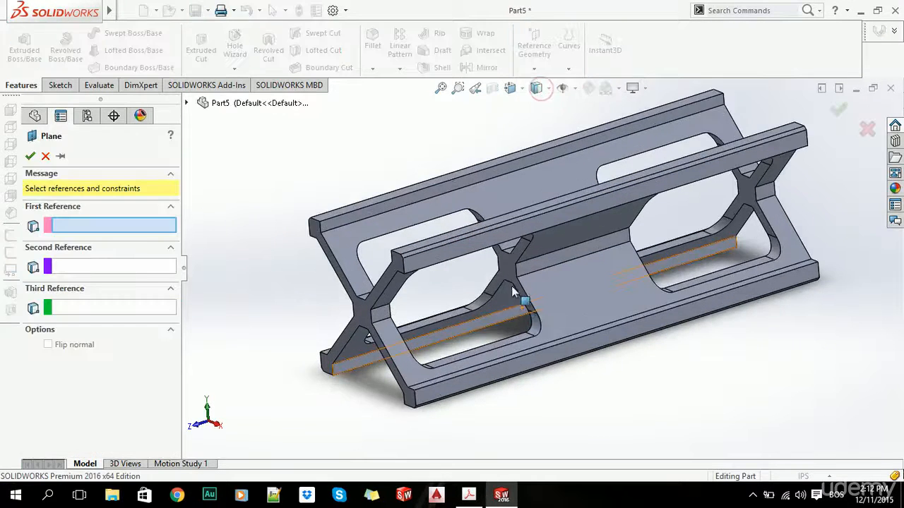
{"action": "left_click", "coordinate": [517, 274]}
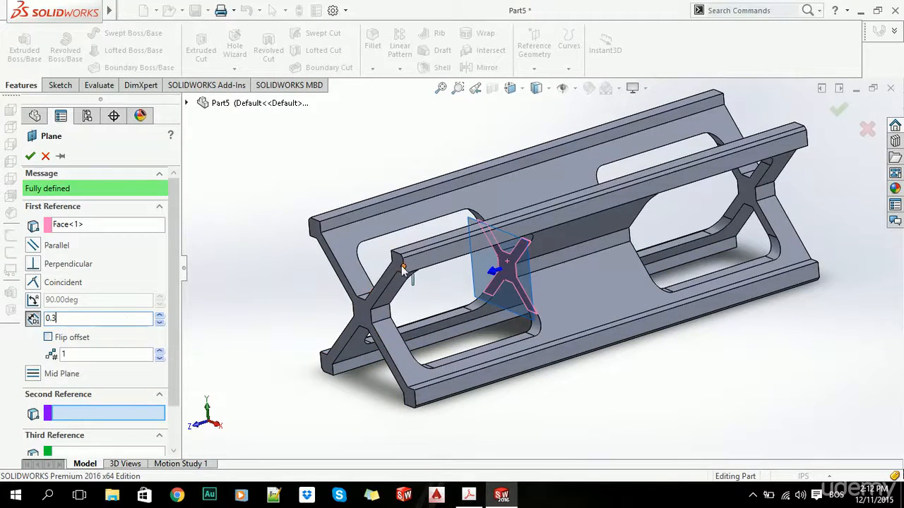
{"action": "middle_click_drag", "start_coordinate": [402, 267], "coordinate": [360, 266]}
{"action": "left_click", "coordinate": [56, 340]}
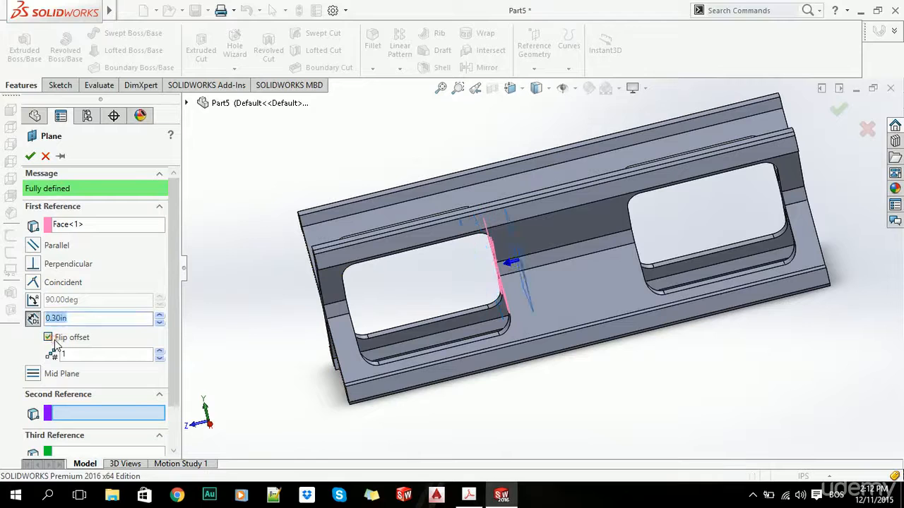
{"action": "left_click", "coordinate": [29, 156]}
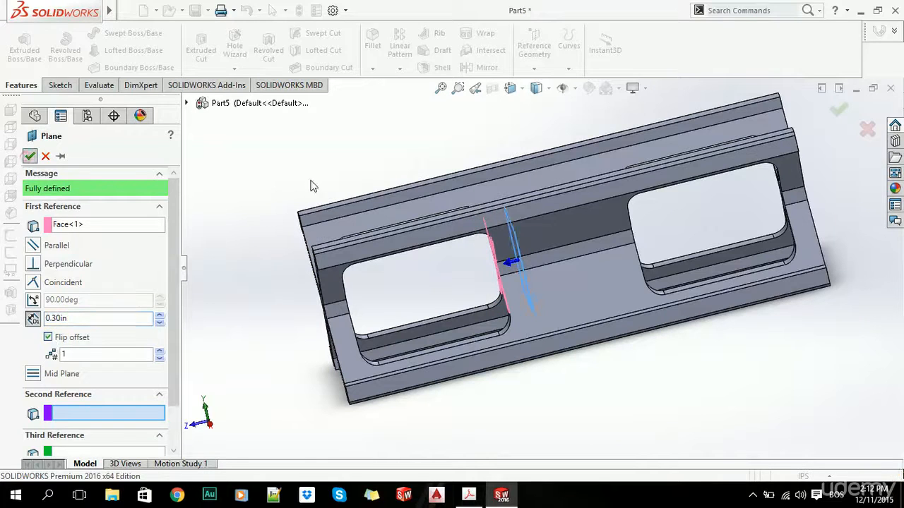
- Start a sketch on the new offset plane inside the central web
{"action": "mouse_move", "coordinate": [586, 313]}
{"action": "middle_mouse_down"}
{"action": "mouse_move", "coordinate": [626, 290]}
{"action": "mouse_move", "coordinate": [577, 281]}
{"action": "middle_mouse_up"}
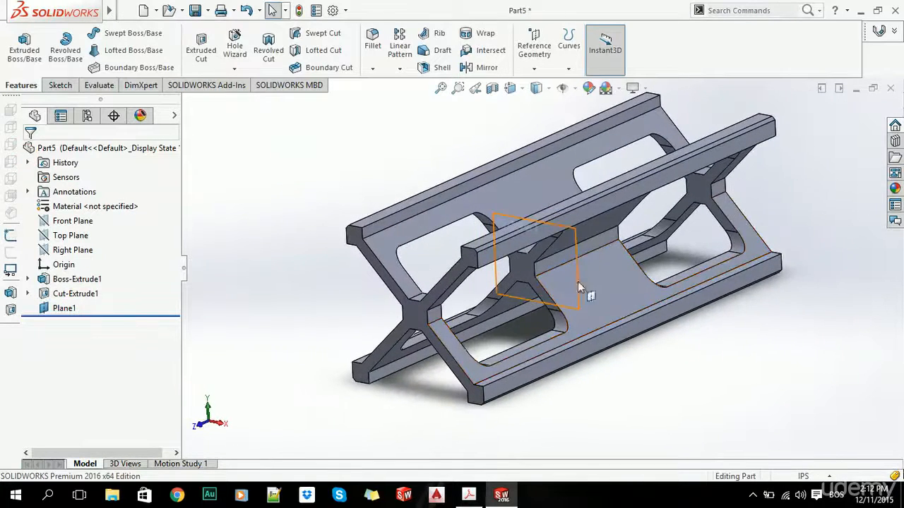
{"action": "left_click", "coordinate": [578, 279]}
{"action": "left_click", "coordinate": [626, 227]}
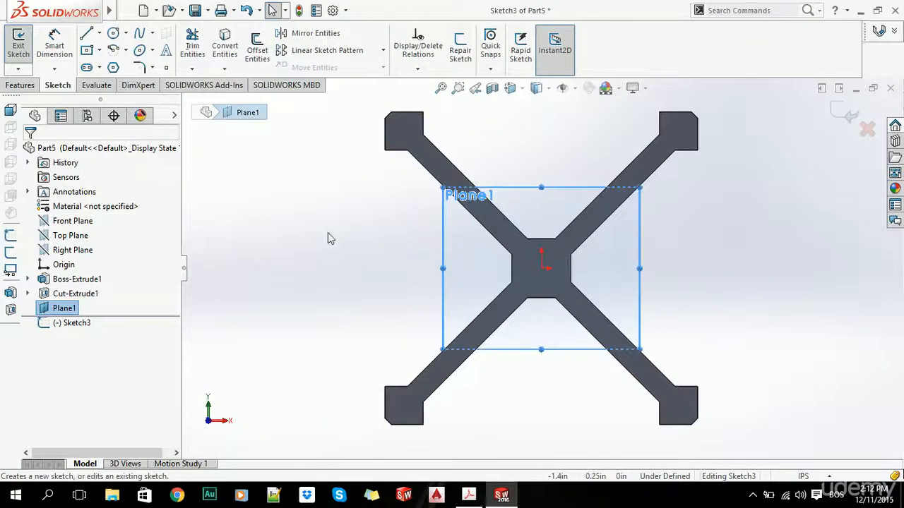
{"action": "left_click", "coordinate": [336, 233]}
{"action": "scroll", "coordinate": [474, 170], "scroll_direction": "down", "scroll_amount": 2}
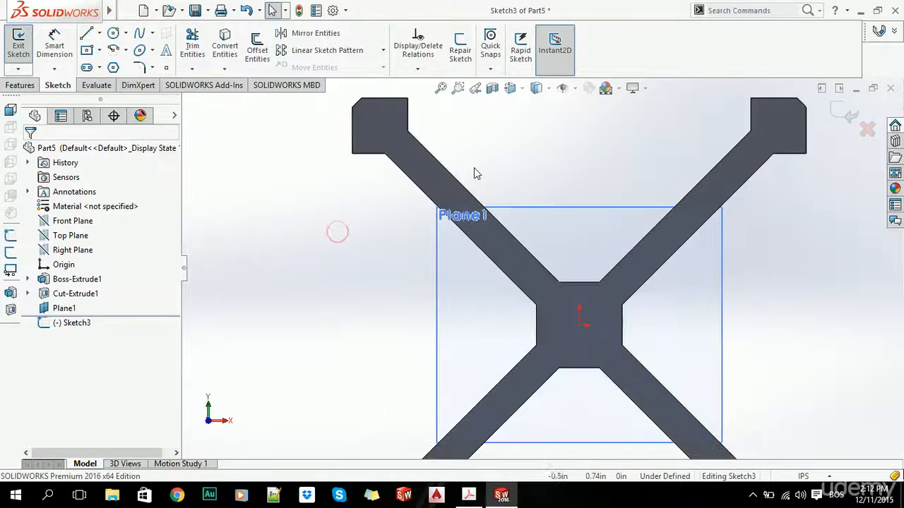
- Draw a construction centerline about 0.15 in long across the upper-left arm, perpendicular to its edges
{"action": "left_click", "coordinate": [100, 34]}
{"action": "left_click", "coordinate": [127, 64]}
{"action": "scroll", "coordinate": [367, 197], "scroll_direction": "down", "scroll_amount": 2}
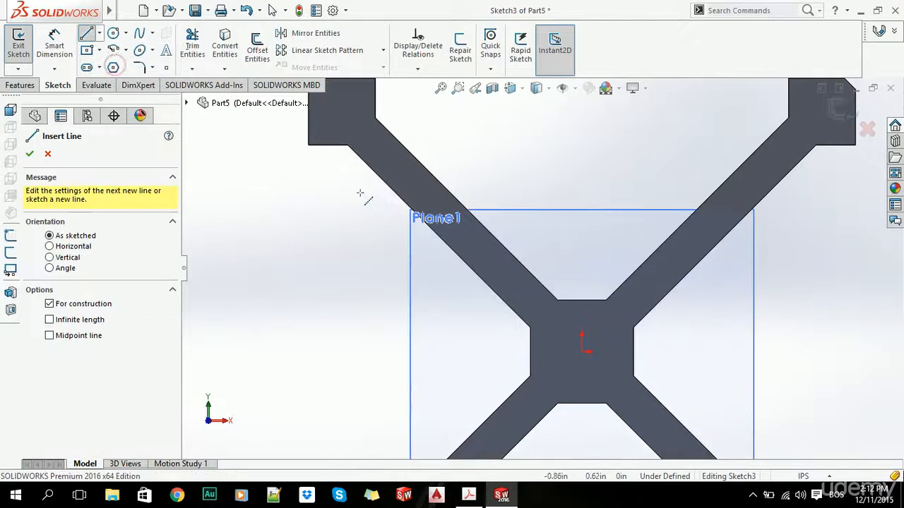
{"action": "left_click", "coordinate": [396, 196]}
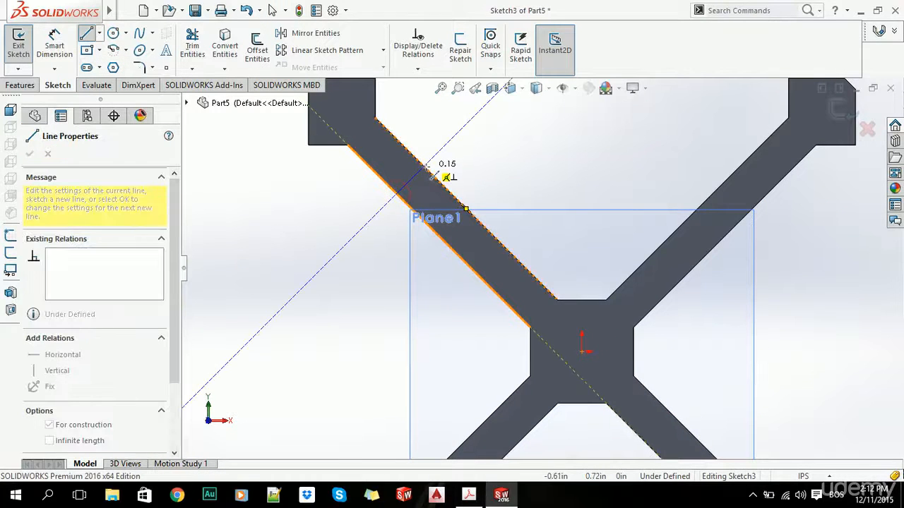
{"action": "key", "text": "Escape"}
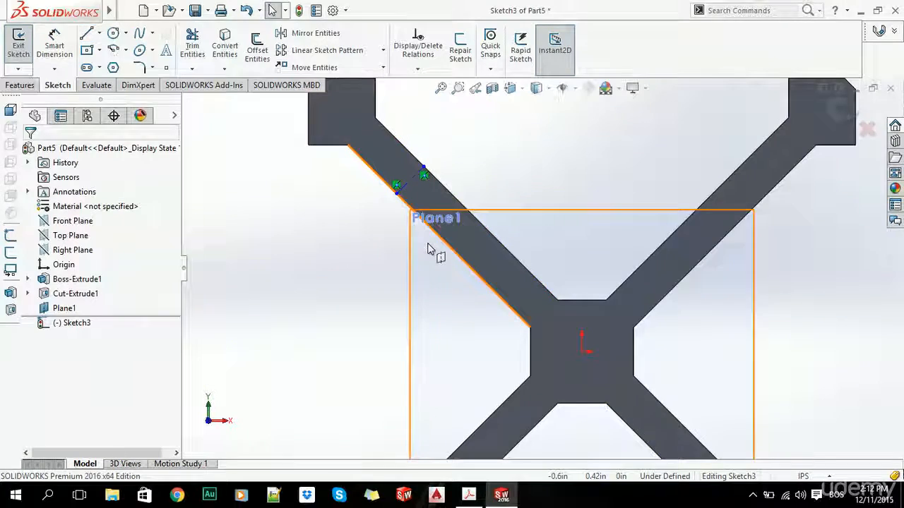
- Check the hole location in the PDF drawing and dimension the construction centerline 0.8 in from the origin
{"action": "key", "text": "alt+Tab"}
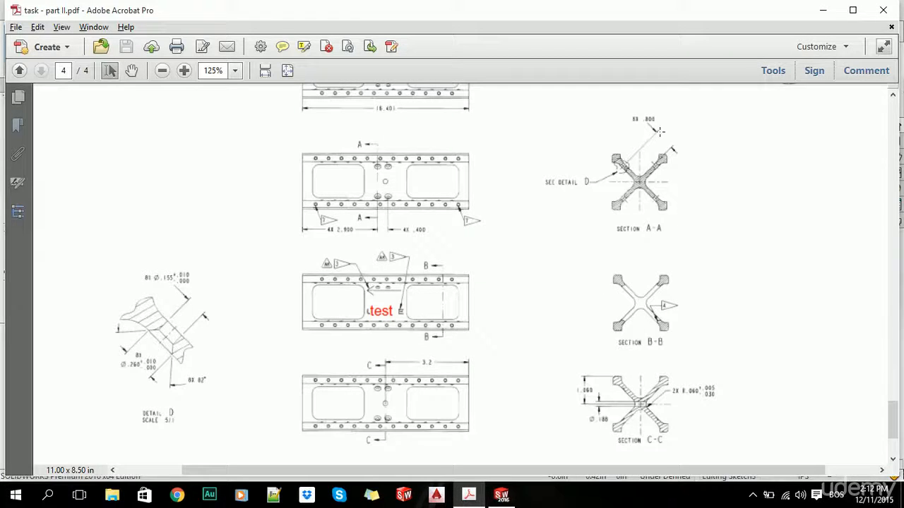
{"action": "key", "text": "alt+Tab"}
{"action": "left_click", "coordinate": [54, 44]}
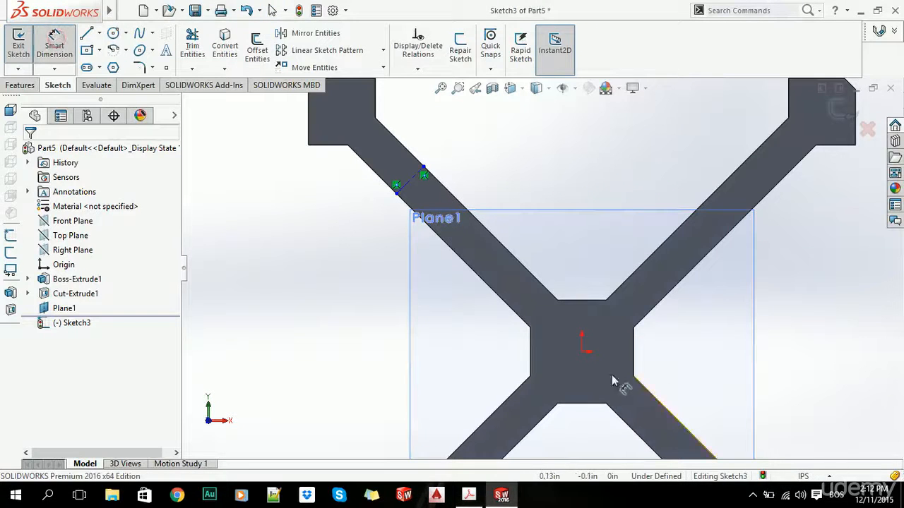
{"action": "left_click", "coordinate": [582, 352]}
{"action": "left_click", "coordinate": [412, 182]}
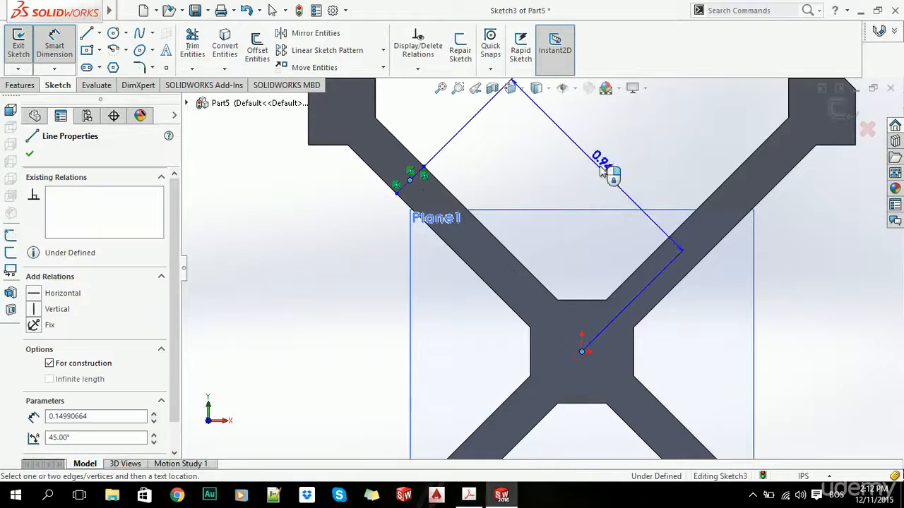
{"action": "left_click", "coordinate": [611, 178]}
{"action": "type", "text": ".8"}
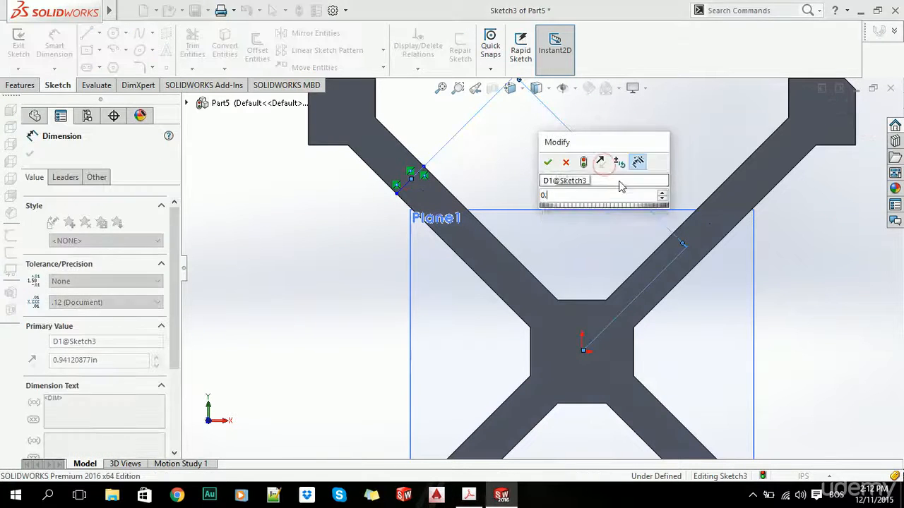
{"action": "key", "text": "Return"}
{"action": "key", "text": "Escape"}
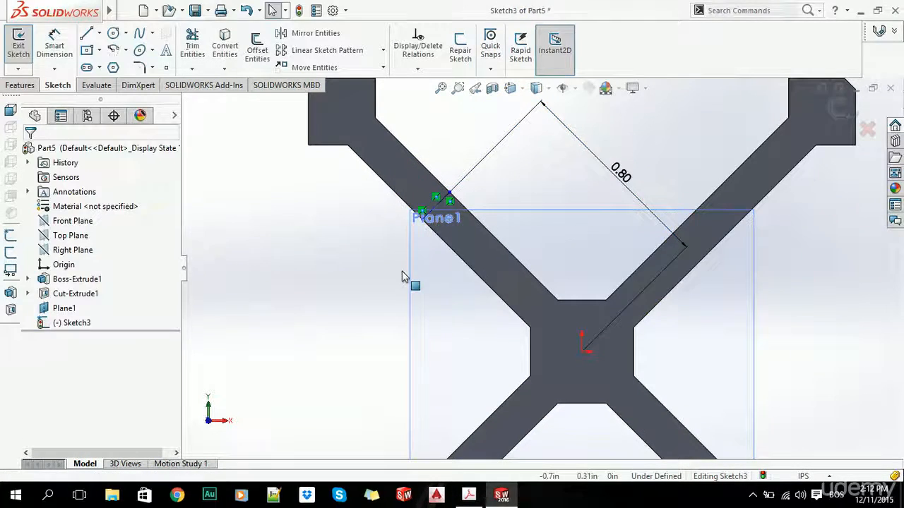
- Sketch a vertical line up from the arm's lower edge, continued by a slanted line about 0.1 in long to its upper edge
{"action": "key", "text": "alt+Tab"}
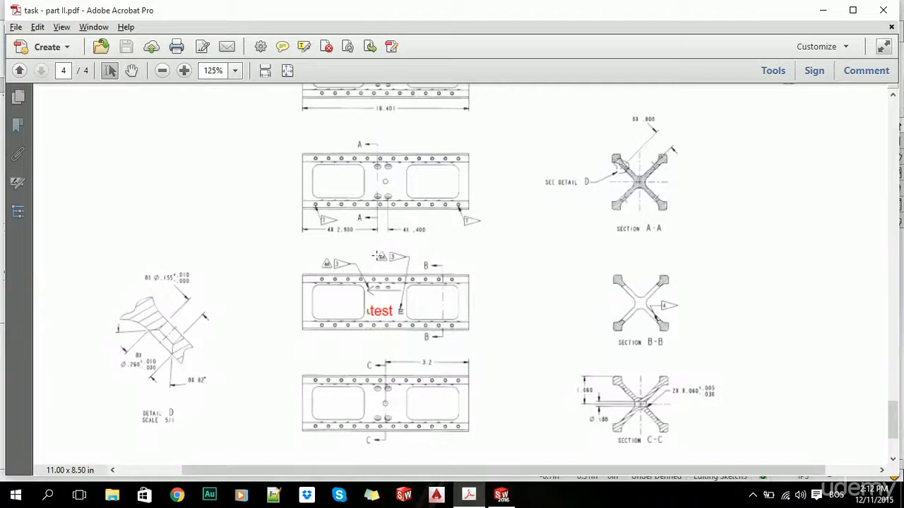
{"action": "key", "text": "alt+Tab"}
{"action": "left_click", "coordinate": [237, 185]}
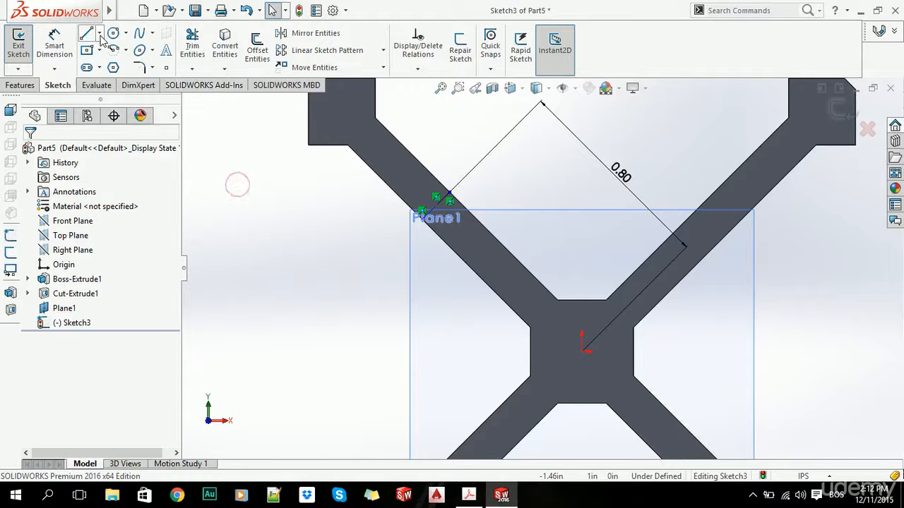
{"action": "left_click", "coordinate": [86, 33]}
{"action": "scroll", "coordinate": [500, 247], "scroll_direction": "down", "scroll_amount": 3}
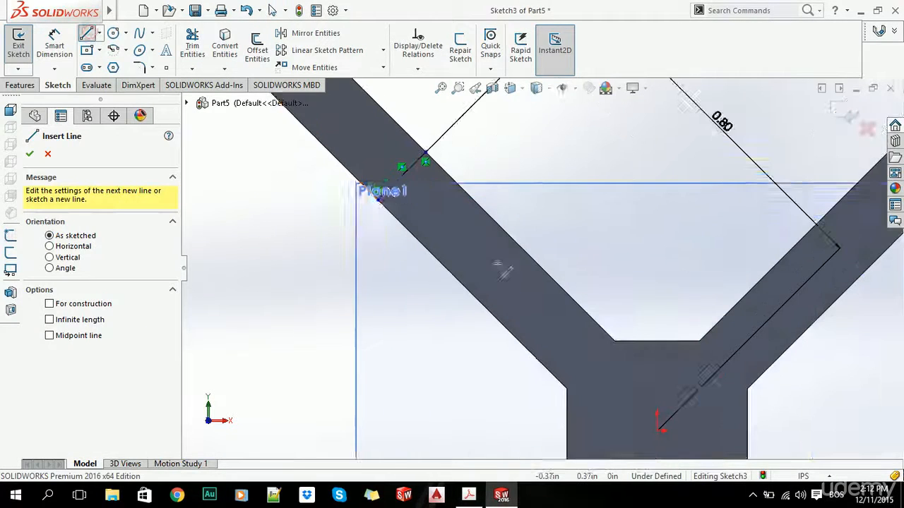
{"action": "left_click", "coordinate": [412, 233]}
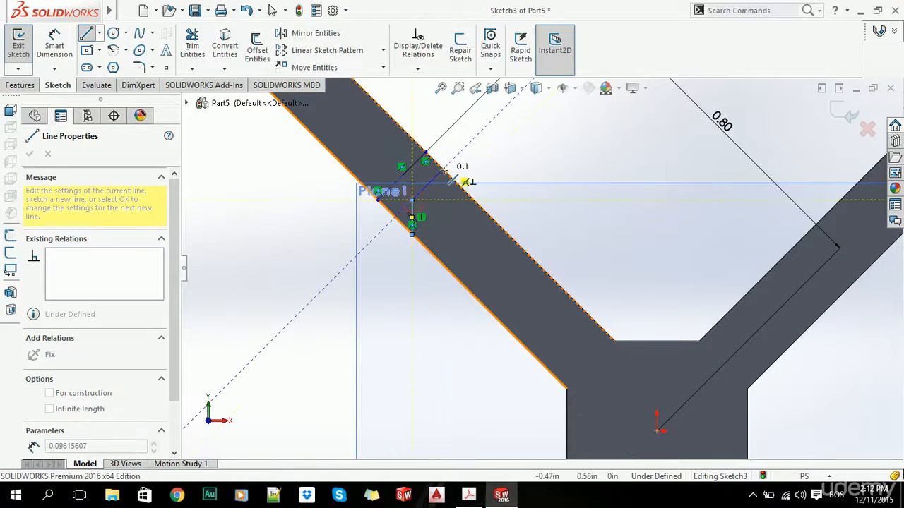
{"action": "left_click", "coordinate": [443, 170]}
{"action": "key", "text": "Escape"}
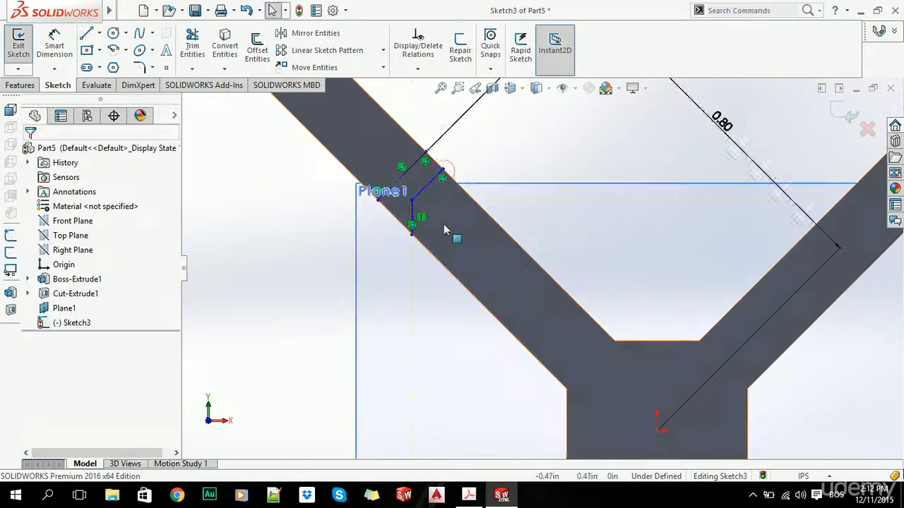
- Make the slanted profile line parallel to the construction centerline
{"action": "left_click", "coordinate": [424, 192]}
{"action": "scroll", "coordinate": [424, 195], "scroll_direction": "down", "scroll_amount": 2}
{"action": "left_click", "coordinate": [413, 175], "text": "ctrl"}
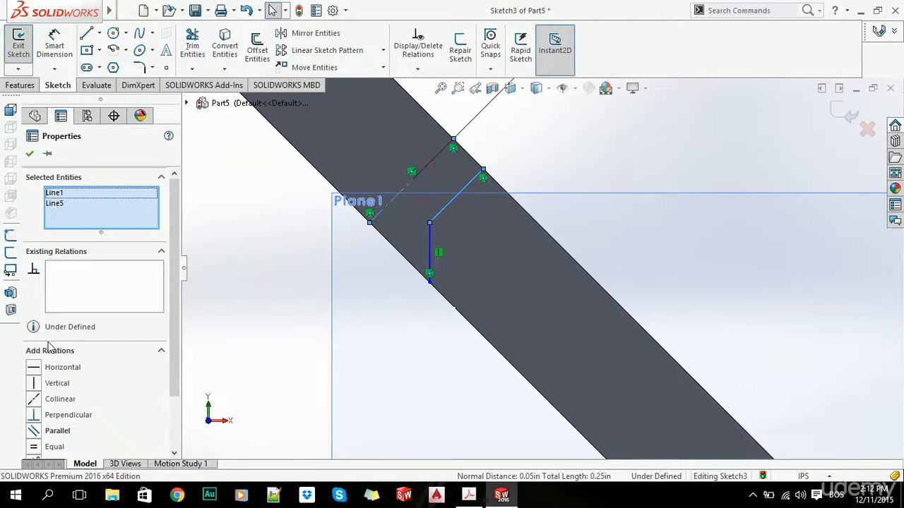
{"action": "left_click", "coordinate": [252, 267]}
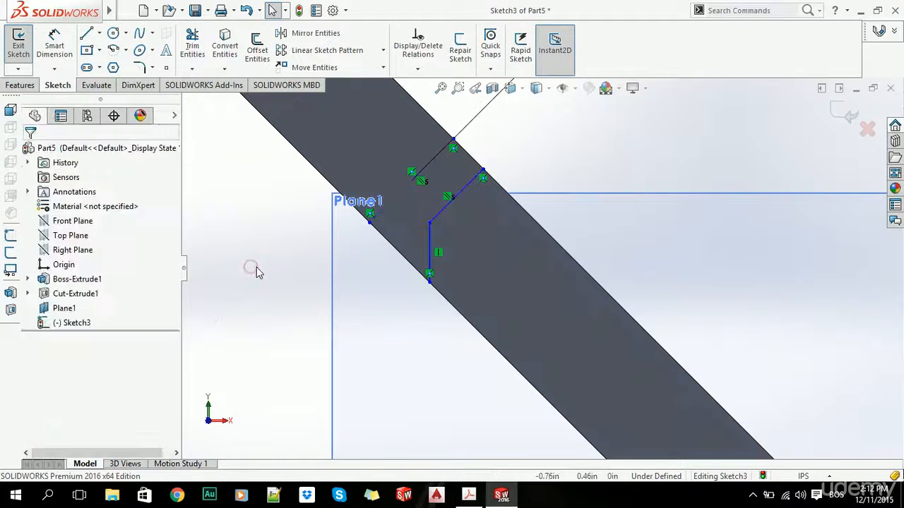
- Check the hole diameter in the PDF drawing and add a 0.155 in diameter dimension between the slanted line and the centerline
{"action": "key", "text": "alt+Tab"}
{"action": "key", "text": "alt+Tab"}
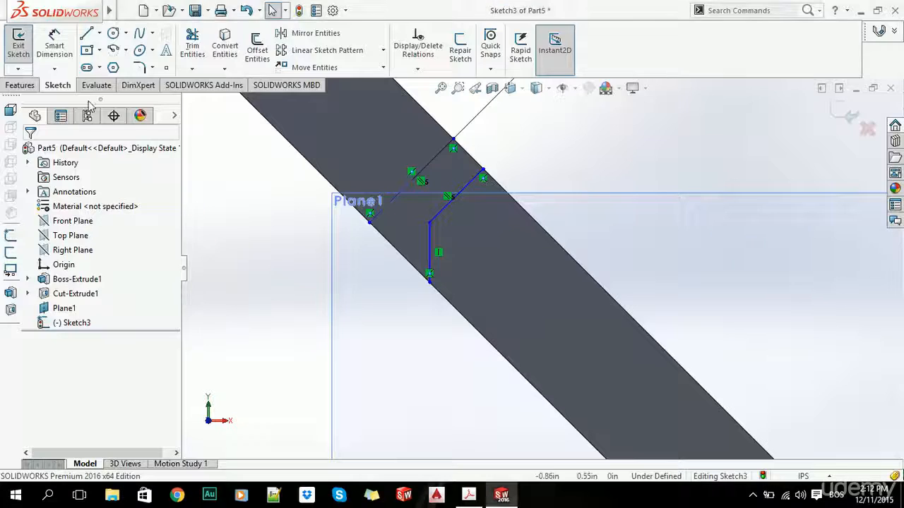
{"action": "left_click", "coordinate": [56, 52]}
{"action": "left_click", "coordinate": [473, 180]}
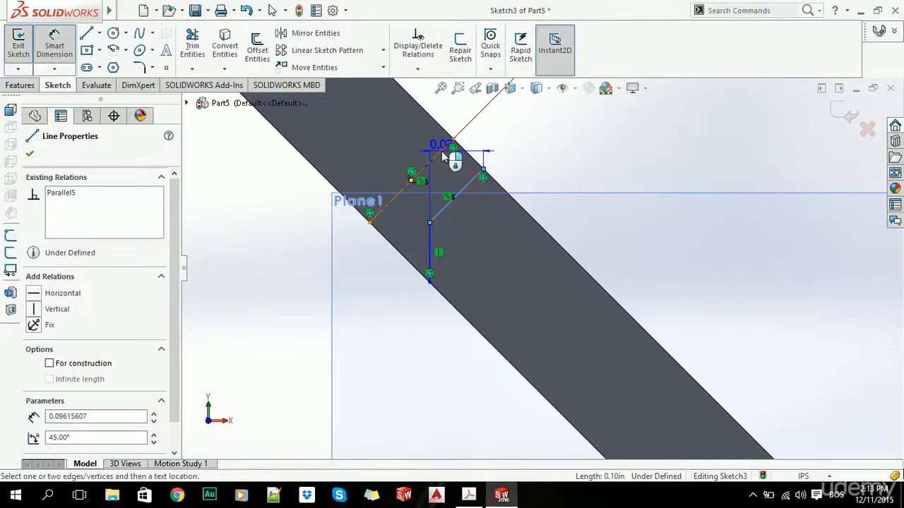
{"action": "scroll", "coordinate": [541, 268], "scroll_direction": "up", "scroll_amount": 3}
{"action": "left_click", "coordinate": [494, 125]}
{"action": "type", "text": "0.155"}
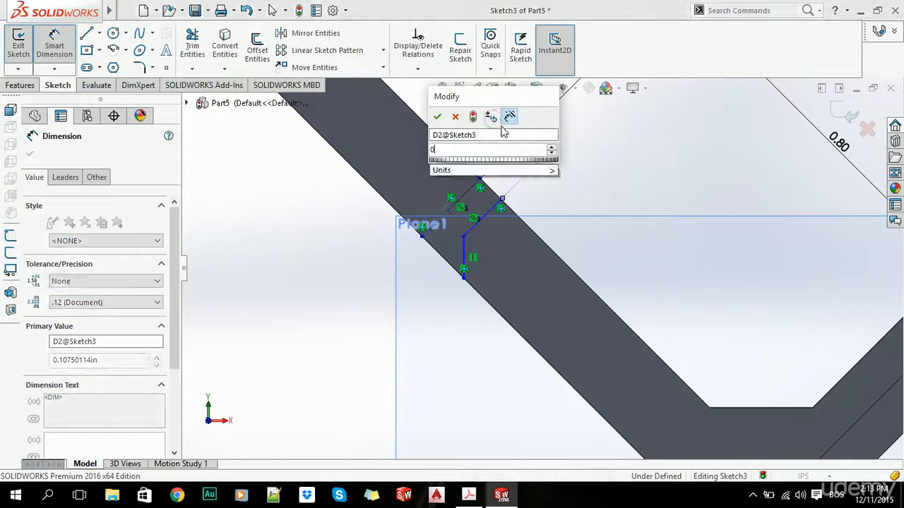
{"action": "key", "text": "Return"}
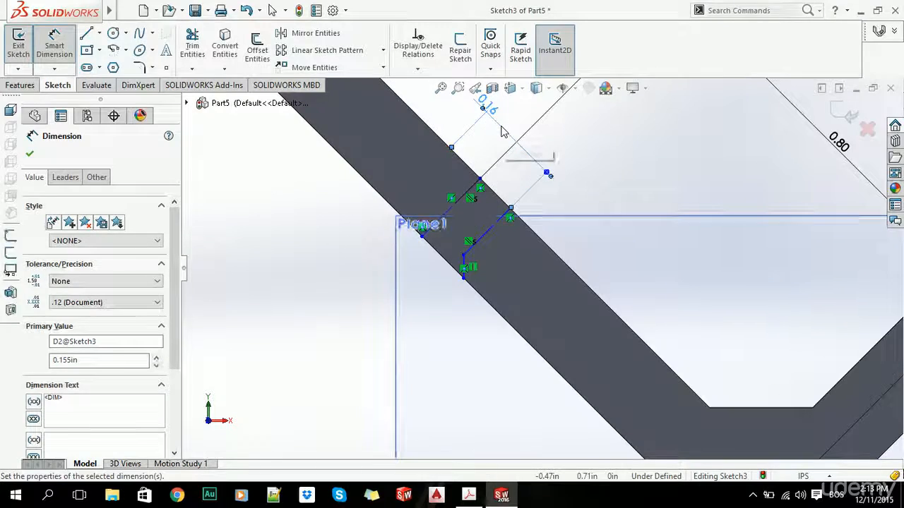
- Check the countersink in the PDF drawing and dimension the lower endpoints of the profile and centerline 0.26/2 in apart
{"action": "key", "text": "alt+Tab"}
{"action": "key", "text": "alt+Tab"}
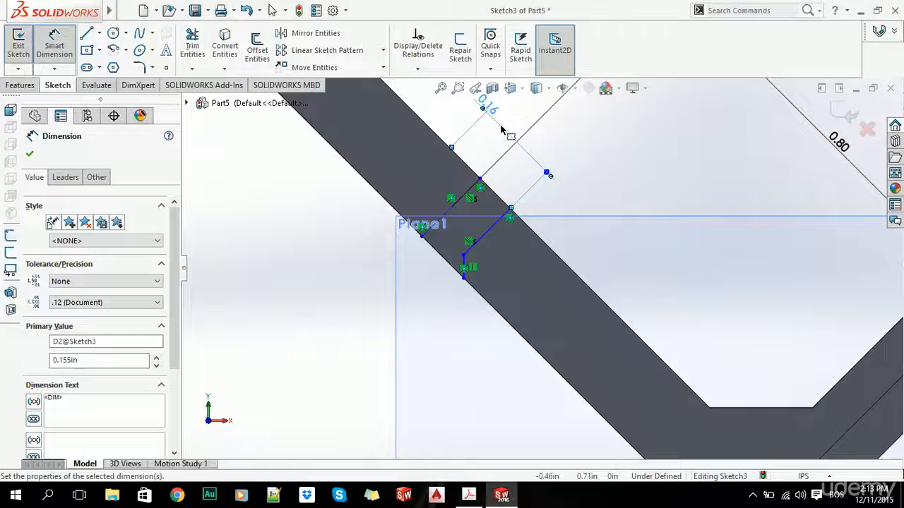
{"action": "left_click", "coordinate": [464, 278]}
{"action": "left_click", "coordinate": [422, 235]}
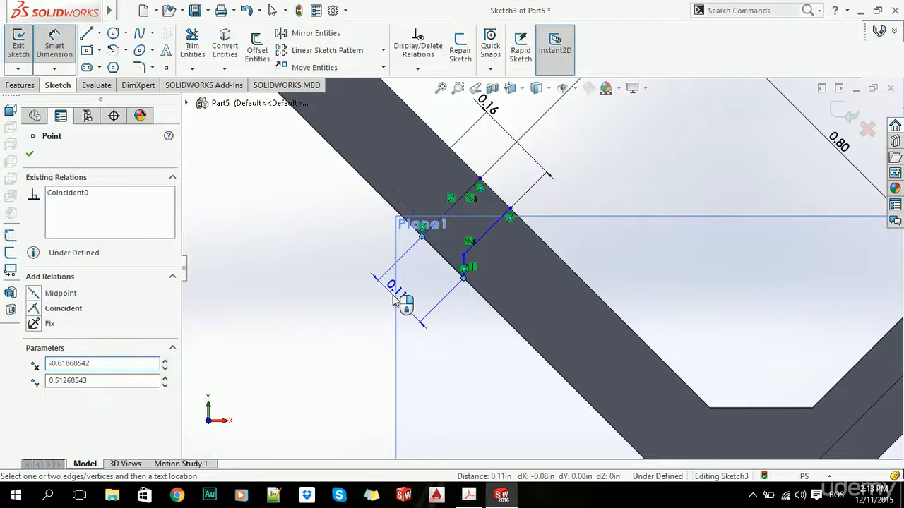
{"action": "left_click", "coordinate": [422, 277]}
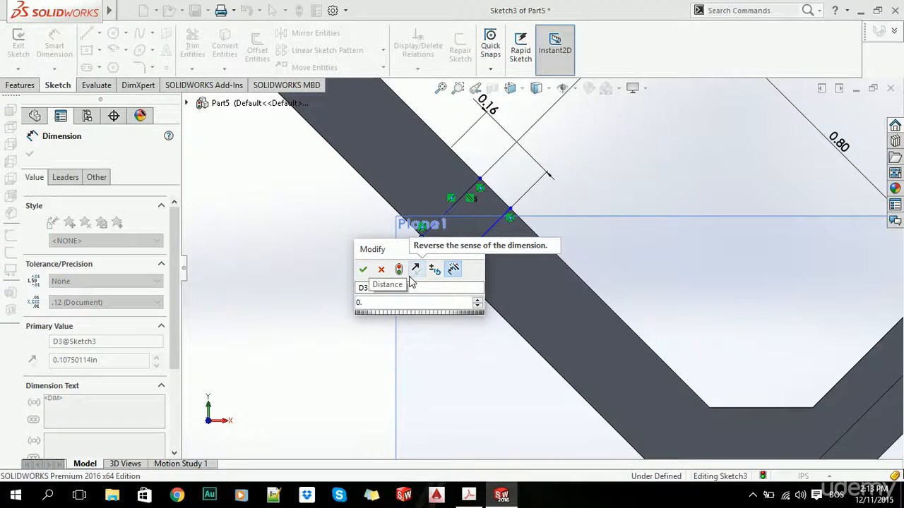
{"action": "type", "text": "0.26/2"}
{"action": "key", "text": "Return"}
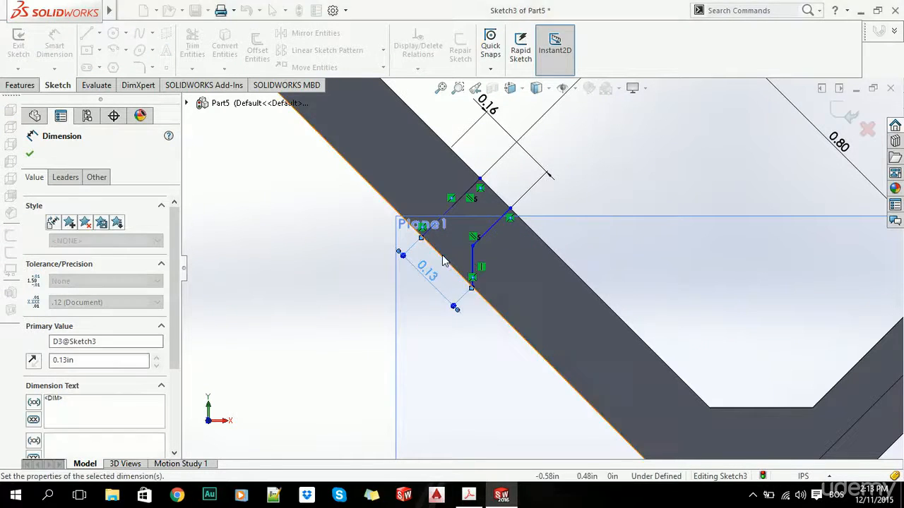
{"action": "key", "text": "Escape"}
- Test the profile's freedom by moving its corner point, and make the centerline perpendicular to the arm's lower edge
{"action": "scroll", "coordinate": [482, 268], "scroll_direction": "down", "scroll_amount": 2}
{"action": "left_click", "coordinate": [468, 211]}
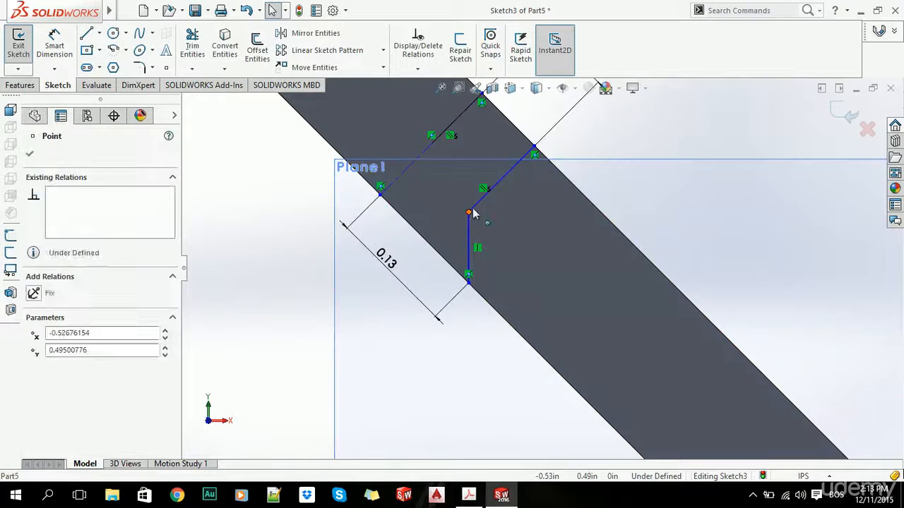
{"action": "mouse_move", "coordinate": [468, 210]}
{"action": "left_mouse_down"}
{"action": "mouse_move", "coordinate": [490, 195]}
{"action": "mouse_move", "coordinate": [464, 206]}
{"action": "left_mouse_up"}
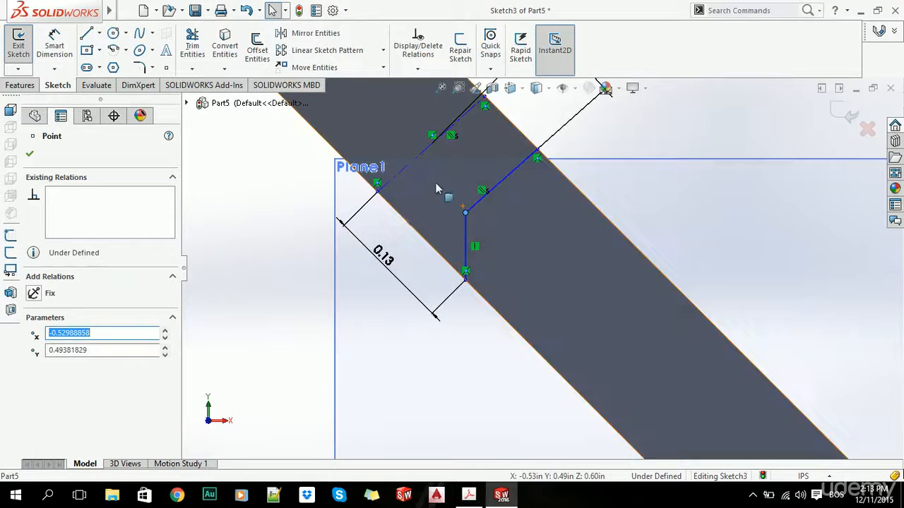
{"action": "left_click", "coordinate": [407, 167]}
{"action": "left_click", "coordinate": [399, 213], "text": "ctrl"}
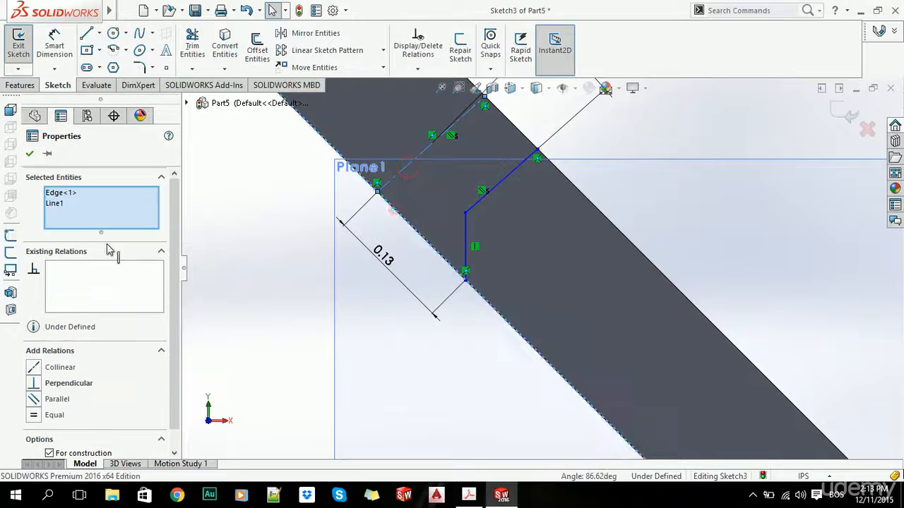
{"action": "left_click", "coordinate": [34, 385]}
{"action": "left_click", "coordinate": [288, 244]}
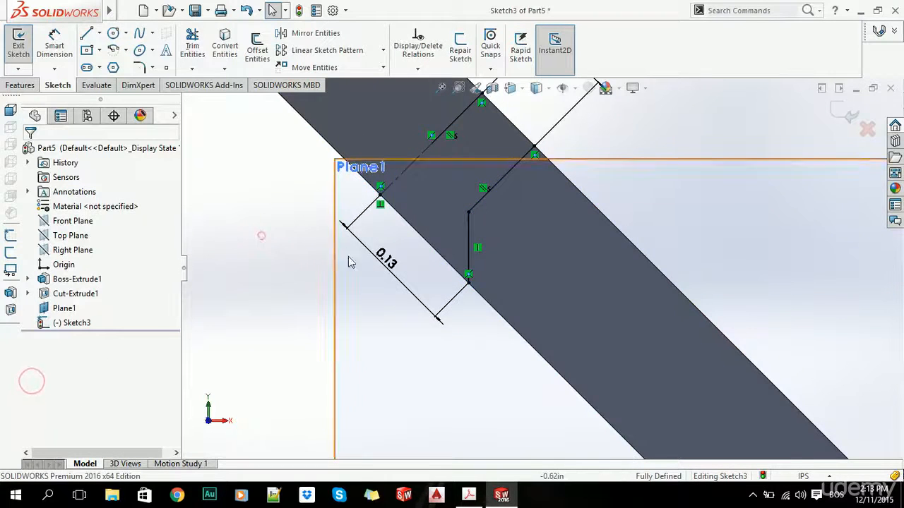
- Draw lines along the arm's upper and lower edges connecting the profile's endpoints to the centerline
{"action": "scroll", "coordinate": [569, 296], "scroll_direction": "up", "scroll_amount": 3}
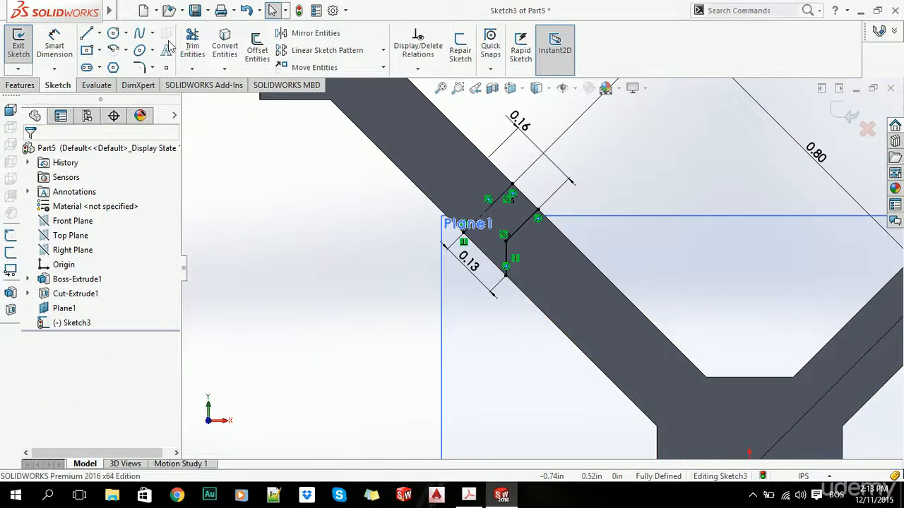
{"action": "left_click", "coordinate": [82, 34]}
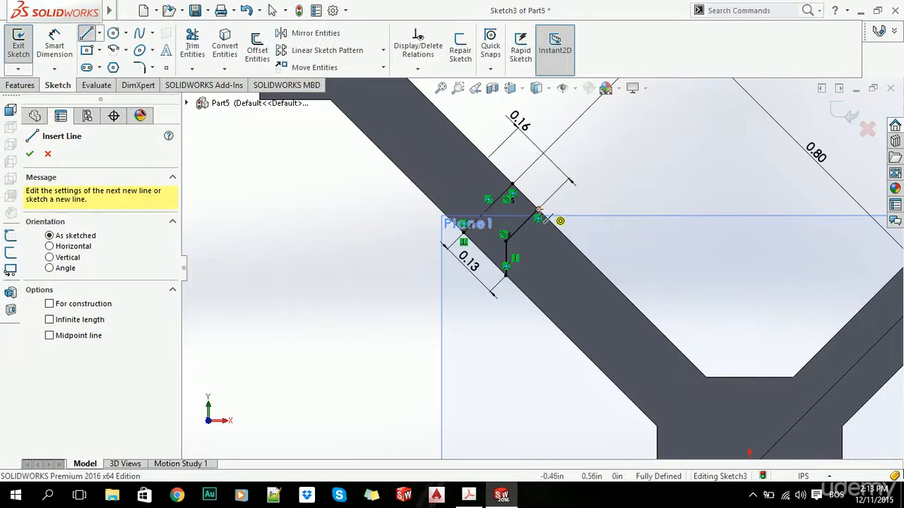
{"action": "left_click", "coordinate": [538, 209]}
{"action": "left_click", "coordinate": [513, 183]}
{"action": "key", "text": "Escape"}
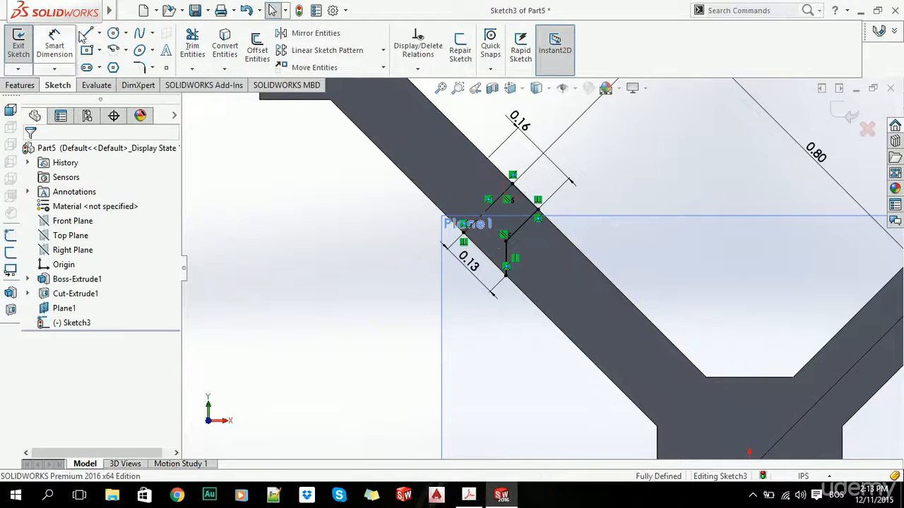
{"action": "left_click", "coordinate": [83, 34]}
{"action": "left_click", "coordinate": [506, 270]}
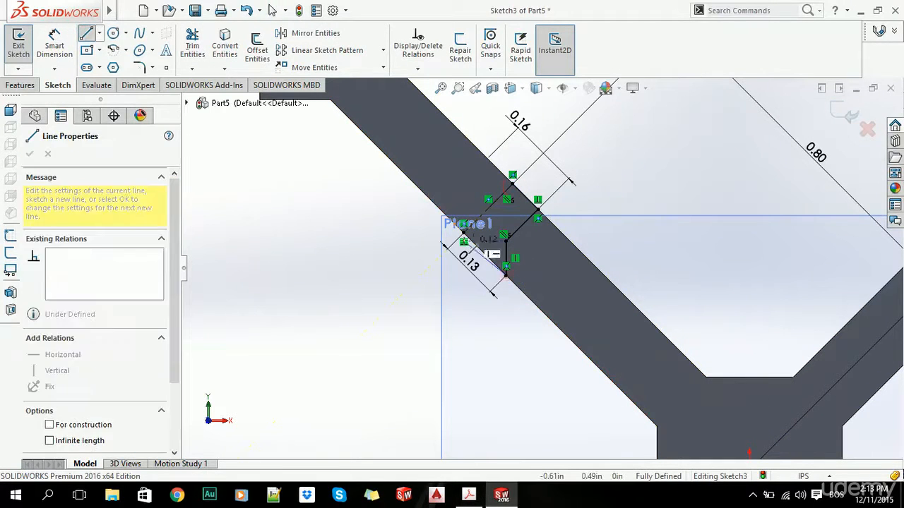
{"action": "key", "text": "Escape"}
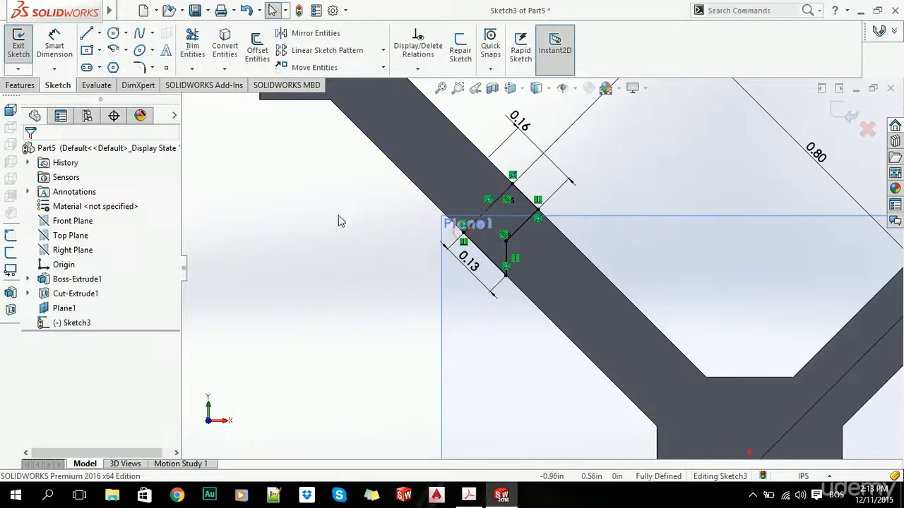
- Revolve-cut the profile 360 degrees about the centerline, letting the open sketch be closed automatically
{"action": "left_click", "coordinate": [25, 84]}
{"action": "left_click", "coordinate": [263, 61]}
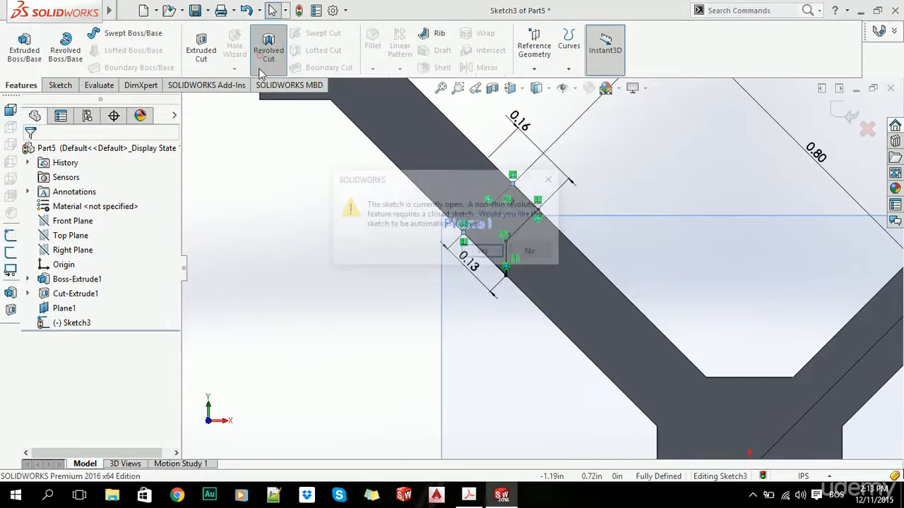
{"action": "left_click", "coordinate": [485, 252]}
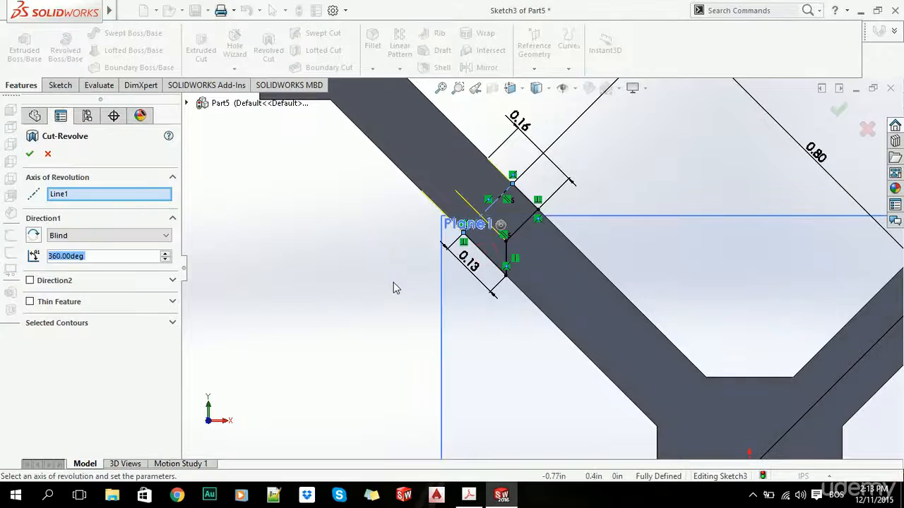
{"action": "mouse_move", "coordinate": [452, 233]}
{"action": "middle_mouse_down"}
{"action": "mouse_move", "coordinate": [444, 260]}
{"action": "mouse_move", "coordinate": [590, 172]}
{"action": "middle_mouse_up"}
{"action": "scroll", "coordinate": [518, 155], "scroll_direction": "down", "scroll_amount": 3}
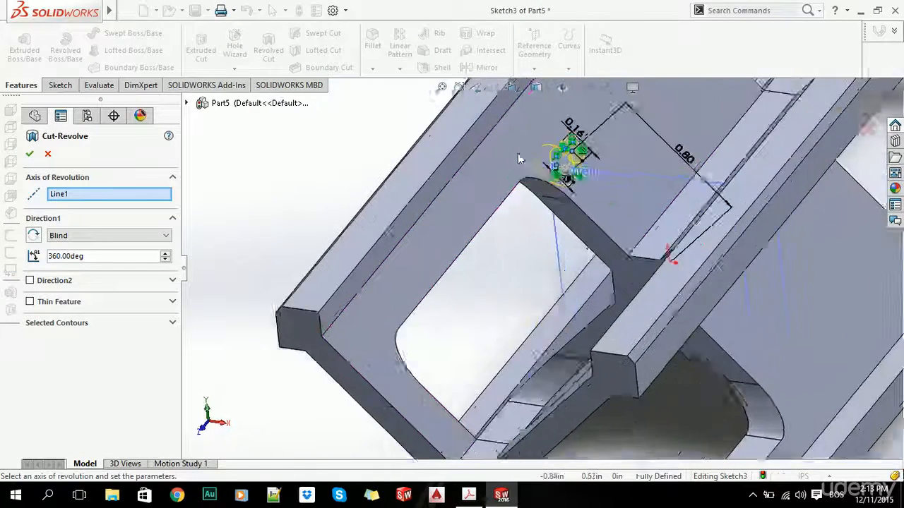
{"action": "left_click", "coordinate": [30, 156]}
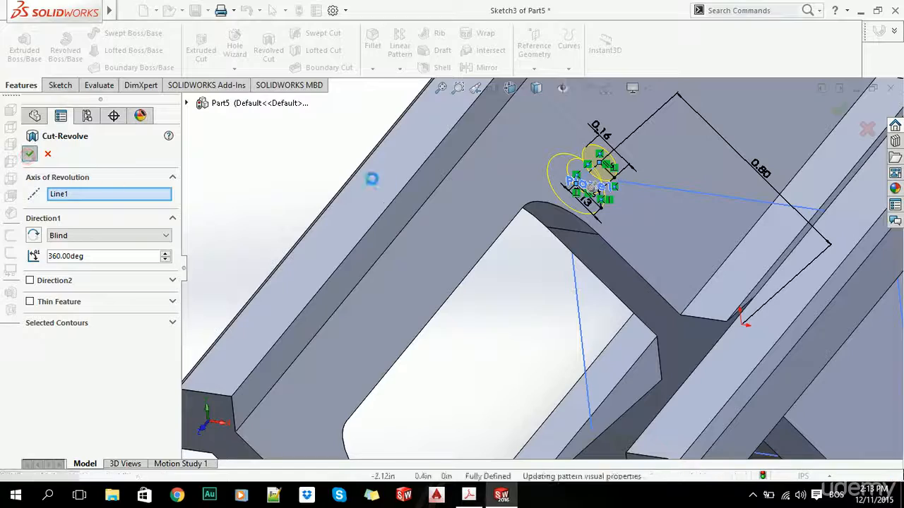
{"action": "left_click", "coordinate": [298, 170]}
- Inspect the new countersunk hole on the bracket and check the central web's hole layout in the PDF drawing
{"action": "scroll", "coordinate": [640, 254], "scroll_direction": "up", "scroll_amount": 6}
{"action": "middle_click_drag", "start_coordinate": [640, 254], "coordinate": [612, 205]}
{"action": "key", "text": "alt+Tab"}
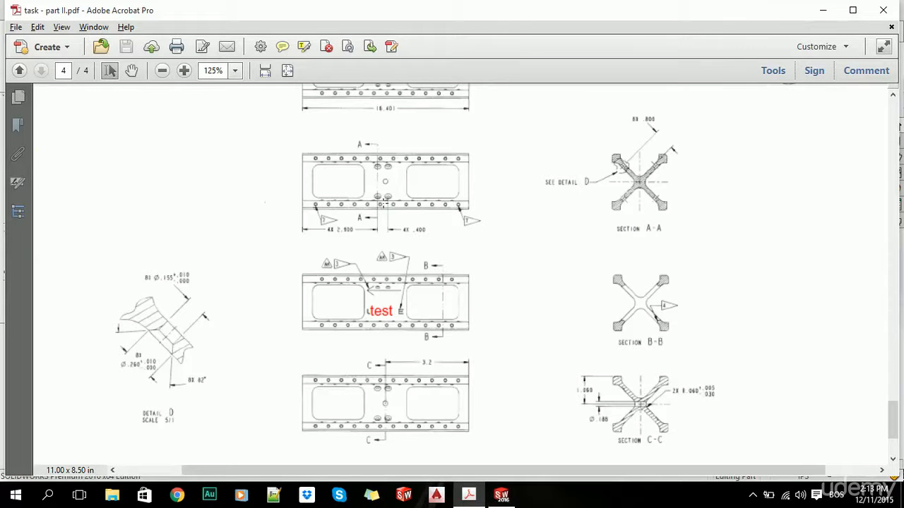
{"action": "key", "text": "alt+Tab"}
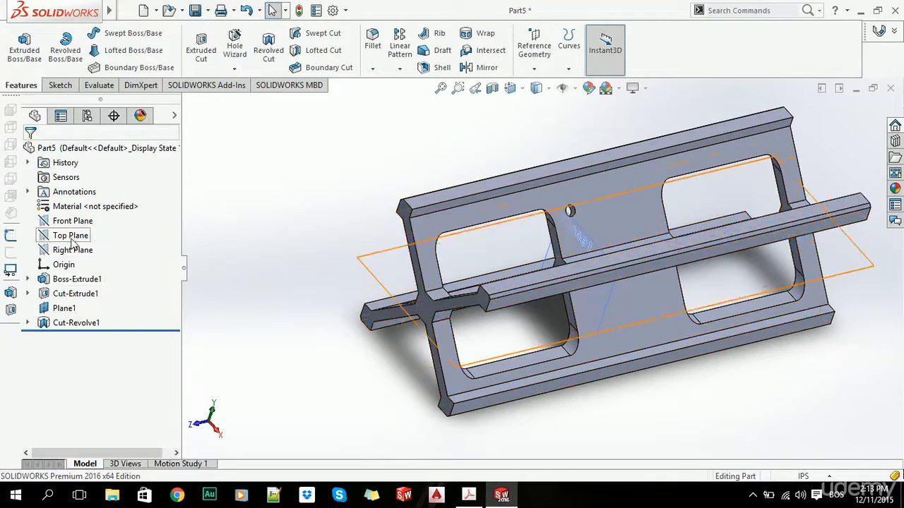
- Mirror the countersunk hole cut in the central web about the Front Plane
{"action": "left_click", "coordinate": [60, 322]}
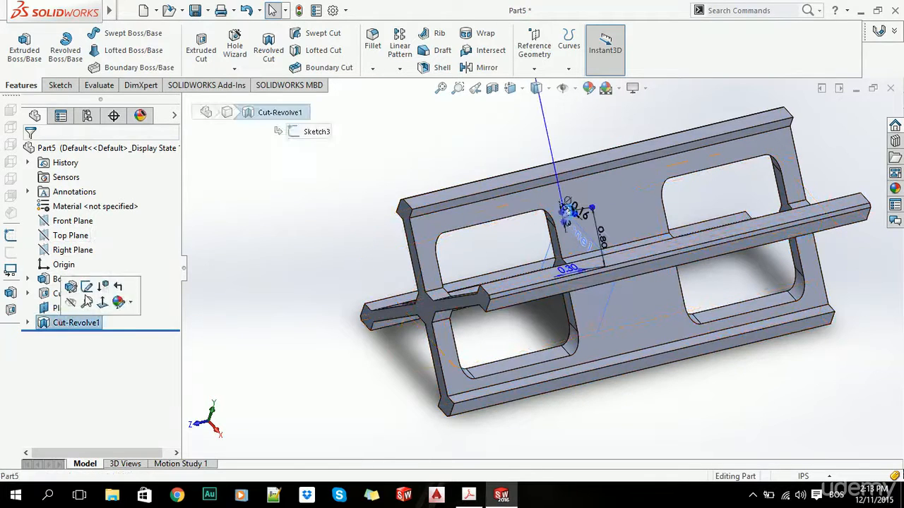
{"action": "left_click", "coordinate": [482, 68]}
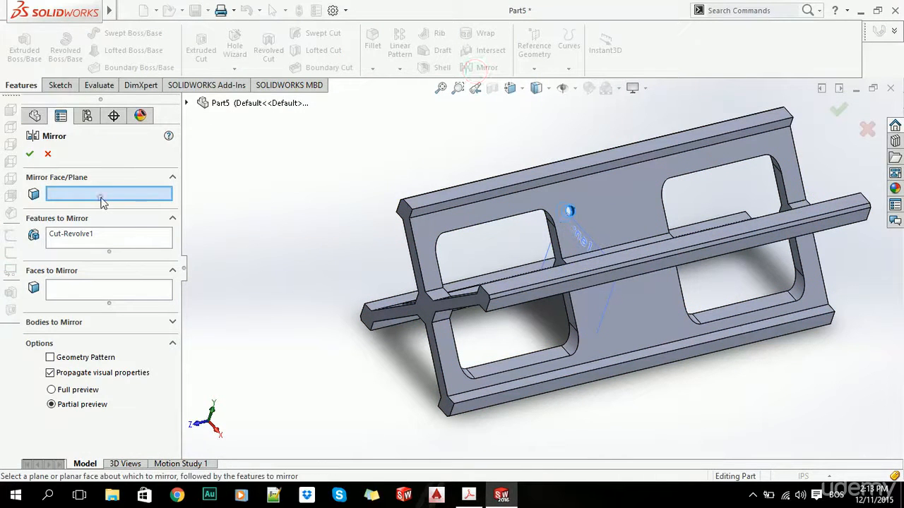
{"action": "left_click", "coordinate": [188, 104]}
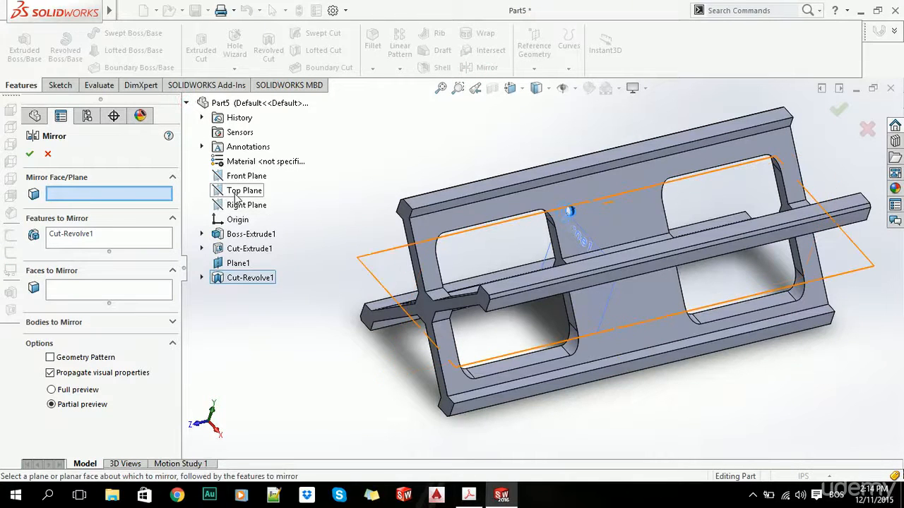
{"action": "left_click", "coordinate": [236, 178]}
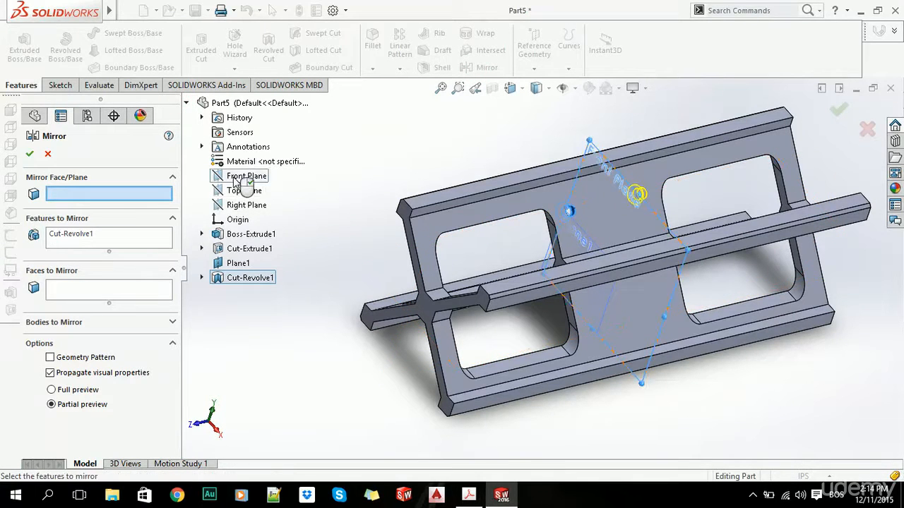
{"action": "left_click", "coordinate": [31, 154]}
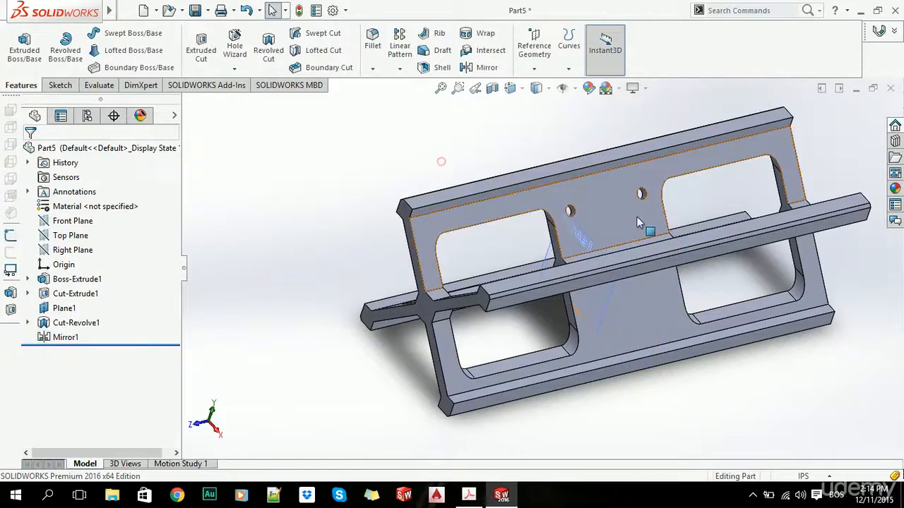
- Mirror the original countersunk hole and its first mirrored copy about the Right Plane
{"action": "middle_click_drag", "start_coordinate": [636, 216], "coordinate": [667, 200]}
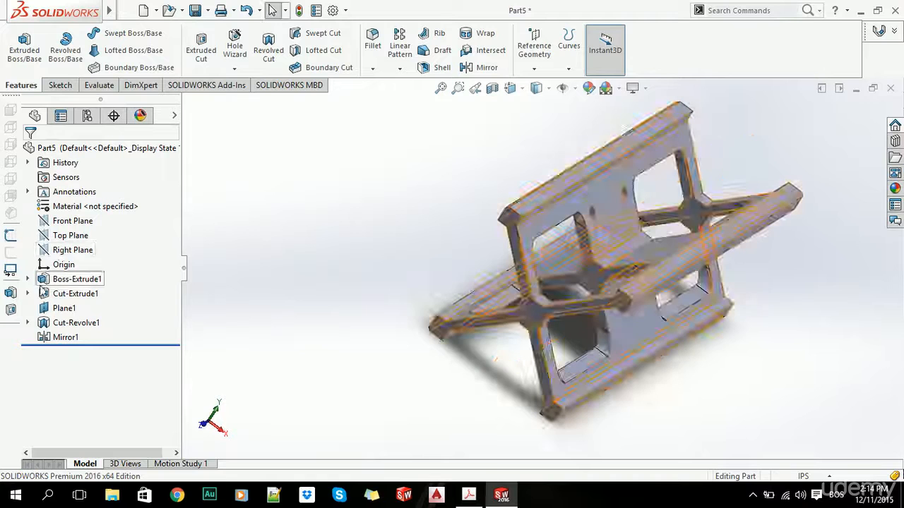
{"action": "left_click", "coordinate": [62, 251]}
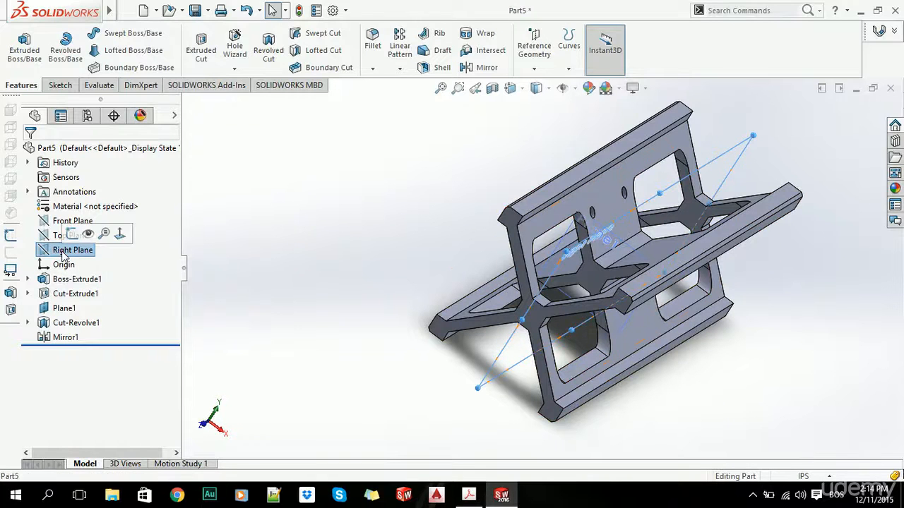
{"action": "left_click", "coordinate": [483, 67]}
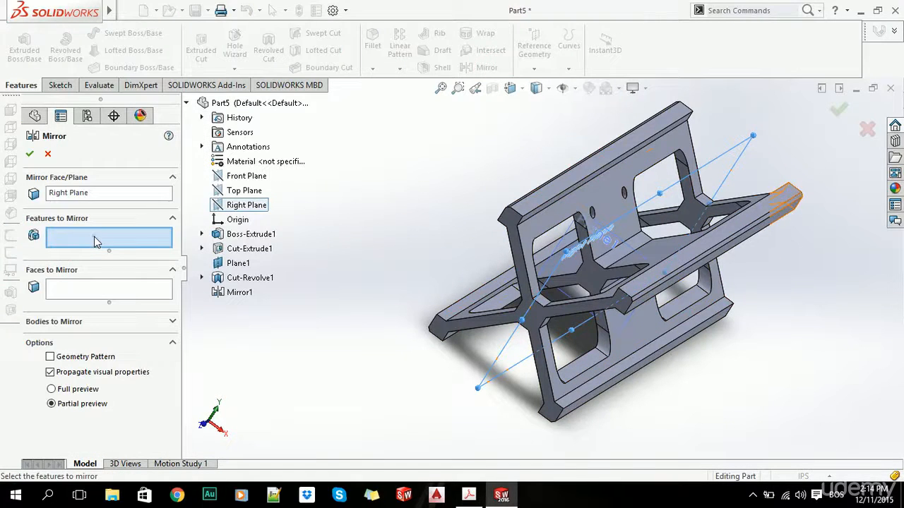
{"action": "left_click", "coordinate": [250, 280]}
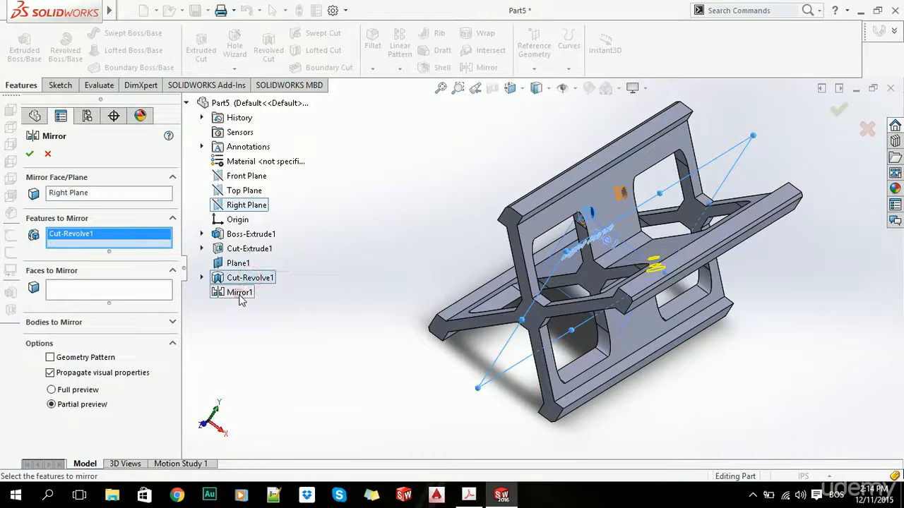
{"action": "left_click", "coordinate": [240, 292]}
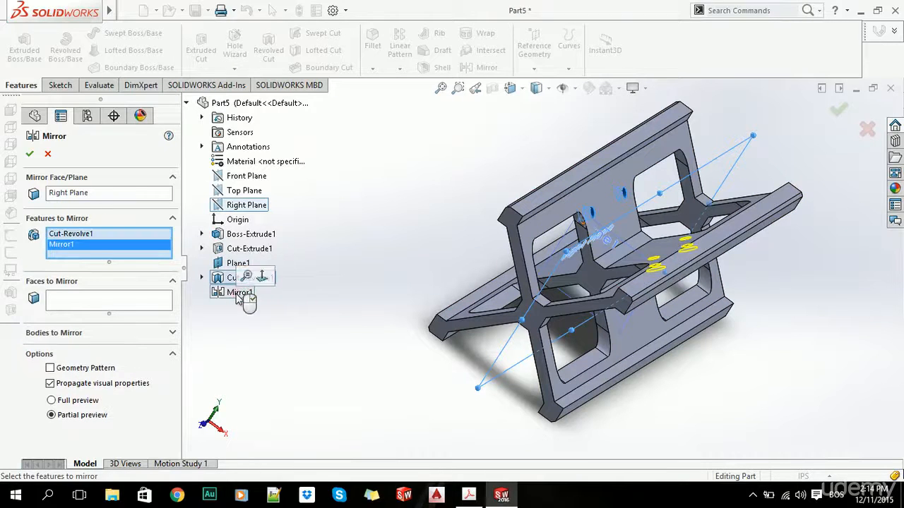
{"action": "left_click", "coordinate": [29, 161]}
{"action": "left_click", "coordinate": [362, 336]}
- Mirror the original countersunk hole and both existing mirror features about the Top Plane
{"action": "middle_click_drag", "start_coordinate": [363, 335], "coordinate": [577, 205]}
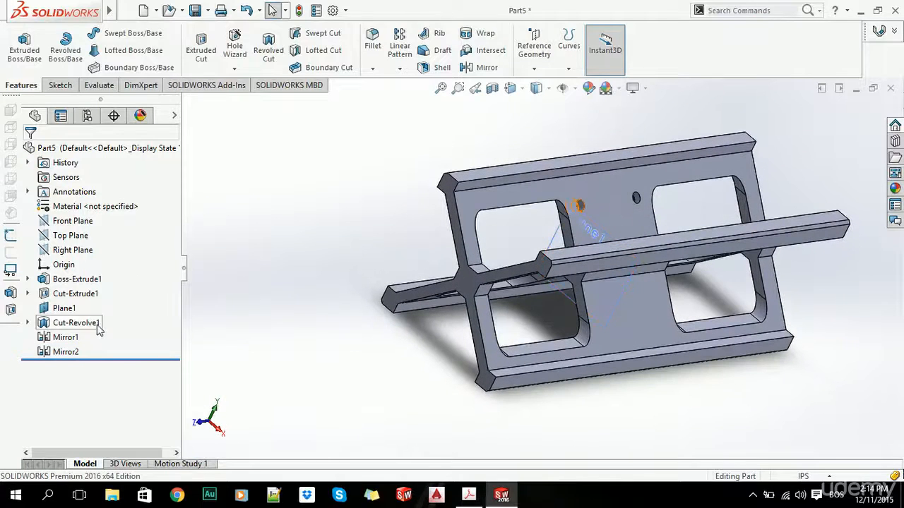
{"action": "left_click", "coordinate": [64, 237]}
{"action": "left_click", "coordinate": [480, 67]}
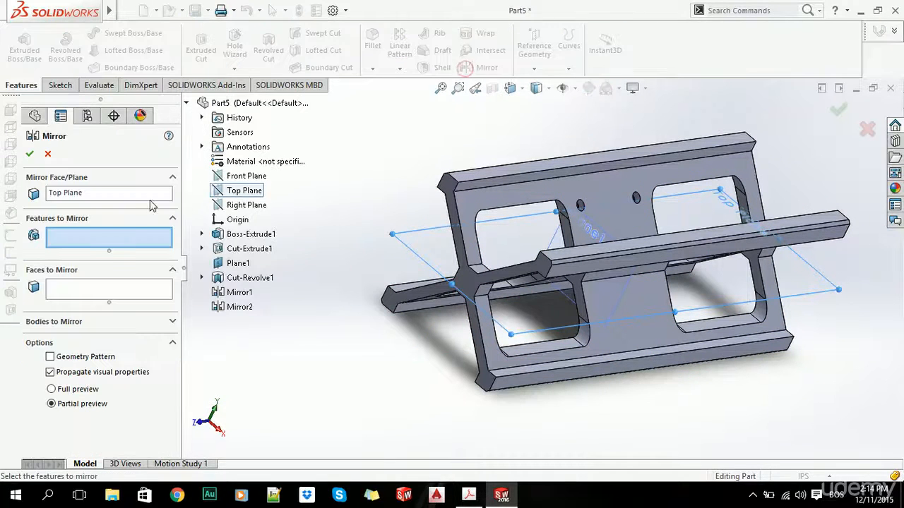
{"action": "left_click", "coordinate": [240, 278]}
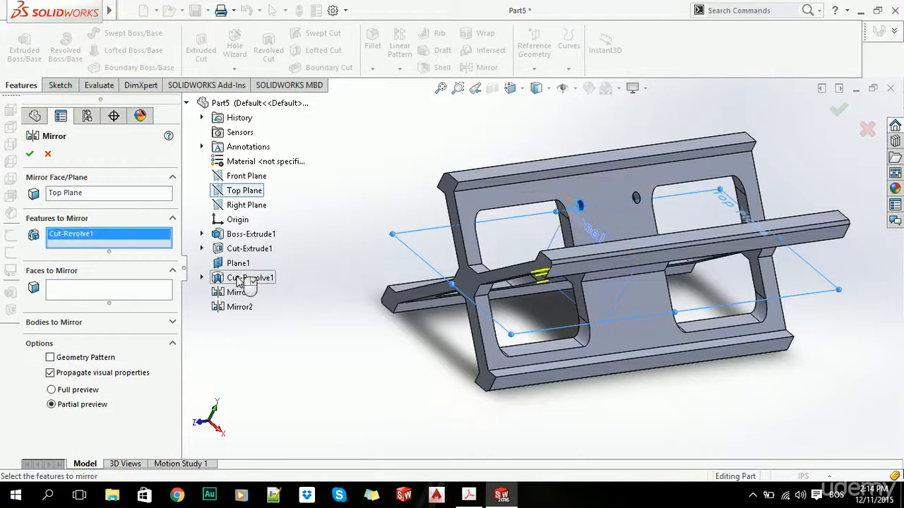
{"action": "left_click", "coordinate": [239, 294]}
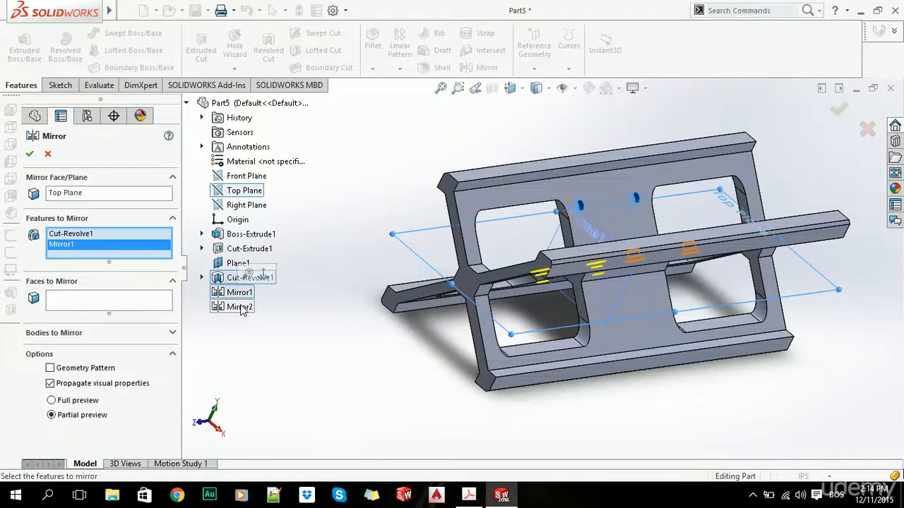
{"action": "left_click", "coordinate": [240, 307]}
{"action": "left_click", "coordinate": [30, 154]}
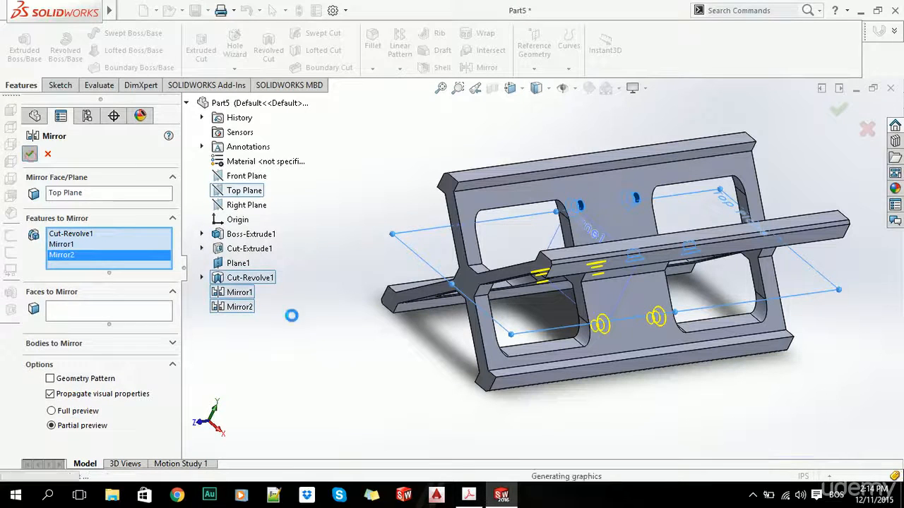
- Check the mirrored holes in the front and left views, and hide the reference plane Plane1
{"action": "key", "text": "ctrl+1"}
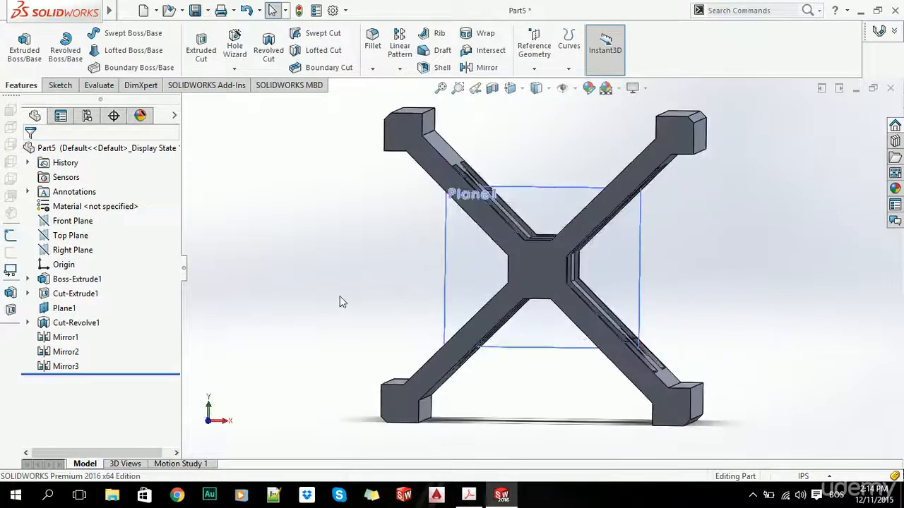
{"action": "key", "text": "ctrl+3"}
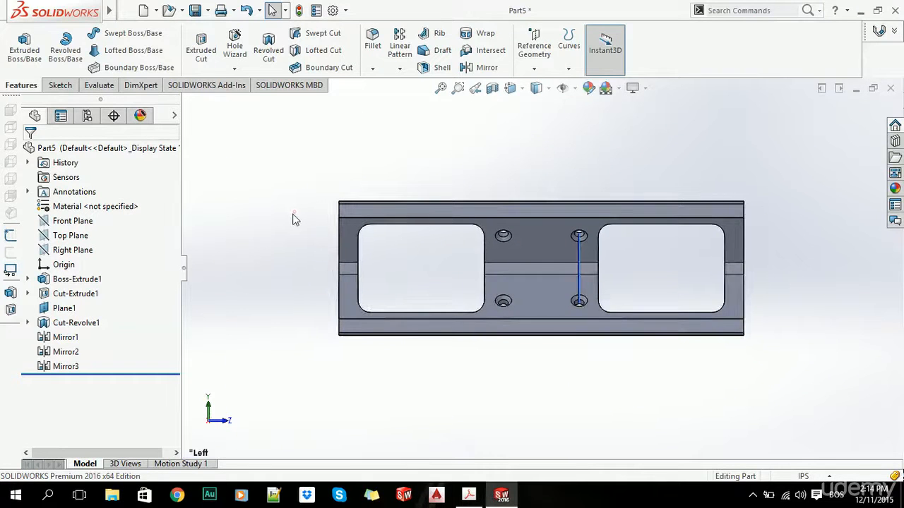
{"action": "left_click", "coordinate": [63, 308]}
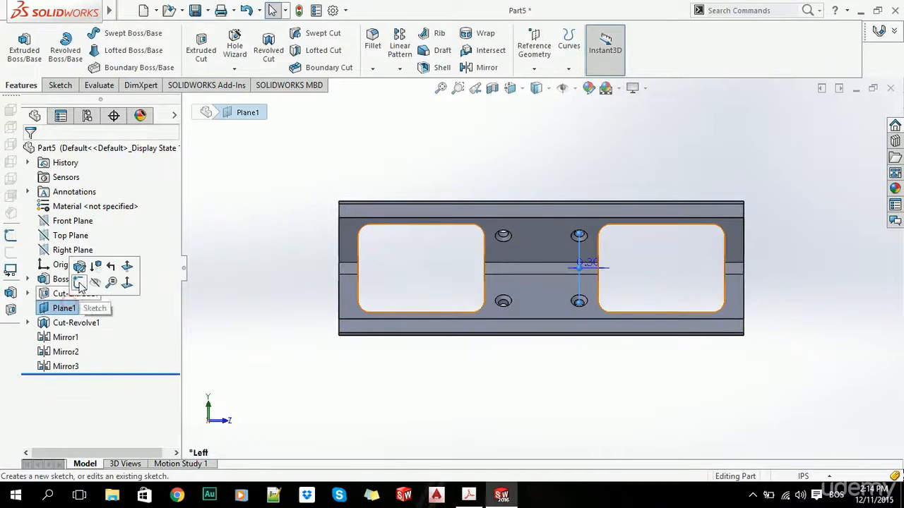
{"action": "left_click", "coordinate": [96, 284]}
{"action": "middle_click_drag", "start_coordinate": [514, 214], "coordinate": [269, 207]}
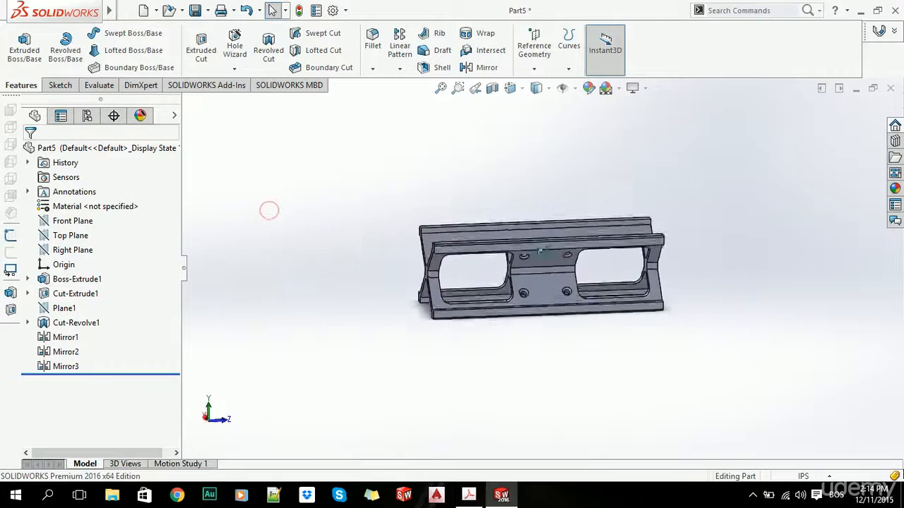
- Consult section C-C in the PDF, and sketch an origin-centred circle about 0.21 in in diameter on the web's narrow central face
{"action": "key", "text": "alt+Tab"}
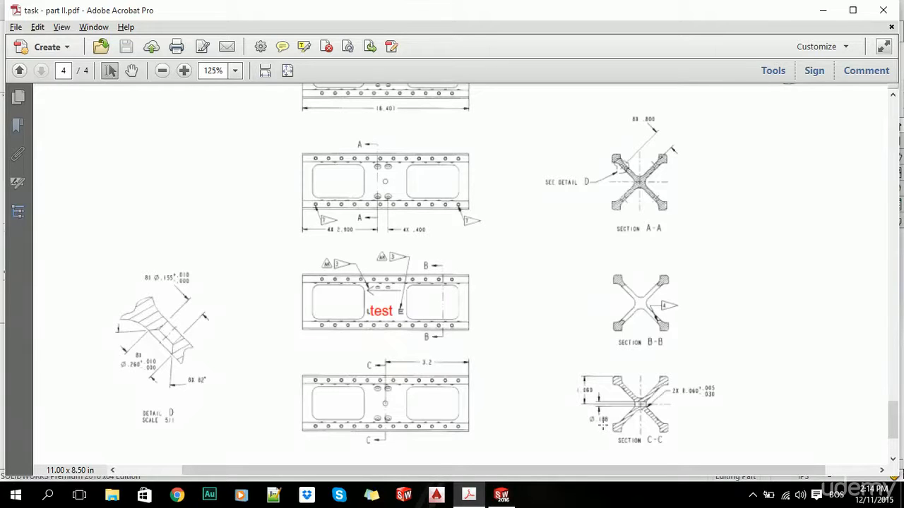
{"action": "key", "text": "alt+Tab"}
{"action": "middle_click_drag", "start_coordinate": [556, 321], "coordinate": [528, 254]}
{"action": "left_click", "coordinate": [60, 84]}
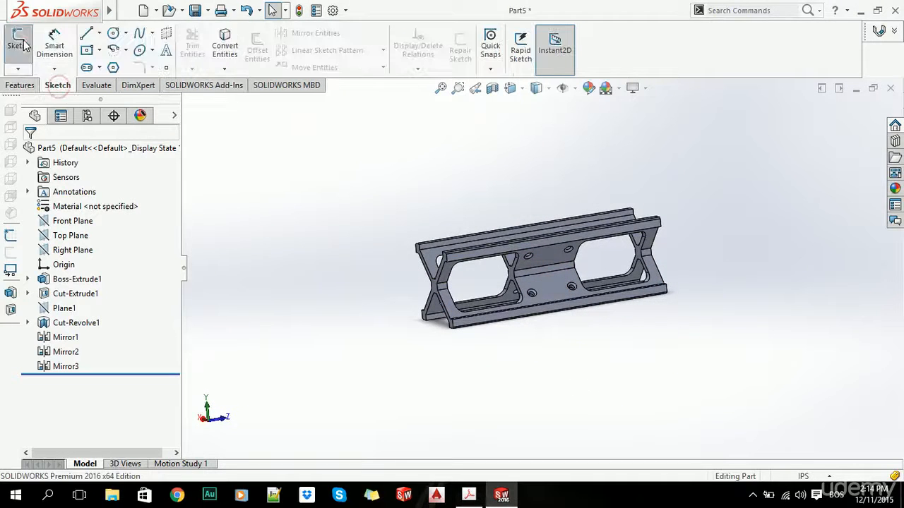
{"action": "left_click", "coordinate": [18, 42]}
{"action": "scroll", "coordinate": [537, 291], "scroll_direction": "down", "scroll_amount": 5}
{"action": "left_click", "coordinate": [601, 251]}
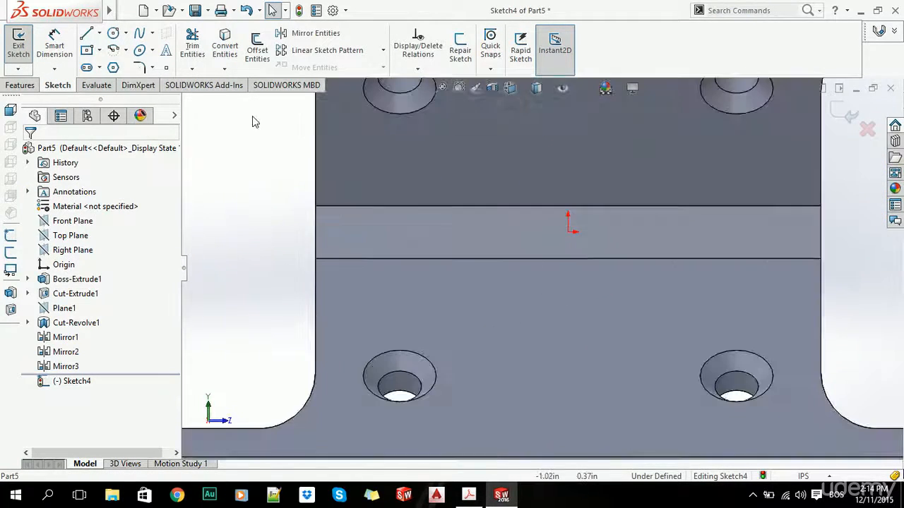
{"action": "left_click", "coordinate": [113, 34]}
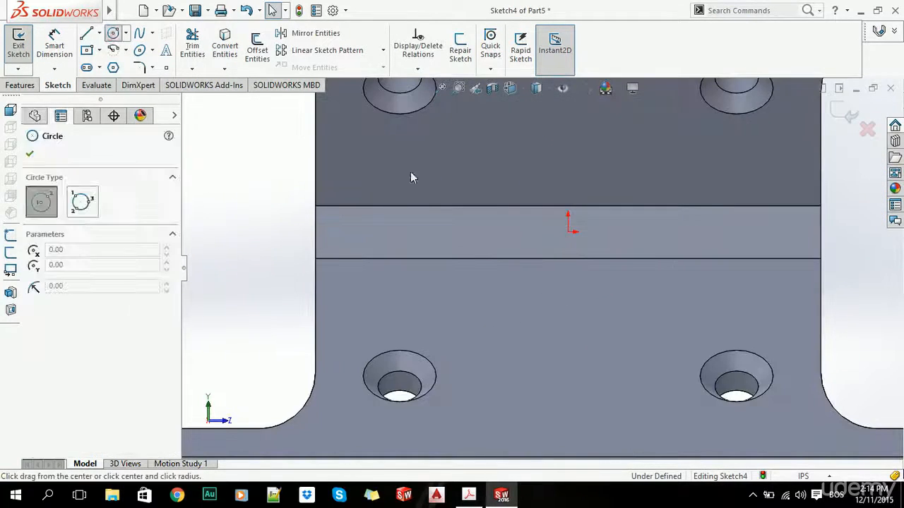
{"action": "left_click", "coordinate": [568, 231]}
{"action": "left_click", "coordinate": [597, 241]}
- Dimension the circle's diameter as 0.188 in
{"action": "right_click", "coordinate": [598, 280]}
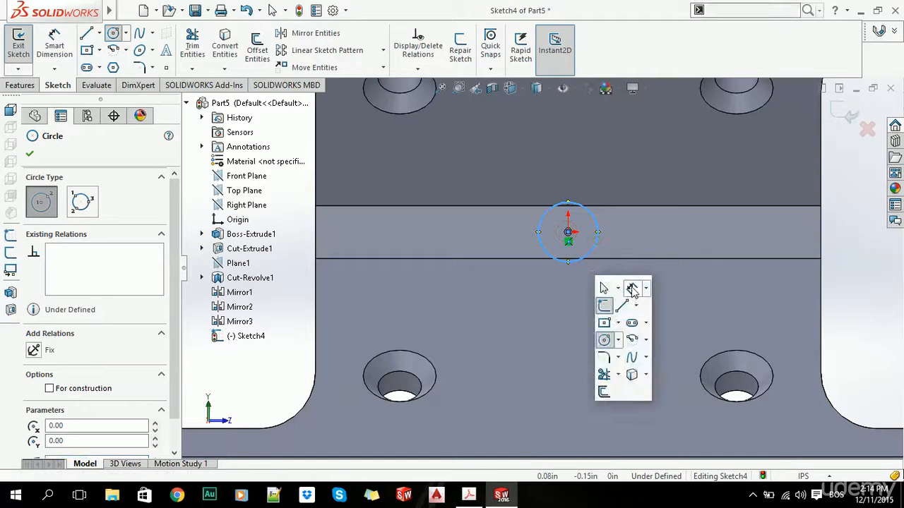
{"action": "left_click", "coordinate": [631, 289]}
{"action": "left_click", "coordinate": [608, 238]}
{"action": "left_click", "coordinate": [667, 240]}
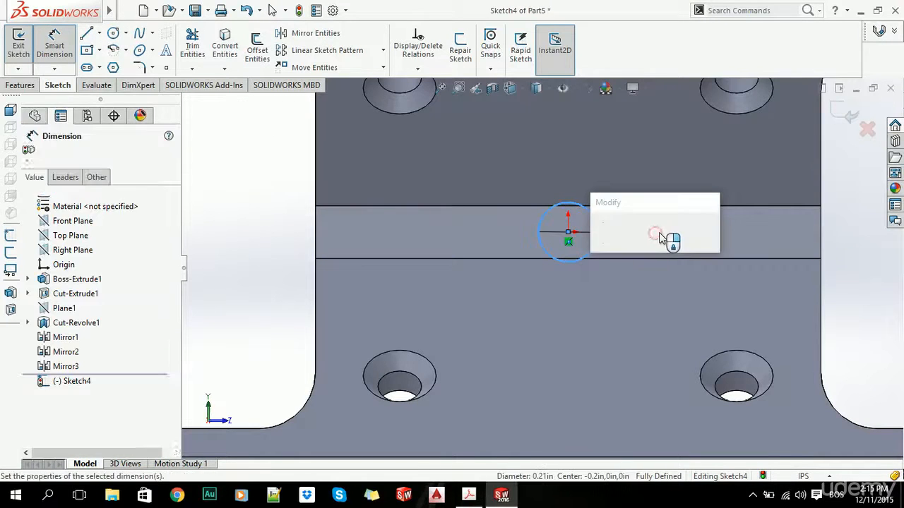
{"action": "type", "text": "0.19"}
{"action": "key", "text": "Return"}
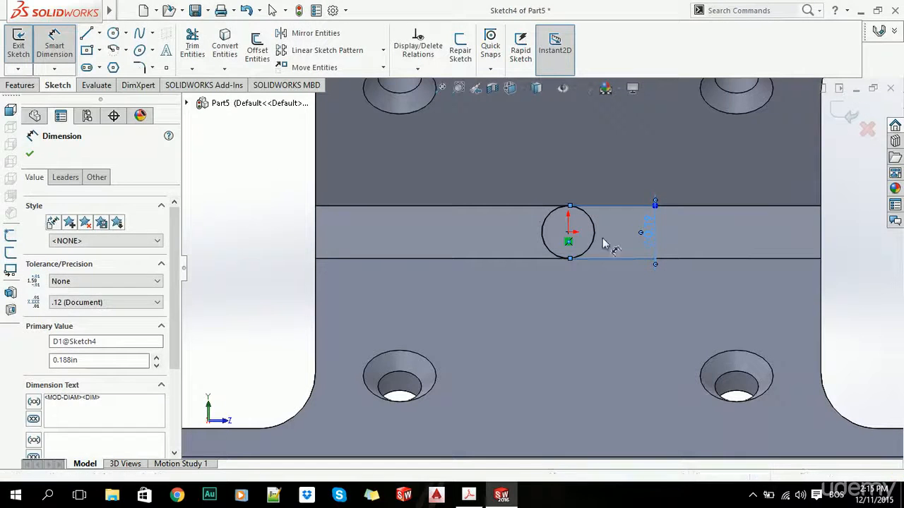
{"action": "key", "text": "Escape"}
- Extrude-cut the circle through the bracket's central core with the Up To Next end condition
{"action": "left_click", "coordinate": [20, 86]}
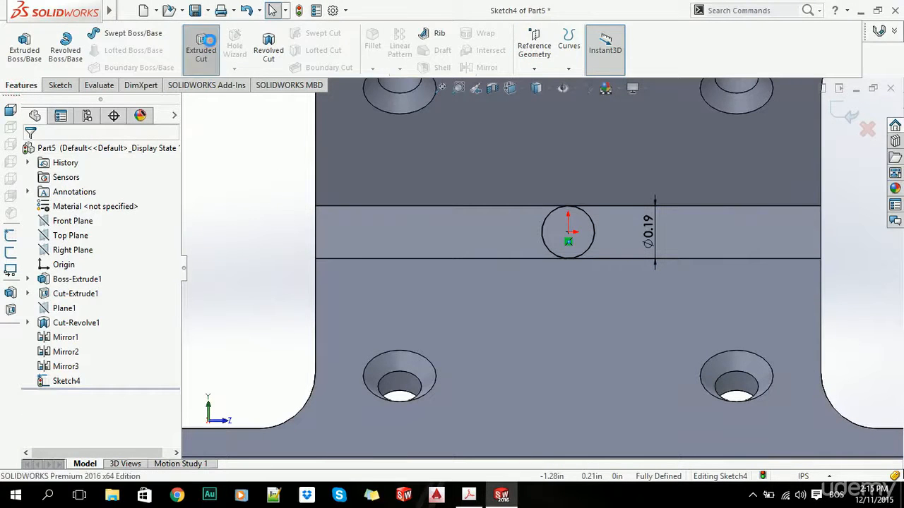
{"action": "left_click", "coordinate": [201, 47]}
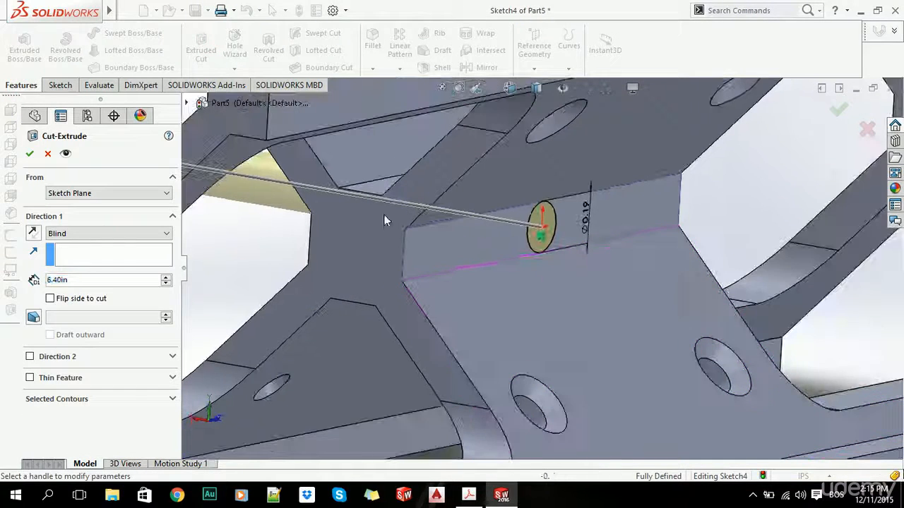
{"action": "left_click", "coordinate": [106, 233]}
{"action": "left_click", "coordinate": [81, 269]}
{"action": "left_click", "coordinate": [30, 154]}
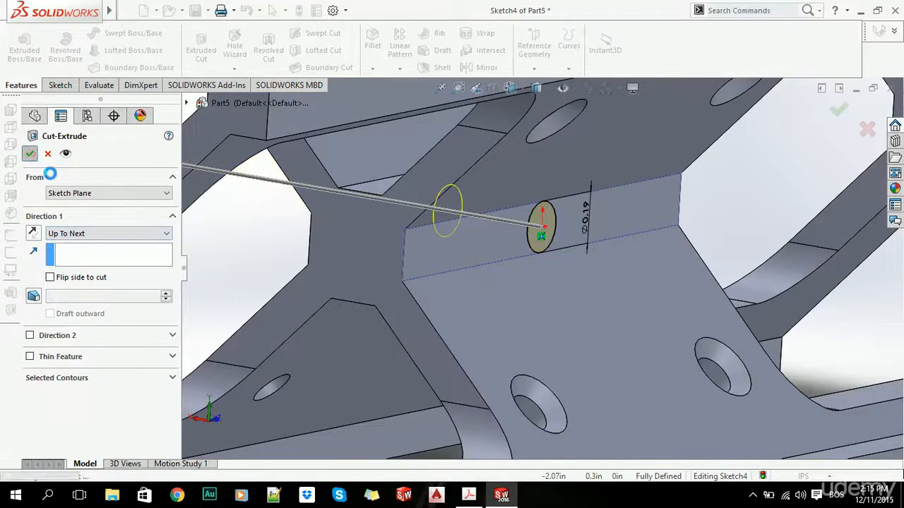
{"action": "left_click", "coordinate": [256, 247]}
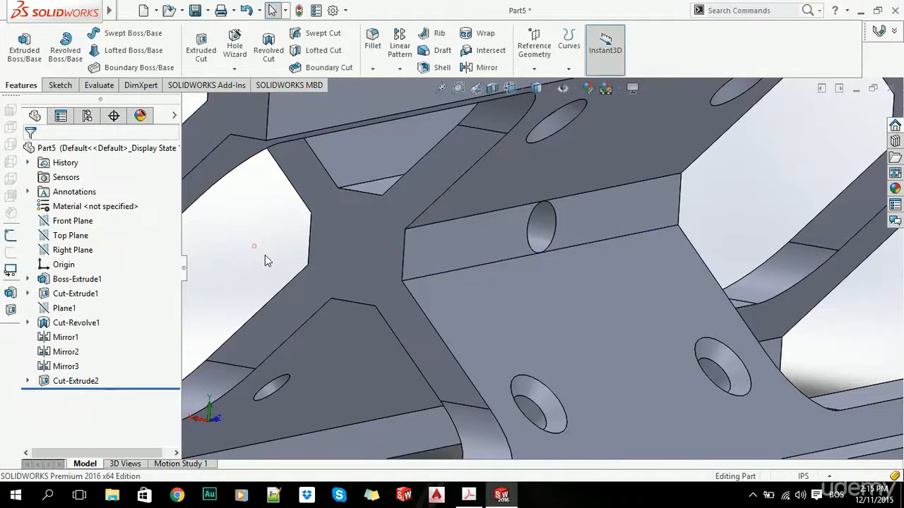
- Inspect the new central hole, and examine the PDF's side views and sections for the remaining holes along the rails
{"action": "scroll", "coordinate": [544, 266], "scroll_direction": "up", "scroll_amount": 6}
{"action": "mouse_move", "coordinate": [544, 267]}
{"action": "middle_mouse_down"}
{"action": "mouse_move", "coordinate": [601, 248]}
{"action": "mouse_move", "coordinate": [553, 260]}
{"action": "mouse_move", "coordinate": [531, 282]}
{"action": "mouse_move", "coordinate": [544, 280]}
{"action": "middle_mouse_up"}
{"action": "scroll", "coordinate": [553, 260], "scroll_direction": "up", "scroll_amount": 4}
{"action": "key", "text": "alt+Tab"}
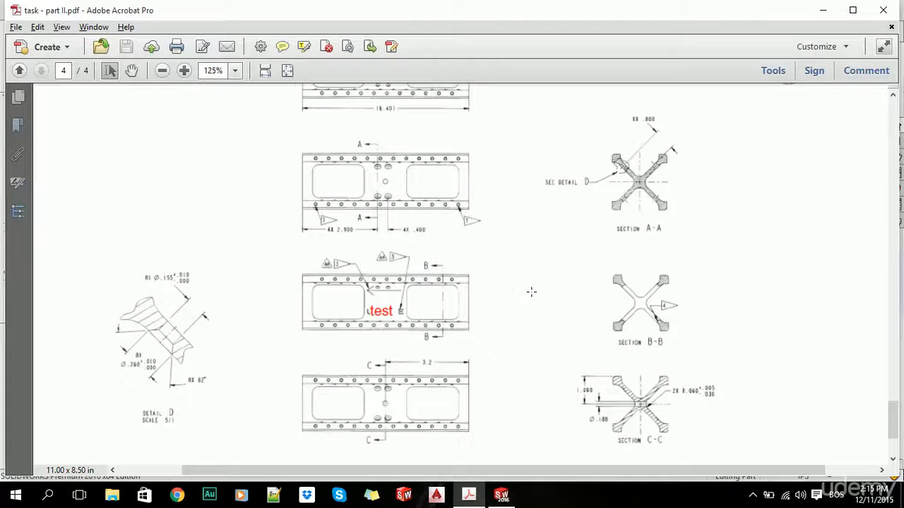
{"action": "scroll", "coordinate": [568, 332], "scroll_direction": "up", "scroll_amount": 3}
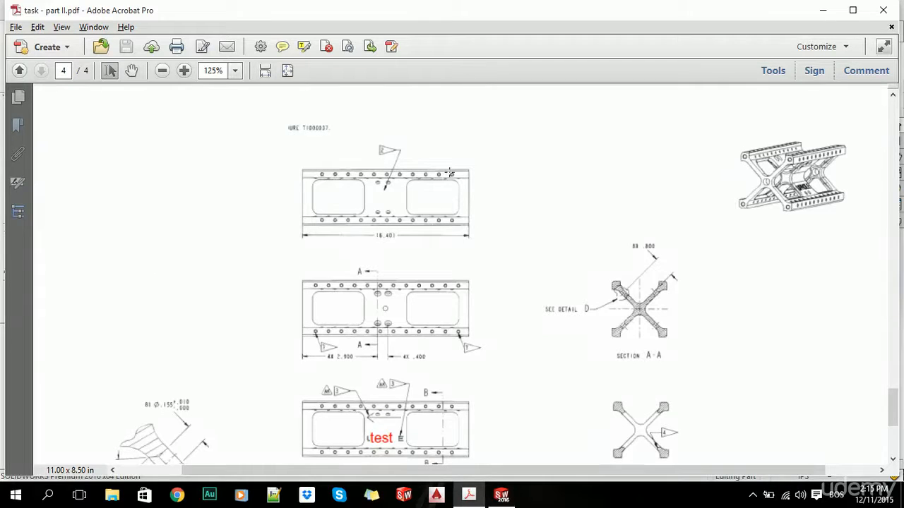
{"action": "scroll", "coordinate": [466, 243], "scroll_direction": "down", "scroll_amount": 2}
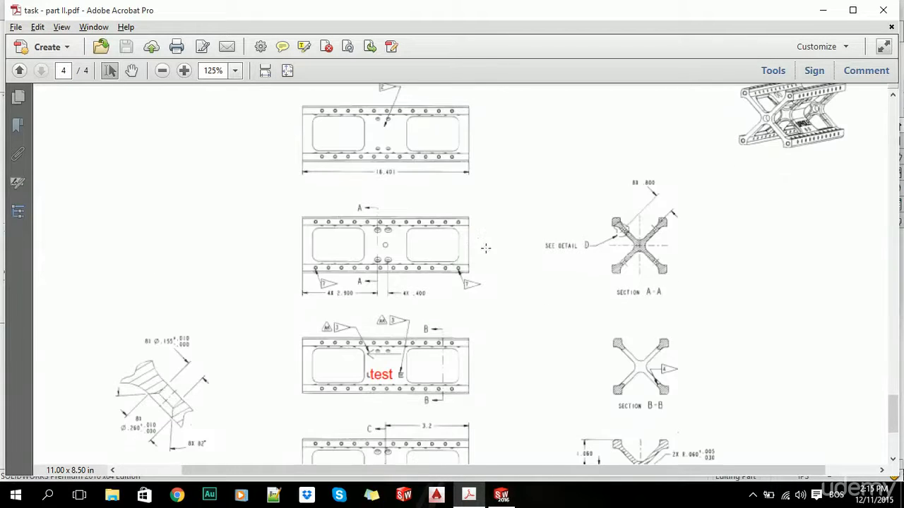
{"action": "scroll", "coordinate": [486, 248], "scroll_direction": "up", "scroll_amount": 1}
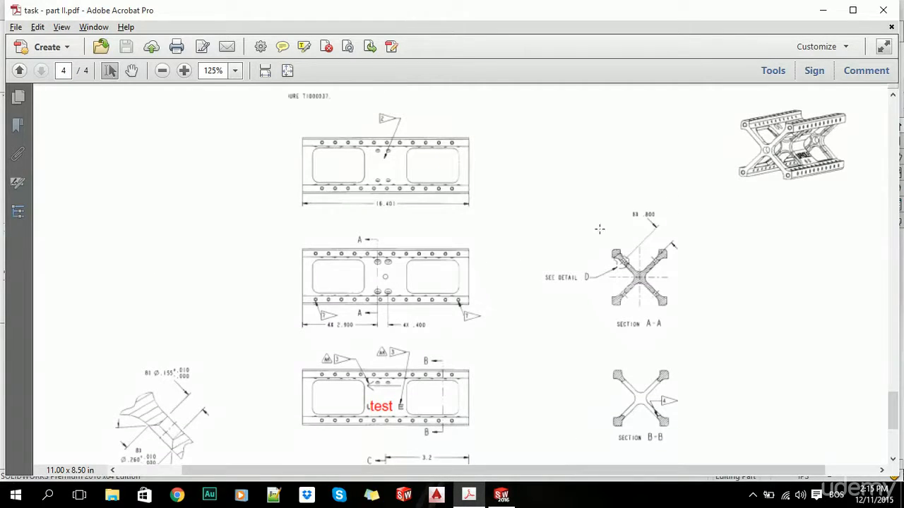
{"action": "scroll", "coordinate": [600, 241], "scroll_direction": "down", "scroll_amount": 5}
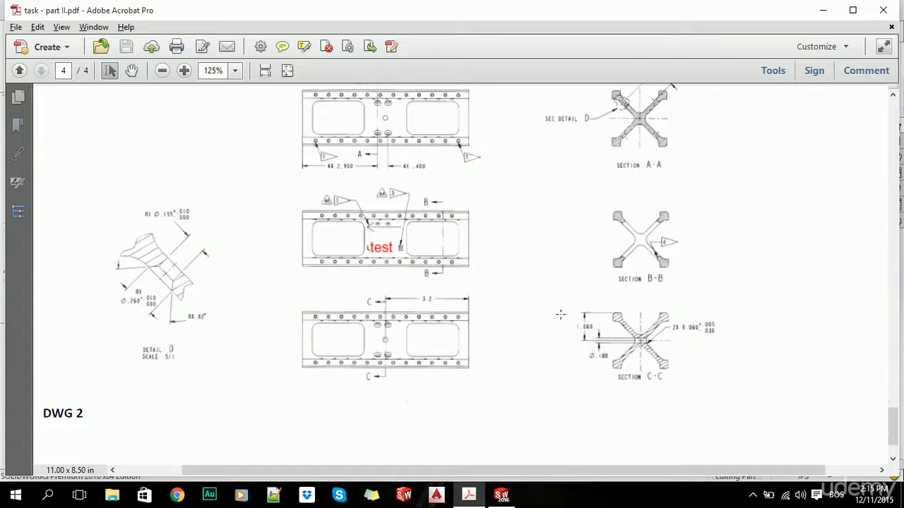
- Switch from the PDF to SOLIDWORKS, and sketch a circle about 0.16 in in diameter near one end of the upper rail's outer face
{"action": "scroll", "coordinate": [560, 314], "scroll_direction": "up", "scroll_amount": 6}
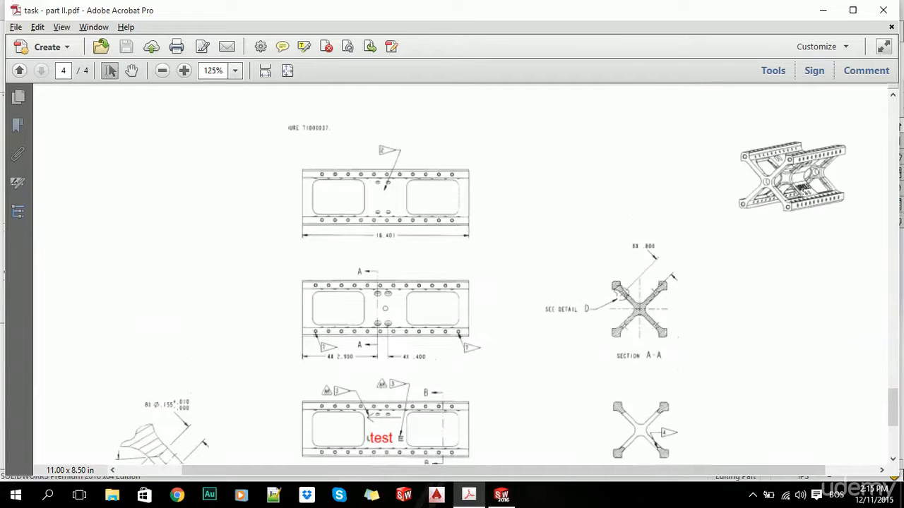
{"action": "key", "text": "alt+Tab"}
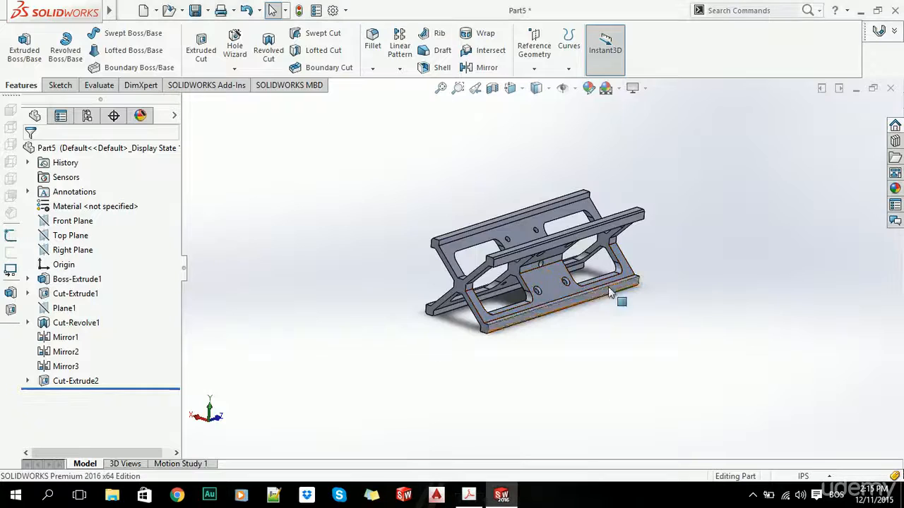
{"action": "left_click", "coordinate": [55, 86]}
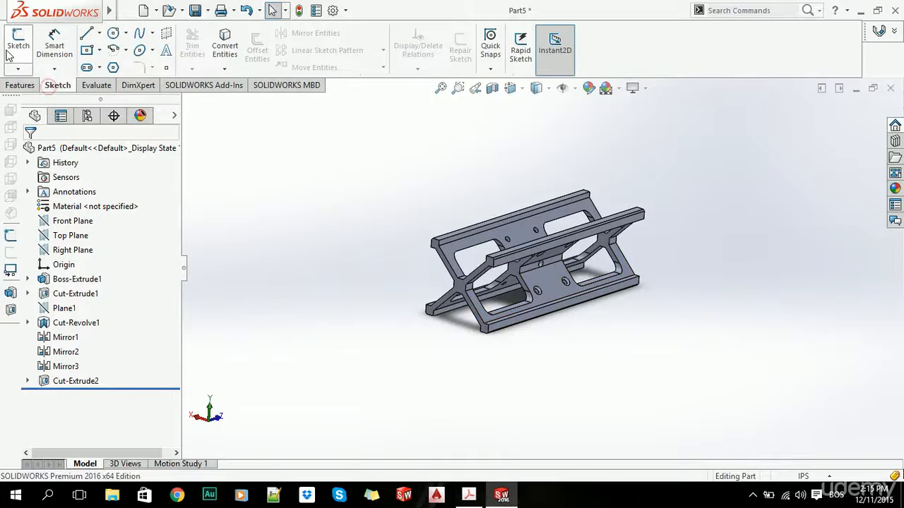
{"action": "left_click", "coordinate": [10, 55]}
{"action": "scroll", "coordinate": [602, 300], "scroll_direction": "down", "scroll_amount": 3}
{"action": "left_click", "coordinate": [522, 235]}
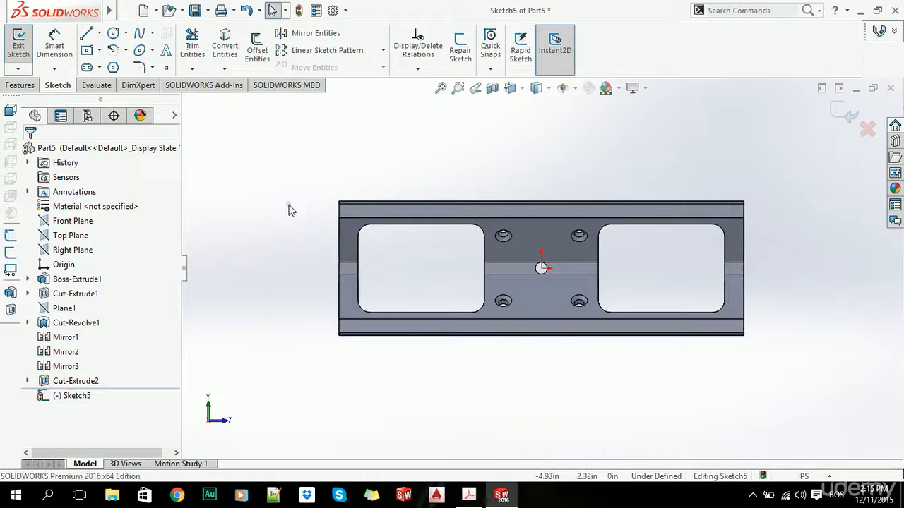
{"action": "scroll", "coordinate": [367, 233], "scroll_direction": "down", "scroll_amount": 3}
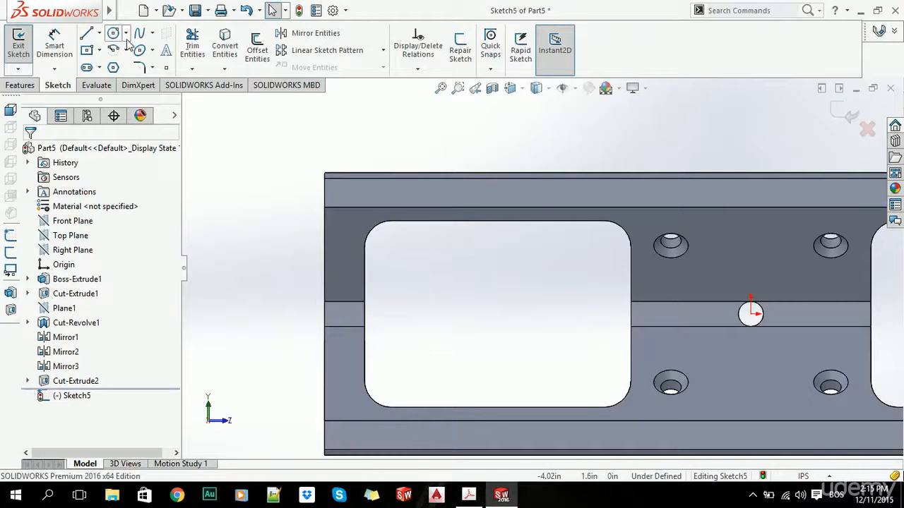
{"action": "left_click", "coordinate": [113, 35]}
{"action": "scroll", "coordinate": [424, 219], "scroll_direction": "down", "scroll_amount": 3}
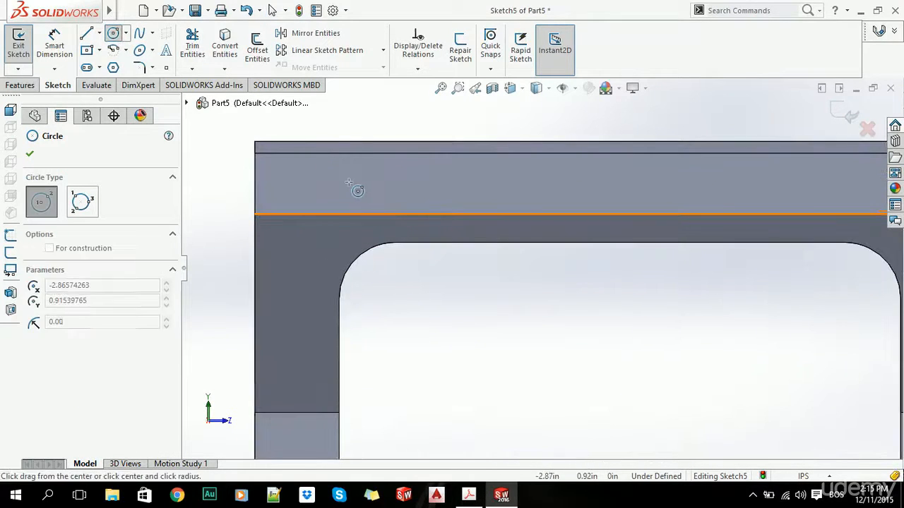
{"action": "left_click", "coordinate": [349, 182]}
{"action": "left_click", "coordinate": [372, 186]}
- Dimension the rail circle's diameter as 0.13 in
{"action": "key", "text": "s"}
{"action": "left_click", "coordinate": [425, 232]}
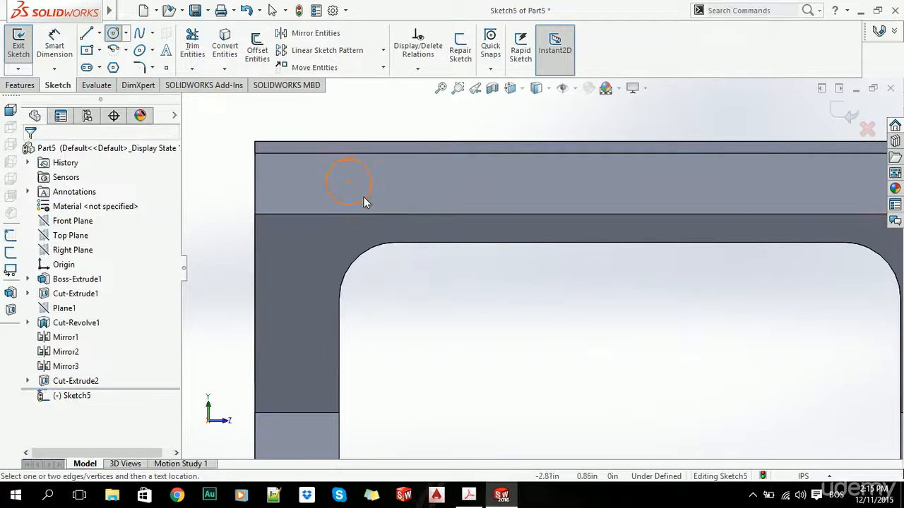
{"action": "left_click", "coordinate": [359, 194]}
{"action": "left_click", "coordinate": [235, 180]}
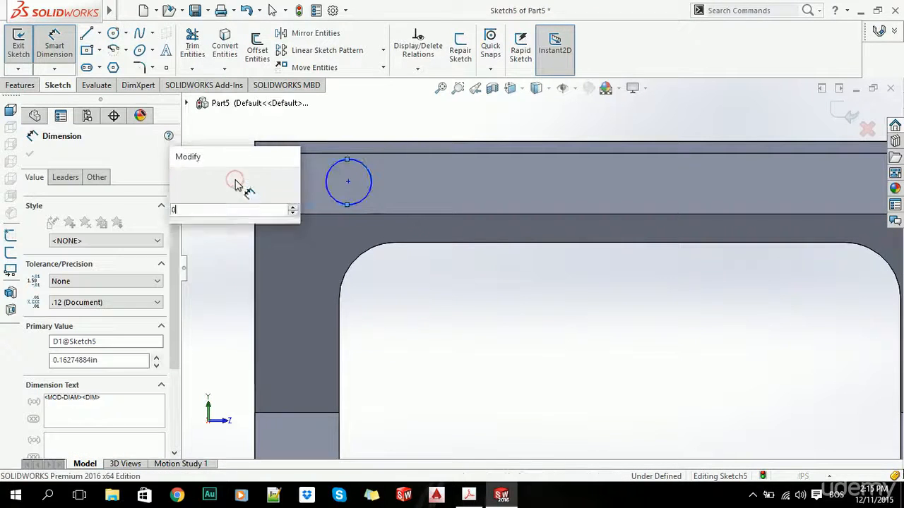
{"action": "type", "text": "0.15"}
{"action": "key", "text": "Return"}
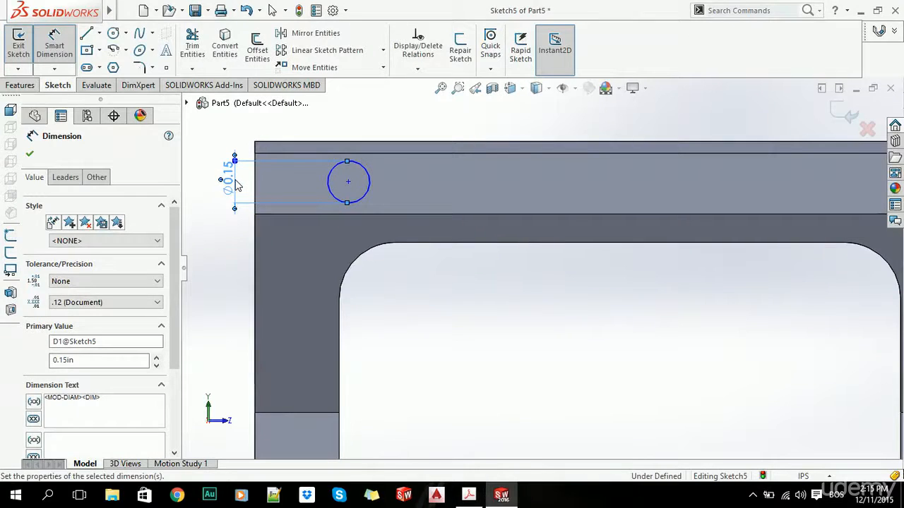
{"action": "double_click", "coordinate": [235, 185]}
{"action": "type", "text": "0.08"}
{"action": "key", "text": "Return"}
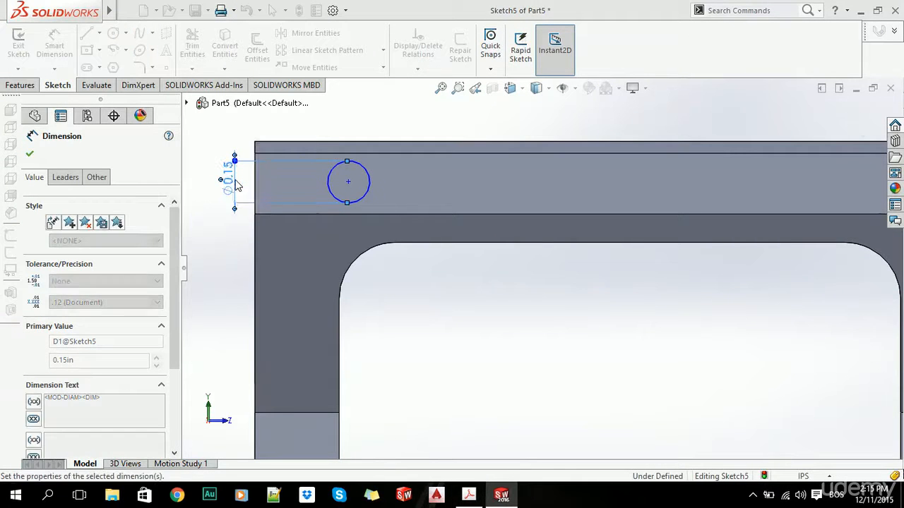
{"action": "left_click", "coordinate": [218, 259]}
- Move the circle along the upper rail to the bracket's mid-length, above the central hole
{"action": "scroll", "coordinate": [585, 315], "scroll_direction": "up", "scroll_amount": 8}
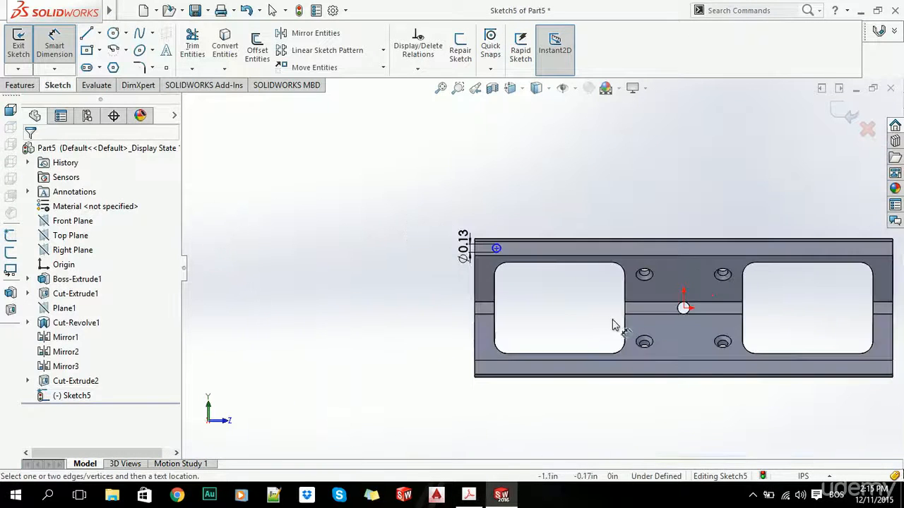
{"action": "scroll", "coordinate": [564, 301], "scroll_direction": "down", "scroll_amount": 2}
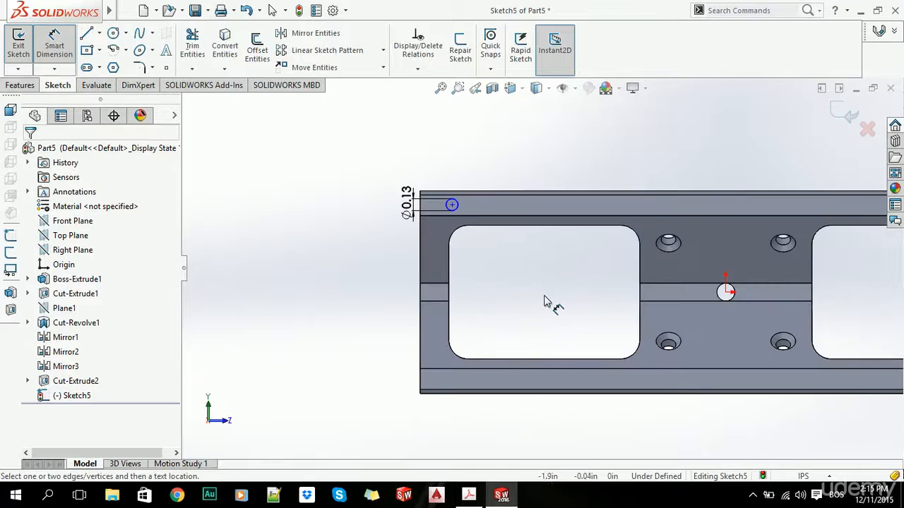
{"action": "scroll", "coordinate": [545, 301], "scroll_direction": "up", "scroll_amount": 3}
{"action": "scroll", "coordinate": [537, 254], "scroll_direction": "down", "scroll_amount": 5}
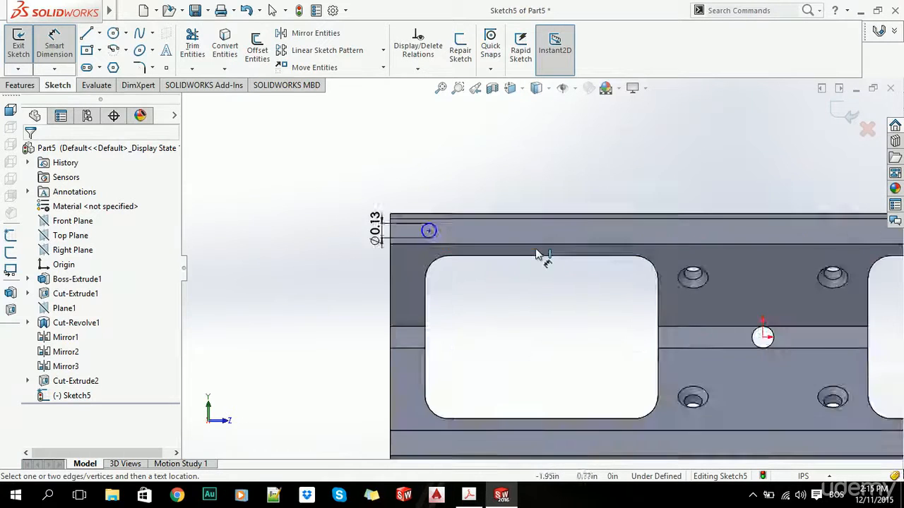
{"action": "left_click", "coordinate": [392, 210]}
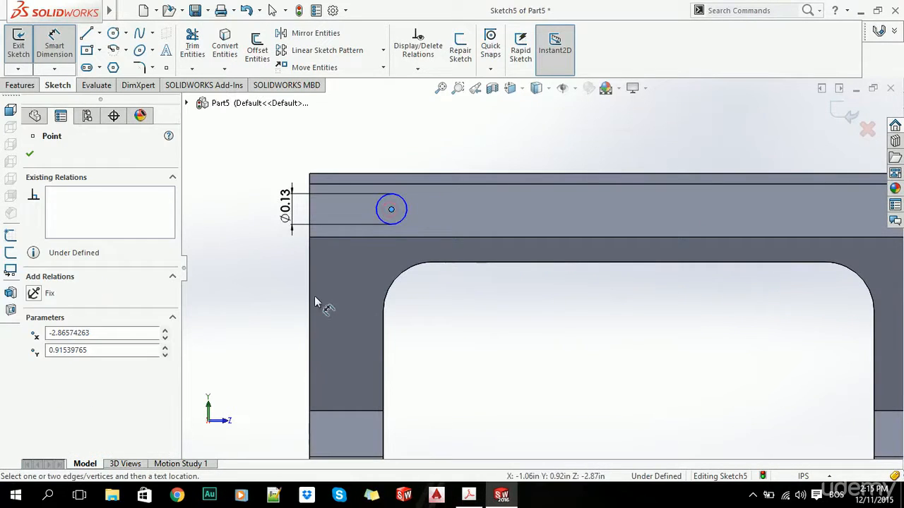
{"action": "key", "text": "Escape"}
{"action": "scroll", "coordinate": [385, 293], "scroll_direction": "up", "scroll_amount": 3}
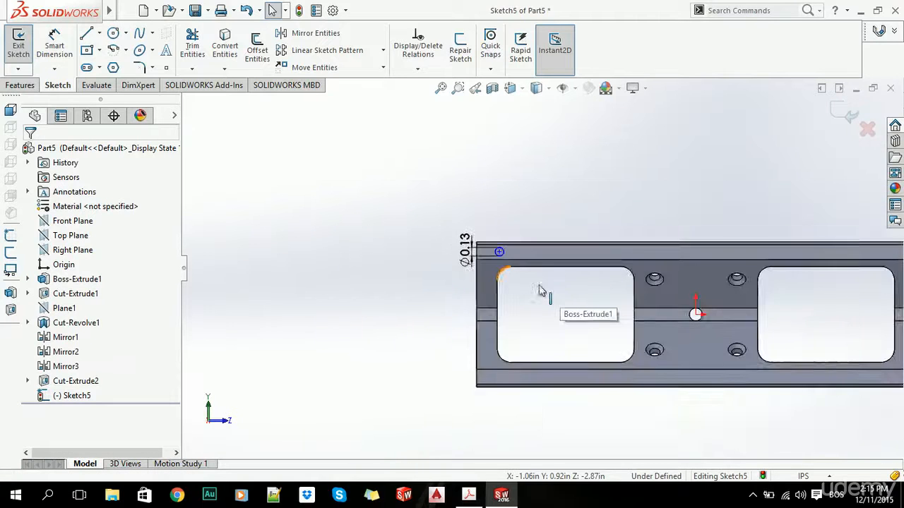
{"action": "left_click_drag", "start_coordinate": [492, 242], "coordinate": [698, 236]}
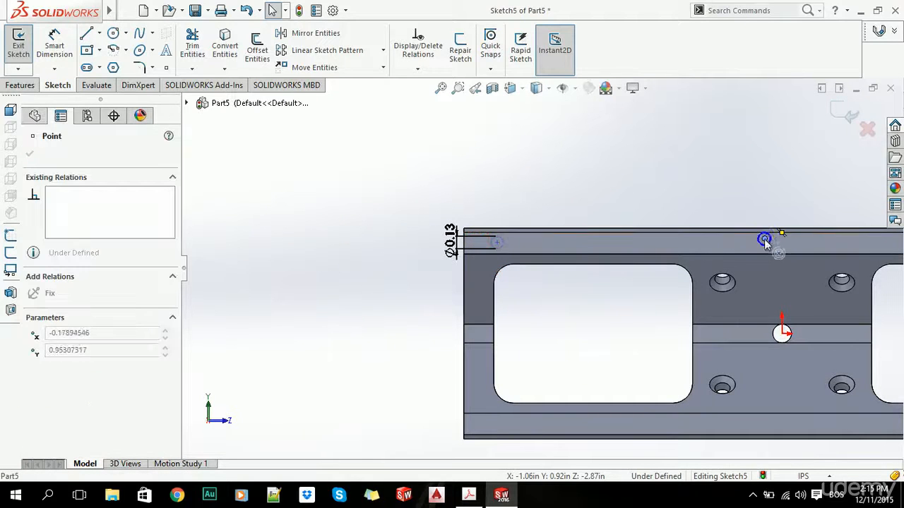
{"action": "left_click", "coordinate": [722, 191]}
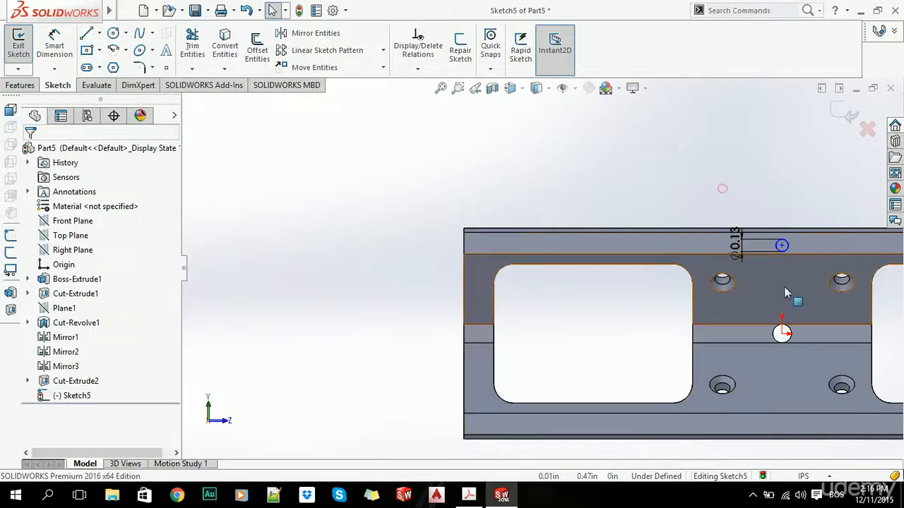
- Add a vertical relation between the circle's centre and the origin
{"action": "scroll", "coordinate": [723, 198], "scroll_direction": "down", "scroll_amount": 4}
{"action": "left_click", "coordinate": [718, 192]}
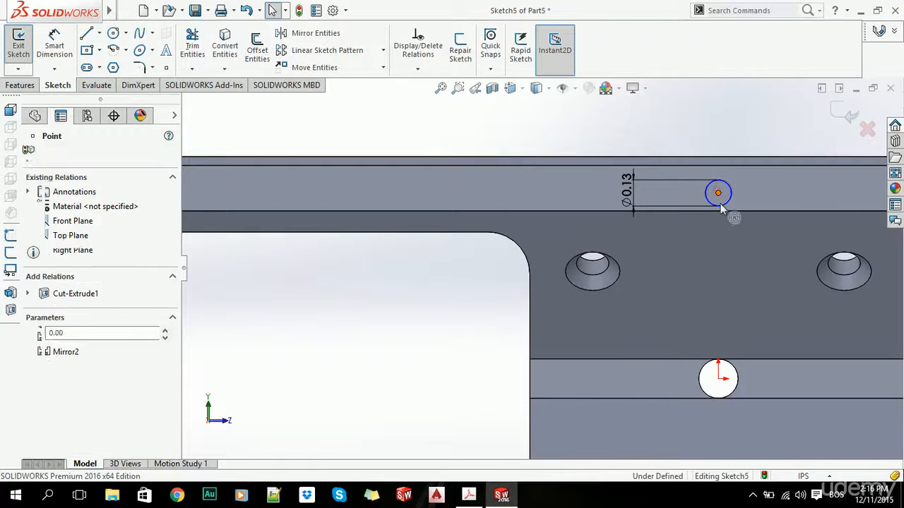
{"action": "left_click", "coordinate": [720, 382], "text": "ctrl"}
{"action": "left_click", "coordinate": [445, 309]}
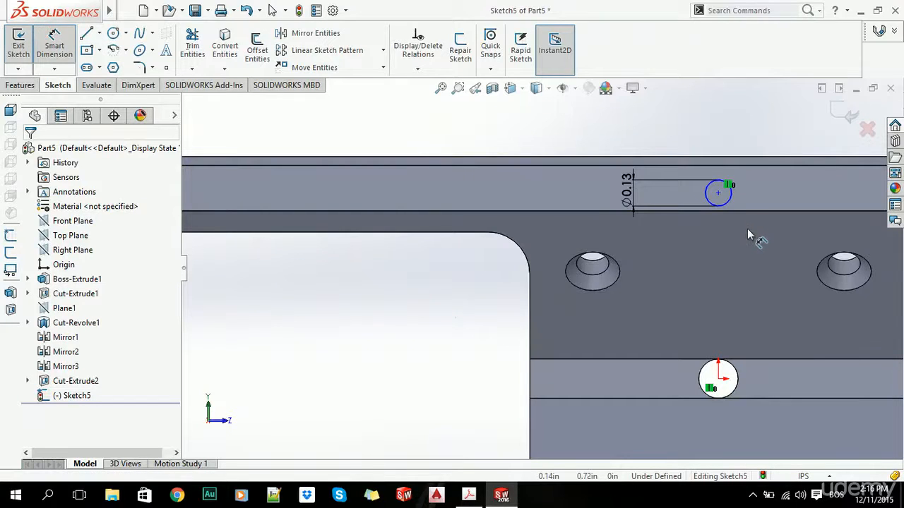
{"action": "left_click", "coordinate": [719, 166]}
{"action": "left_click", "coordinate": [718, 193], "text": "ctrl"}
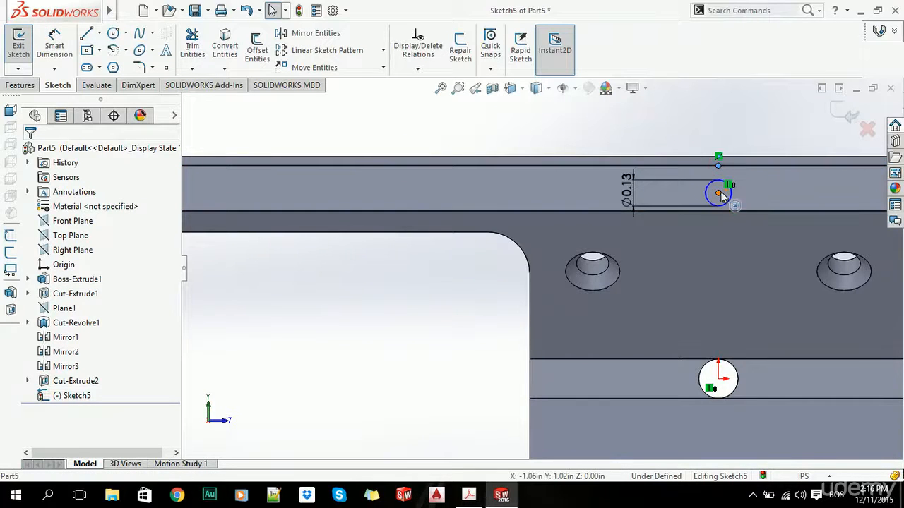
{"action": "left_click", "coordinate": [748, 211], "text": "ctrl"}
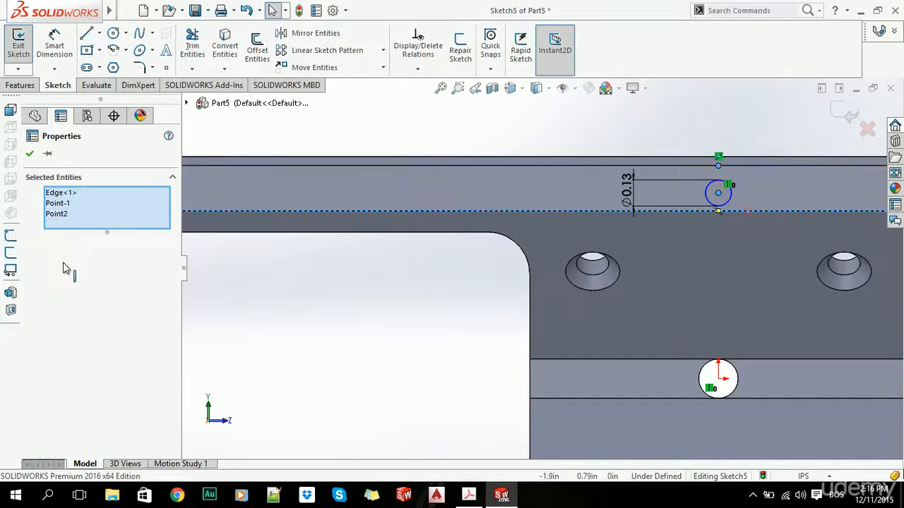
{"action": "left_click", "coordinate": [356, 263]}
- Dimension the vertical distance from the origin to the circle's centre as 0.90 in
{"action": "left_click", "coordinate": [55, 46]}
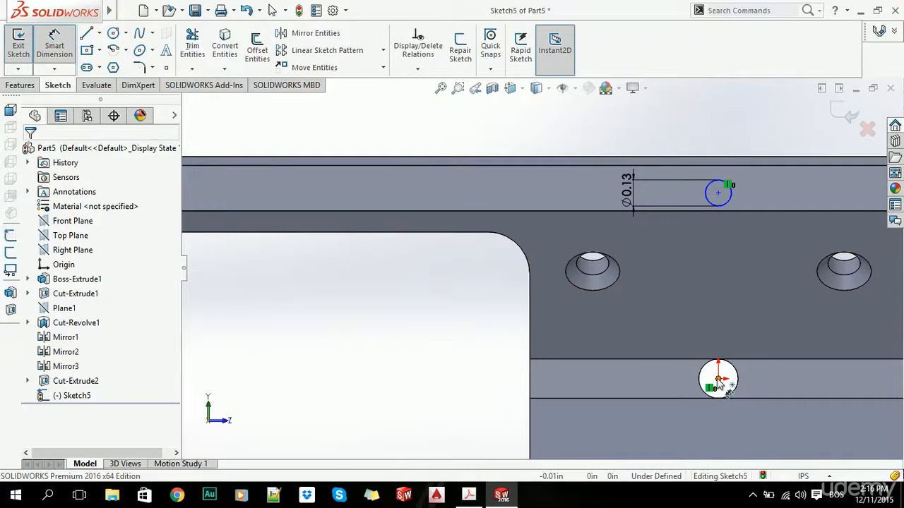
{"action": "left_click", "coordinate": [722, 381]}
{"action": "left_click", "coordinate": [718, 194]}
{"action": "left_click", "coordinate": [762, 284]}
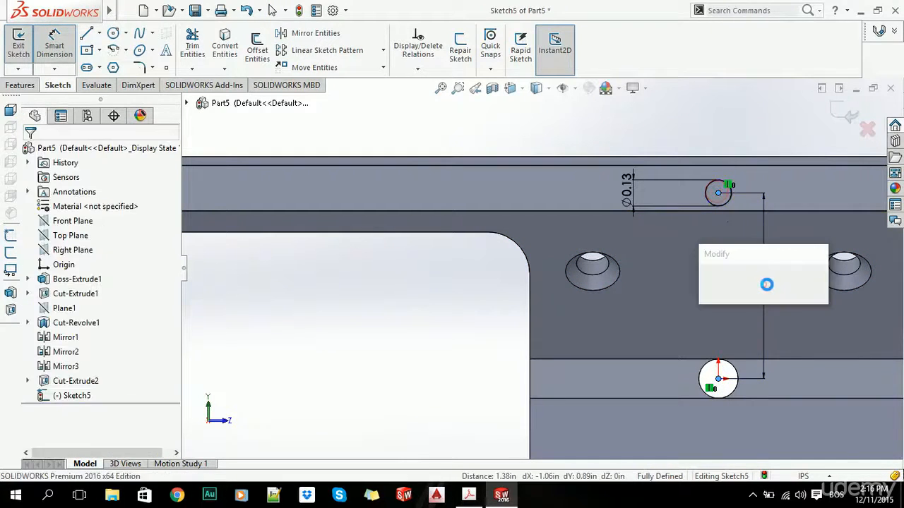
{"action": "type", "text": "0.95"}
{"action": "key", "text": "Return"}
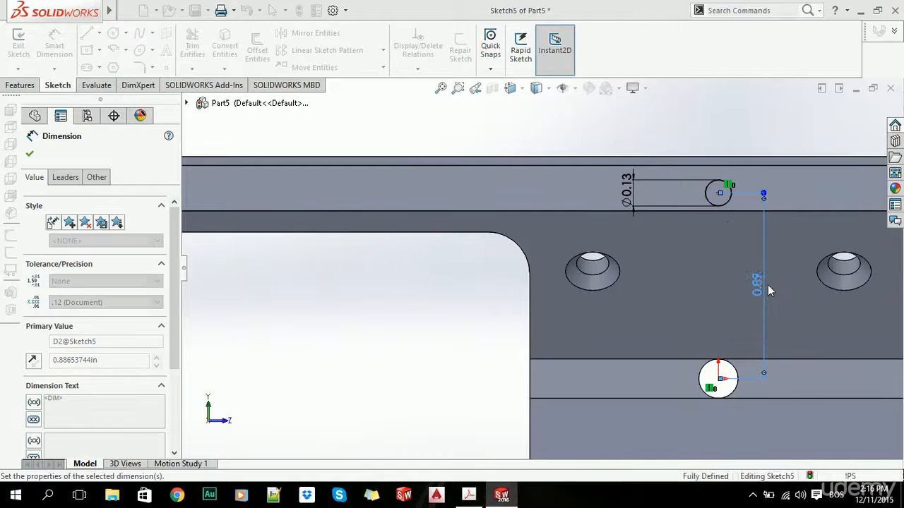
{"action": "double_click", "coordinate": [759, 279]}
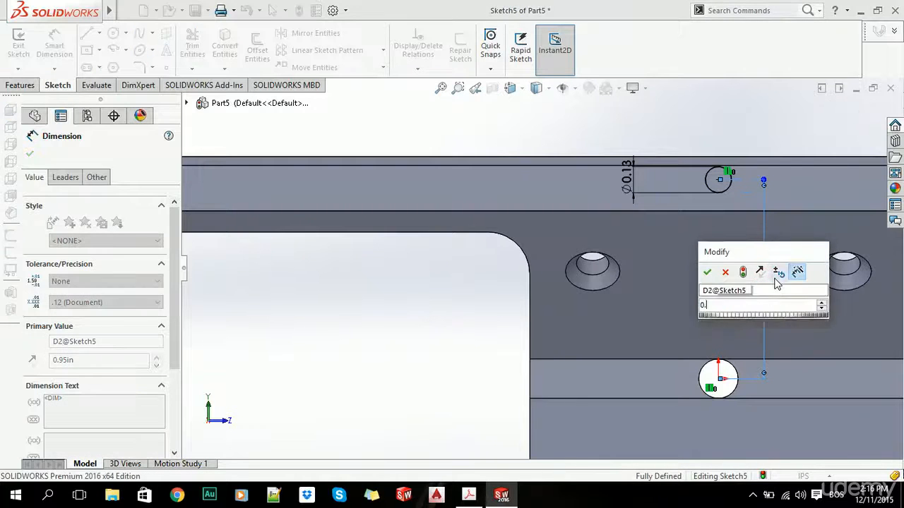
{"action": "type", "text": "0.9"}
{"action": "key", "text": "Return"}
{"action": "key", "text": "Escape"}
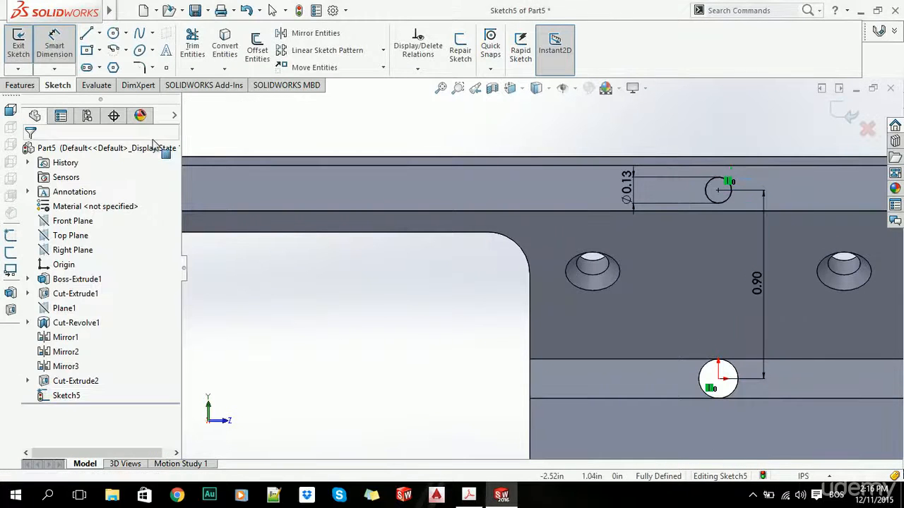
- Create a linear sketch pattern of the circle along the X-axis with 5 instances spaced 0.7 in apart
{"action": "key", "text": "z"}
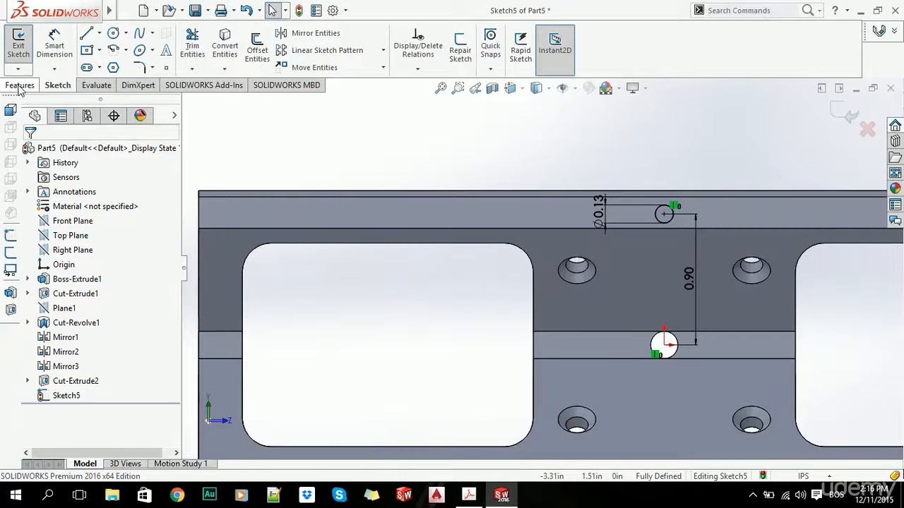
{"action": "left_click", "coordinate": [319, 54]}
{"action": "scroll", "coordinate": [658, 268], "scroll_direction": "down", "scroll_amount": 4}
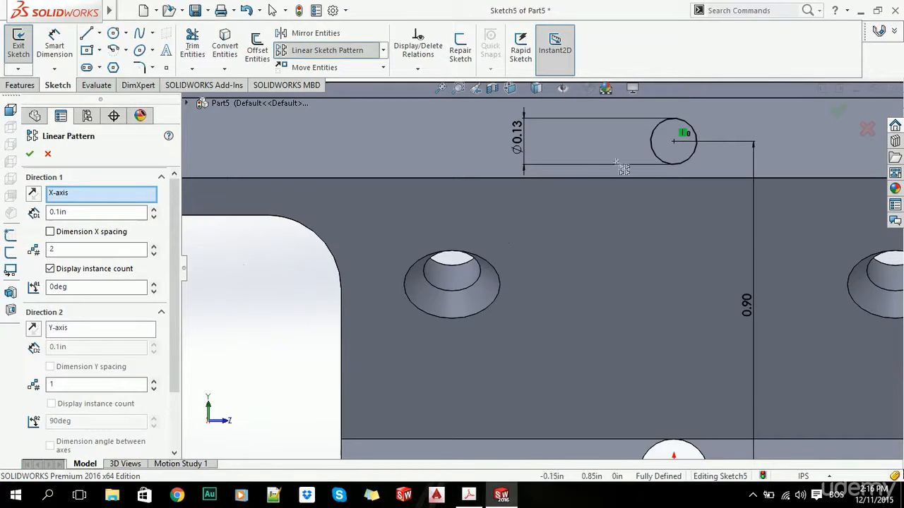
{"action": "left_click", "coordinate": [651, 147]}
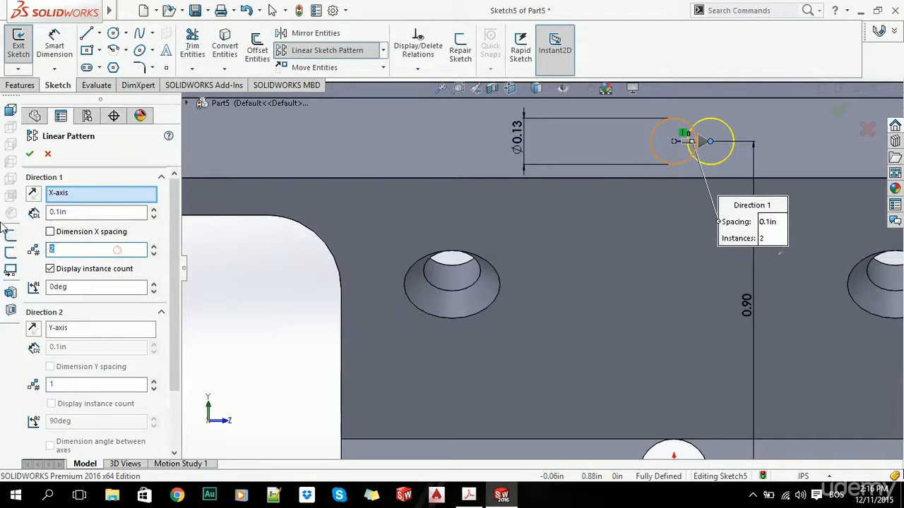
{"action": "type", "text": "5"}
{"action": "key", "text": "Tab"}
{"action": "key", "text": "f"}
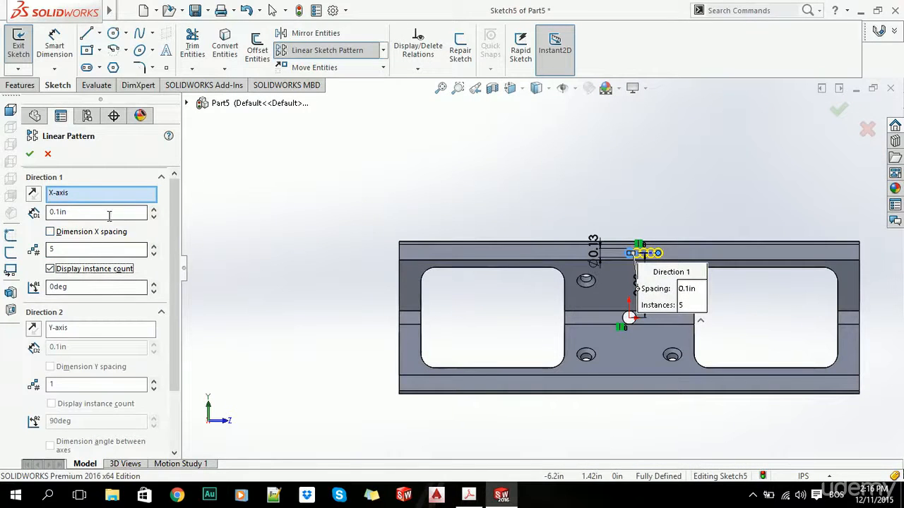
{"action": "left_click", "coordinate": [153, 209]}
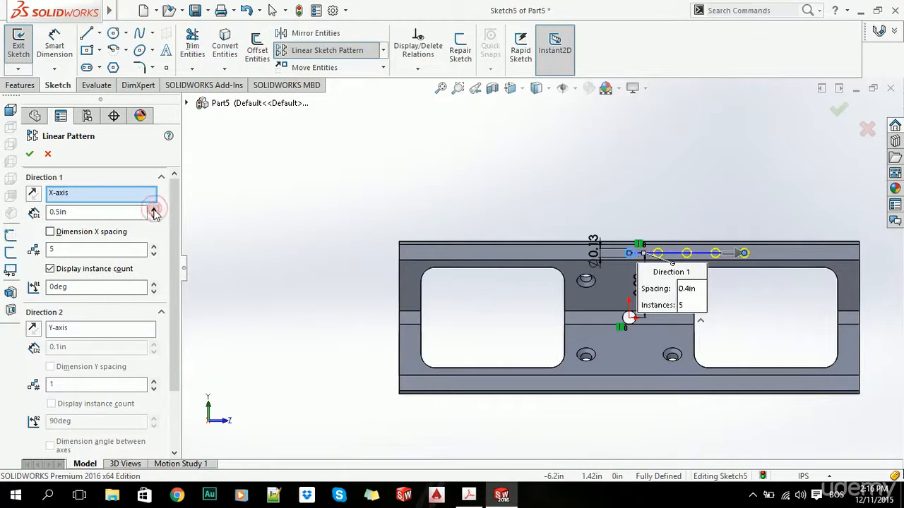
{"action": "left_click", "coordinate": [154, 209]}
{"action": "left_click", "coordinate": [154, 209]}
{"action": "left_click", "coordinate": [154, 209]}
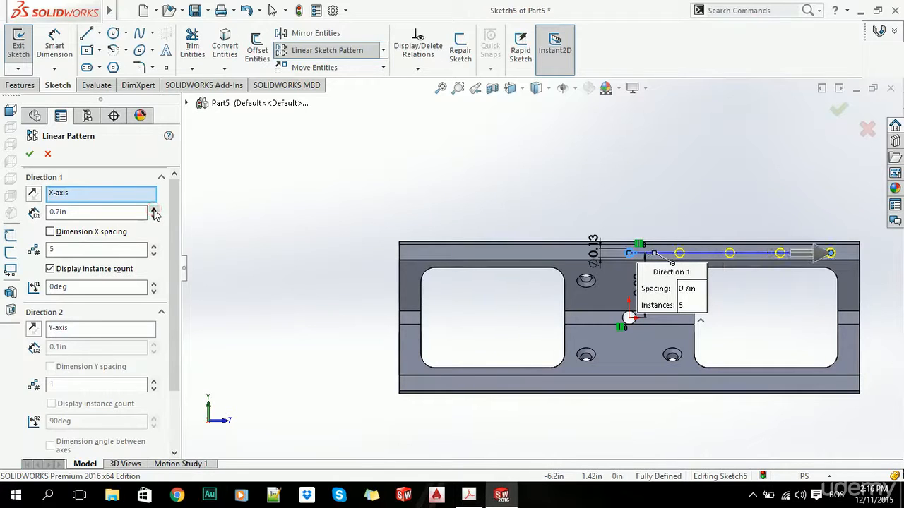
{"action": "left_click", "coordinate": [29, 154]}
- Set up a linear sketch pattern of the mid-length circle along the reversed X-axis with 6 instances spaced 0.7 in apart
{"action": "left_click", "coordinate": [318, 50]}
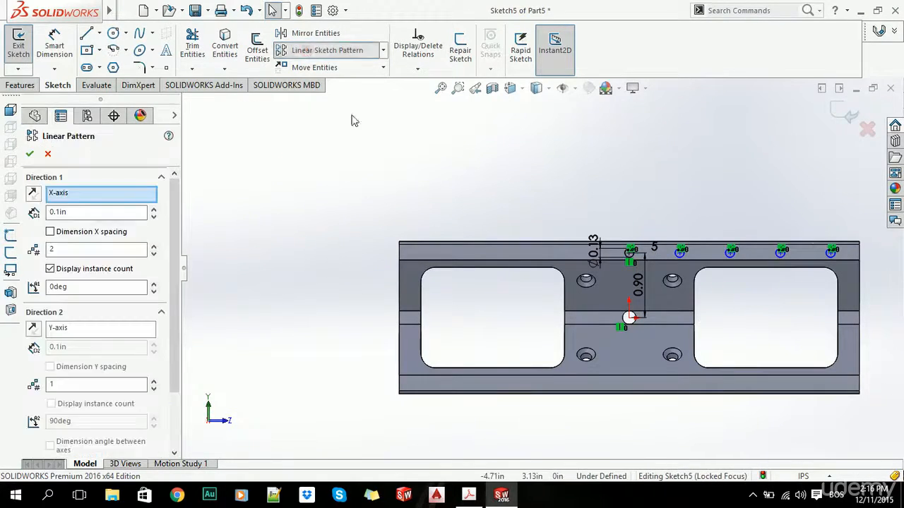
{"action": "scroll", "coordinate": [638, 278], "scroll_direction": "down", "scroll_amount": 3}
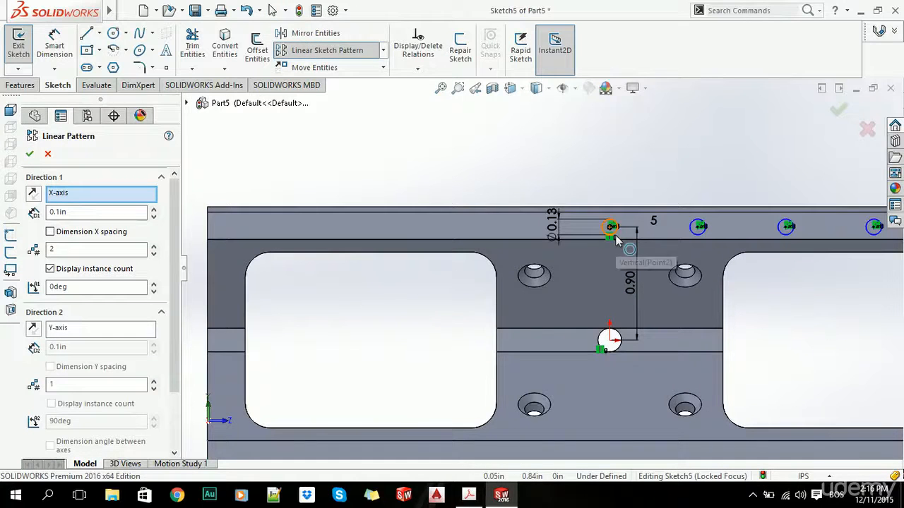
{"action": "left_click", "coordinate": [615, 239]}
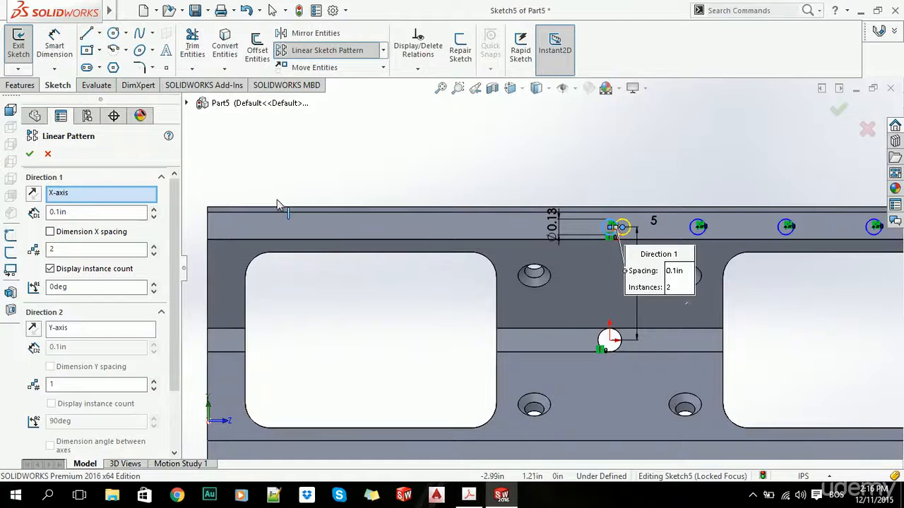
{"action": "left_click", "coordinate": [33, 194]}
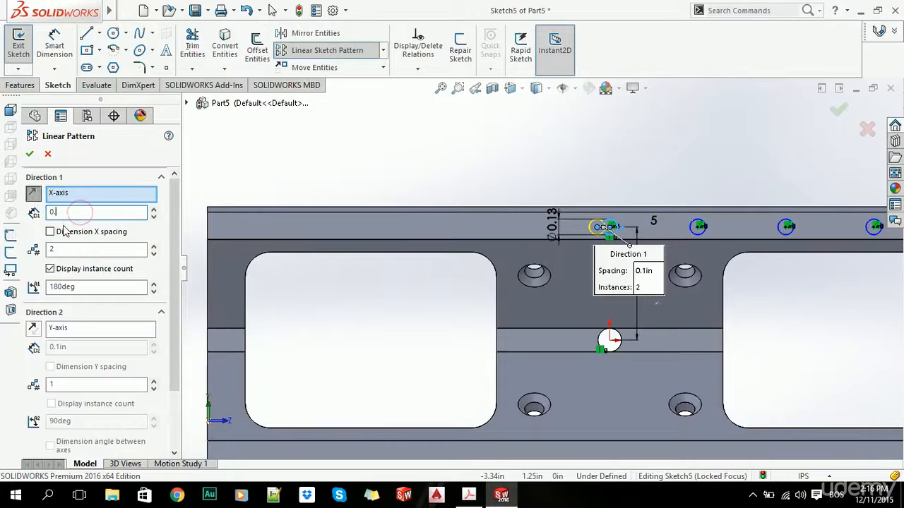
{"action": "type", "text": "0.7"}
{"action": "key", "text": "Tab"}
{"action": "double_click", "coordinate": [69, 248]}
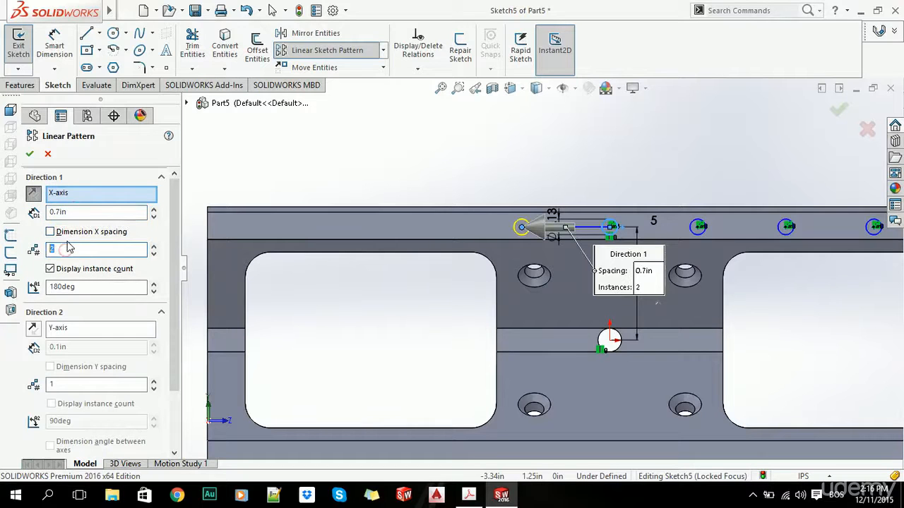
{"action": "key", "text": "Tab"}
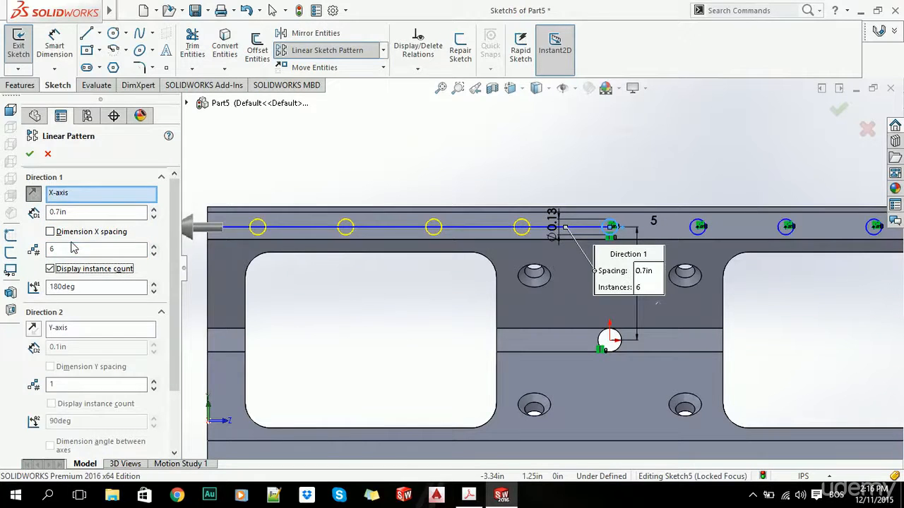
{"action": "scroll", "coordinate": [426, 315], "scroll_direction": "up", "scroll_amount": 2}
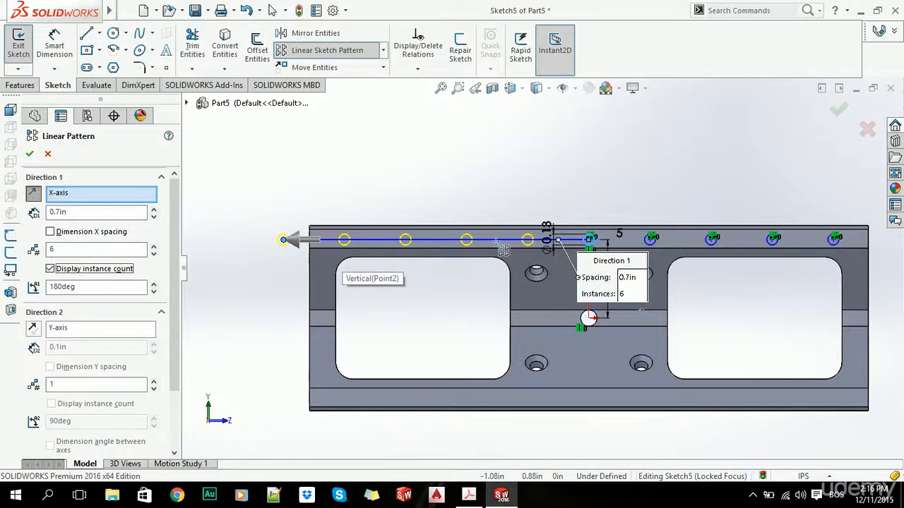
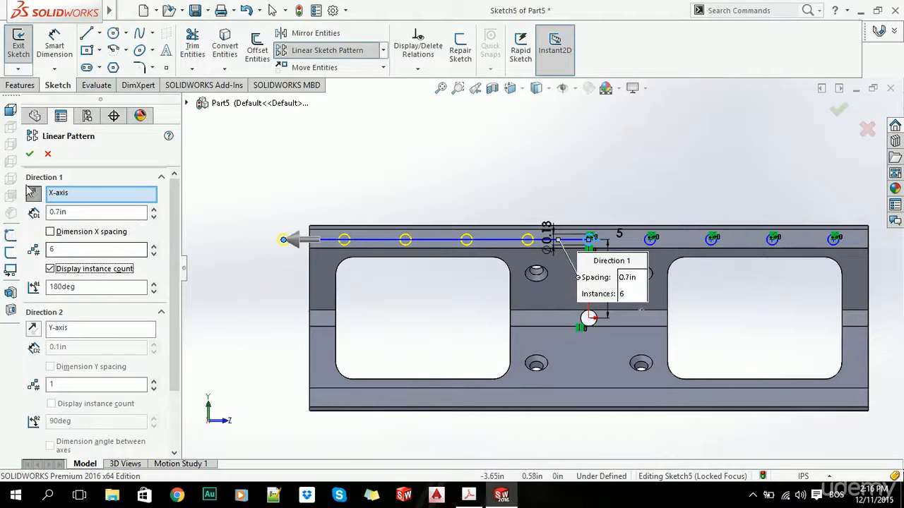
- Reduce the reversed pattern's spacing to 0.6 in and accept the pattern
{"action": "left_click", "coordinate": [154, 218]}
{"action": "left_click", "coordinate": [154, 218]}
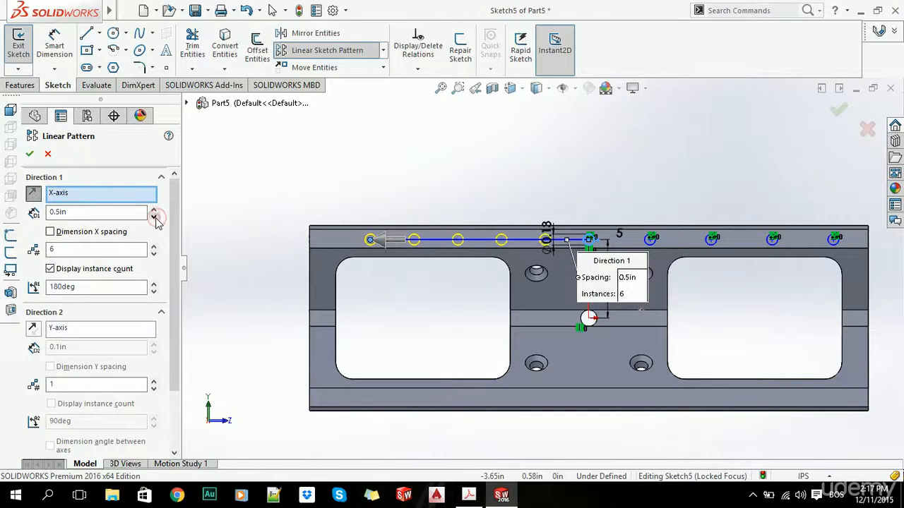
{"action": "left_click", "coordinate": [154, 209]}
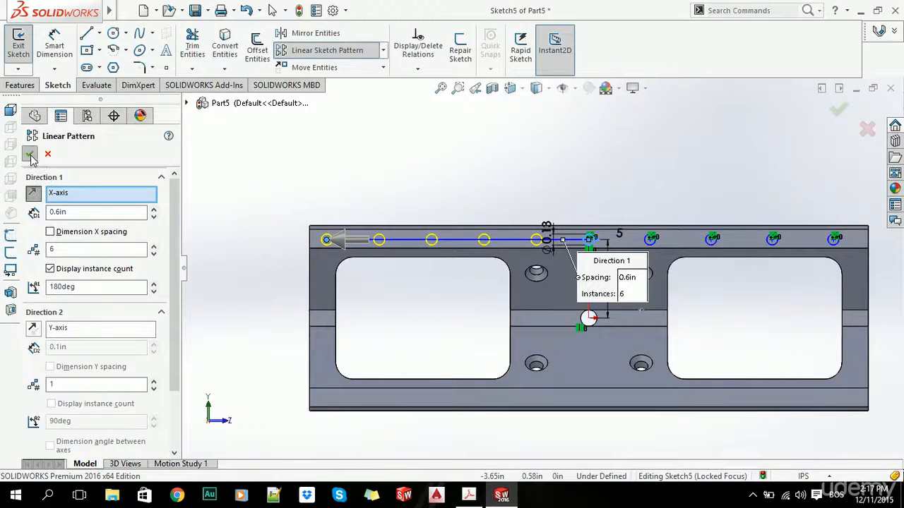
{"action": "left_click", "coordinate": [30, 155]}
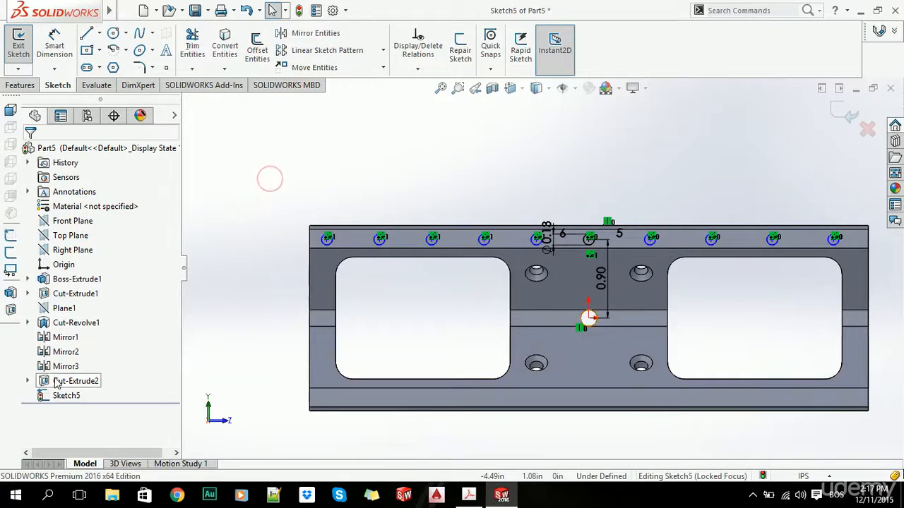
- Set the instance count of the first circle pattern, running in the positive X direction, to 6
{"action": "left_click", "coordinate": [311, 176]}
{"action": "scroll", "coordinate": [650, 262], "scroll_direction": "up", "scroll_amount": 2}
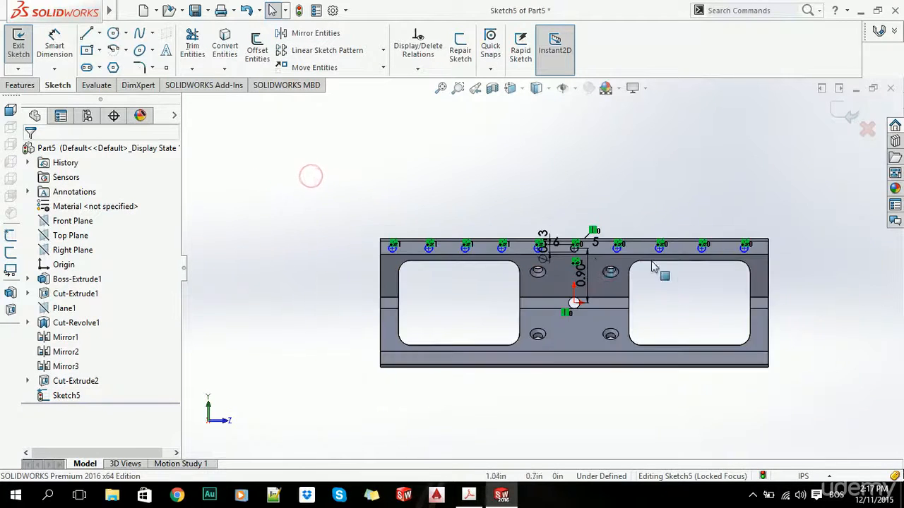
{"action": "scroll", "coordinate": [611, 253], "scroll_direction": "down", "scroll_amount": 2}
{"action": "left_click", "coordinate": [592, 243]}
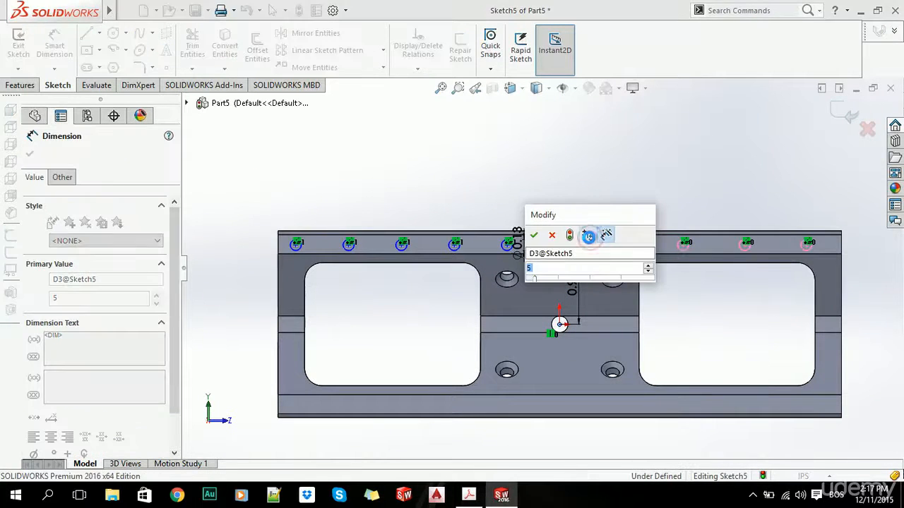
{"action": "key", "text": "Return"}
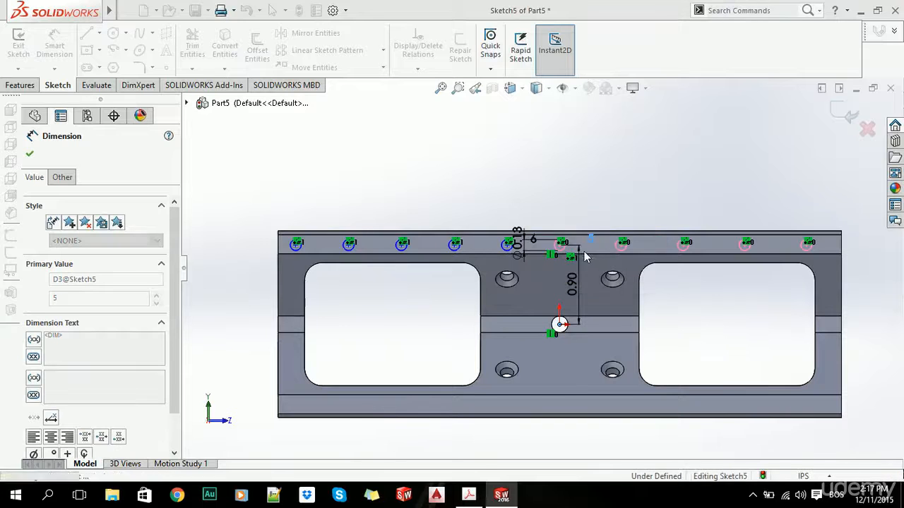
{"action": "left_click", "coordinate": [561, 162]}
{"action": "scroll", "coordinate": [642, 267], "scroll_direction": "down", "scroll_amount": 1}
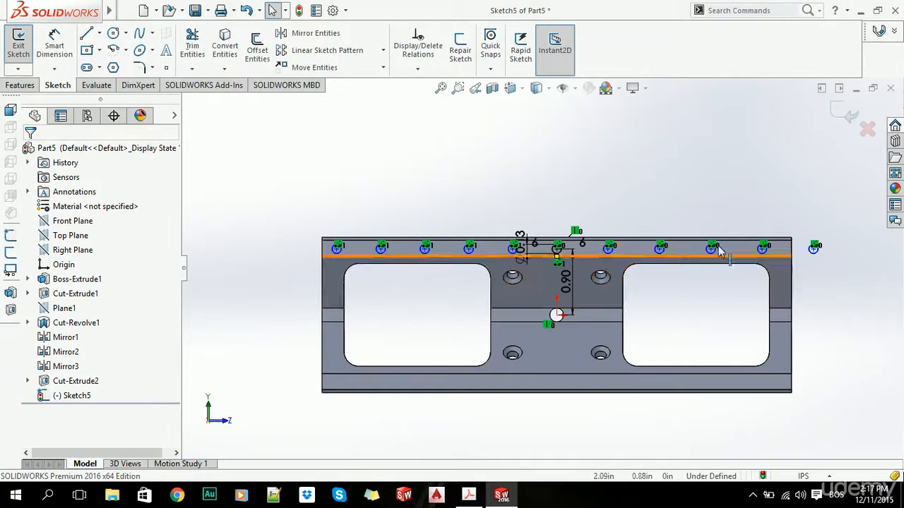
- Delete the circles patterned in positive X and re-pattern the mid-length circle that way with 6 instances spaced 0.6 in apart
{"action": "left_click_drag", "start_coordinate": [840, 208], "coordinate": [595, 264]}
{"action": "key", "text": "Delete"}
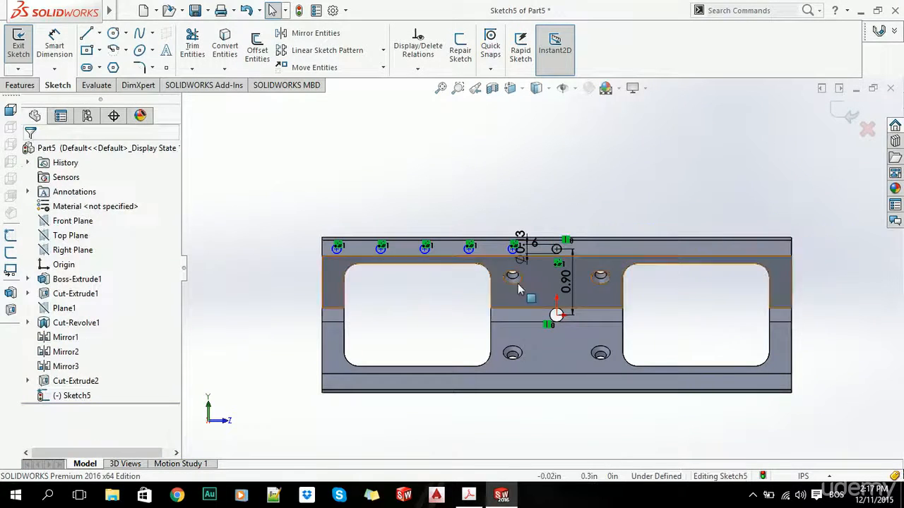
{"action": "left_click", "coordinate": [305, 53]}
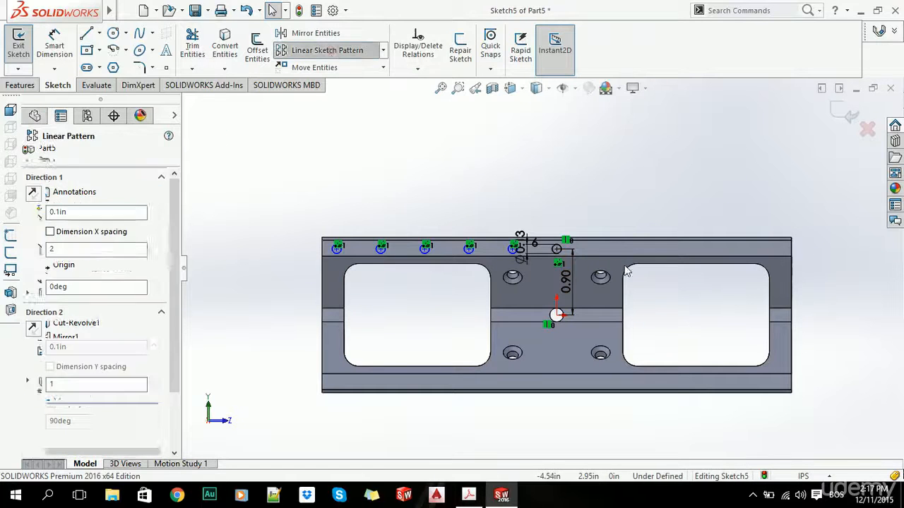
{"action": "scroll", "coordinate": [579, 271], "scroll_direction": "down", "scroll_amount": 5}
{"action": "left_click", "coordinate": [497, 192]}
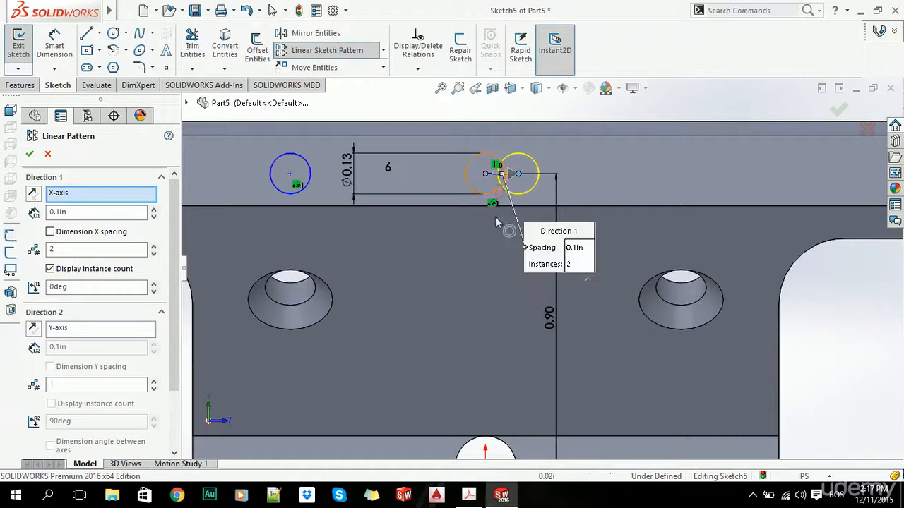
{"action": "key", "text": "Tab"}
{"action": "type", "text": "0.6"}
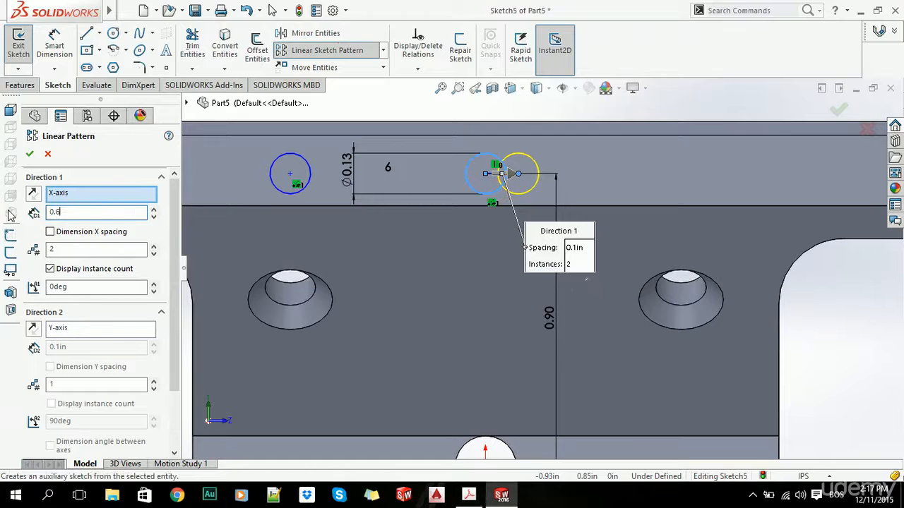
{"action": "left_click_drag", "start_coordinate": [84, 252], "coordinate": [23, 240]}
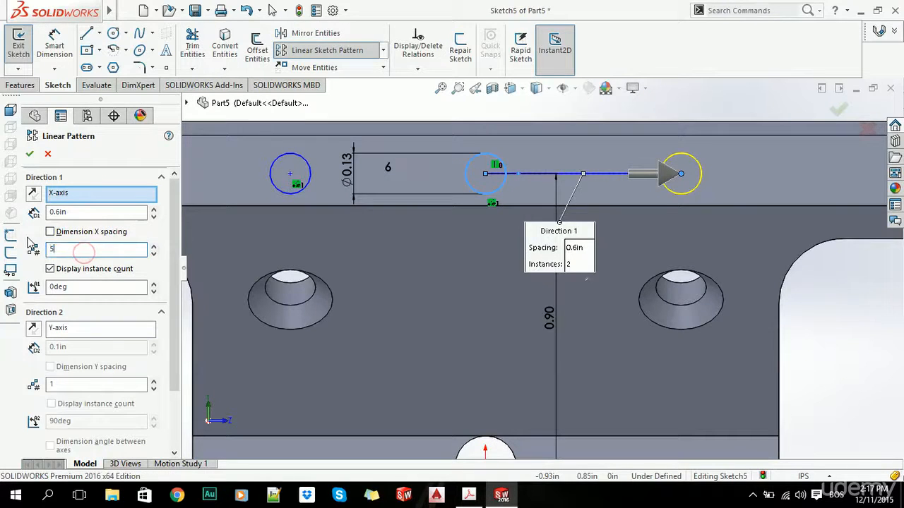
{"action": "key", "text": "Tab"}
{"action": "key", "text": "f"}
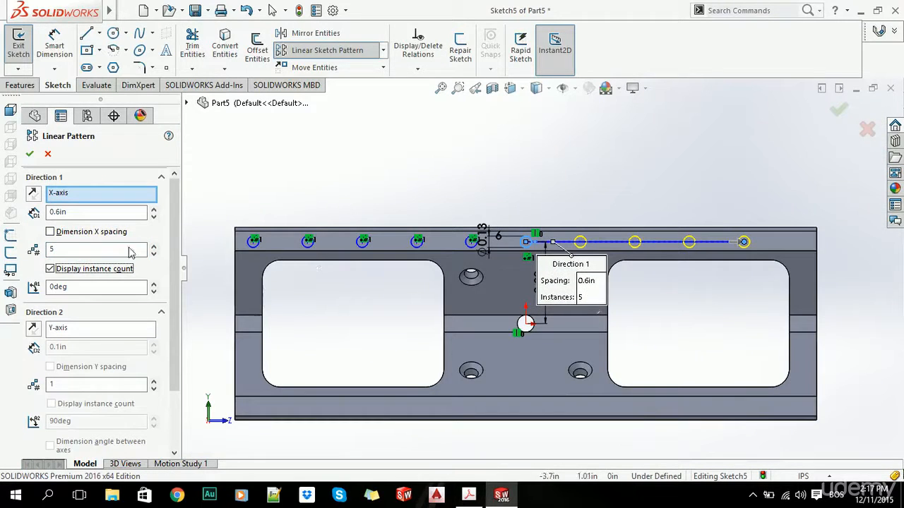
{"action": "left_click", "coordinate": [29, 153]}
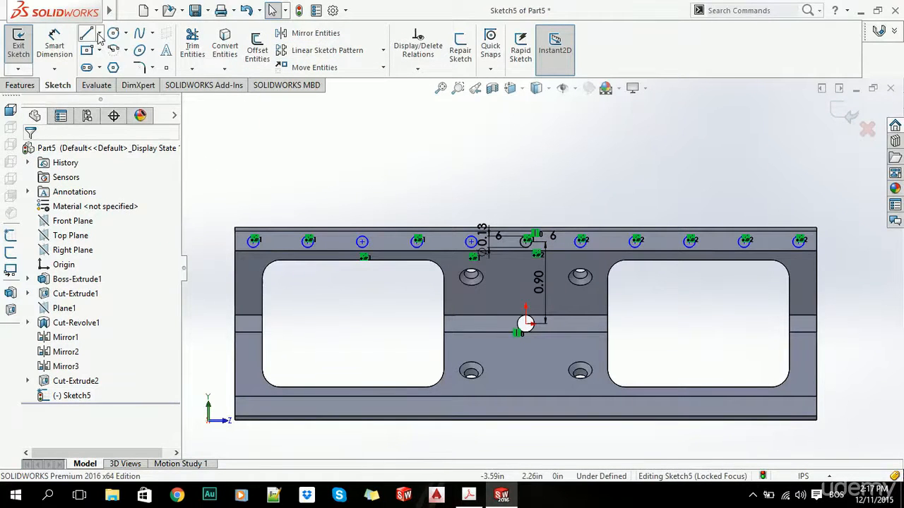
- Sketch a horizontal centerline from the origin across the window on the positive X side
{"action": "left_click", "coordinate": [100, 34]}
{"action": "left_click", "coordinate": [116, 65]}
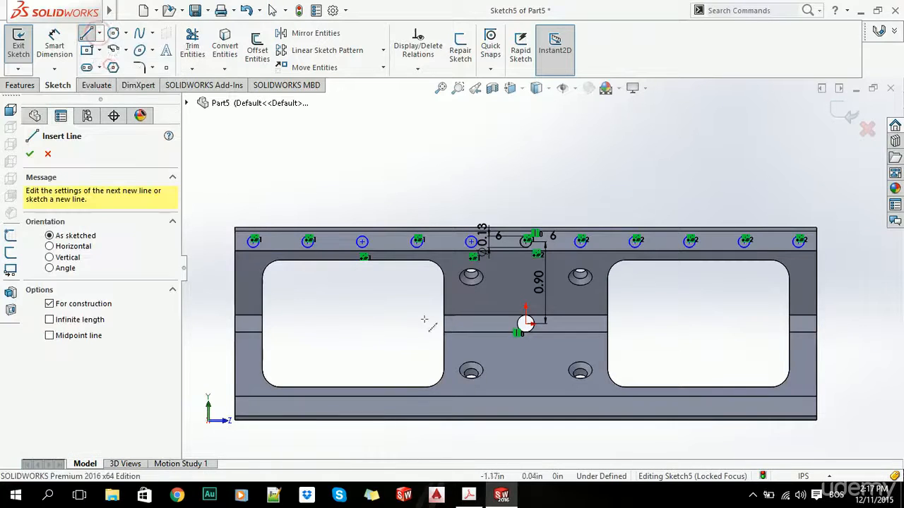
{"action": "left_click", "coordinate": [525, 324]}
{"action": "left_click", "coordinate": [757, 326]}
{"action": "key", "text": "Escape"}
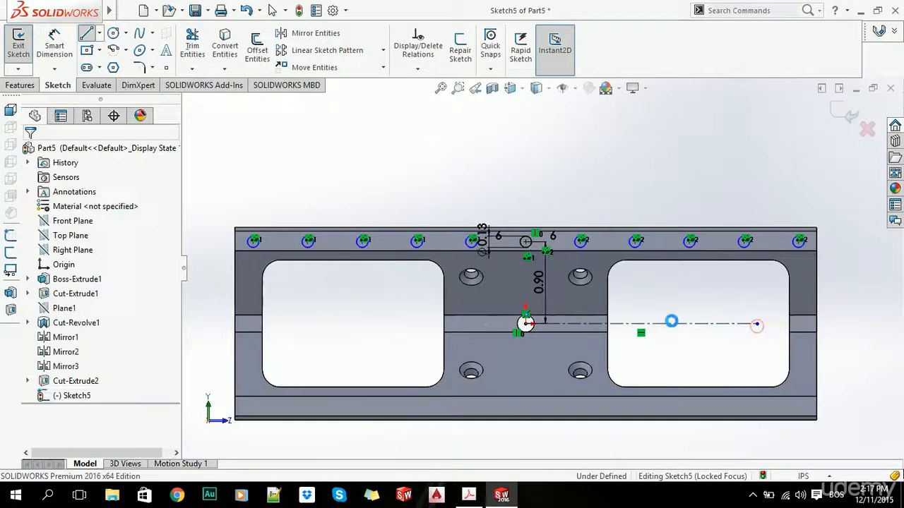
- Mirror the whole row of circles about the horizontal centerline onto the lower rail
{"action": "left_click_drag", "start_coordinate": [847, 185], "coordinate": [240, 276]}
{"action": "left_click", "coordinate": [316, 33]}
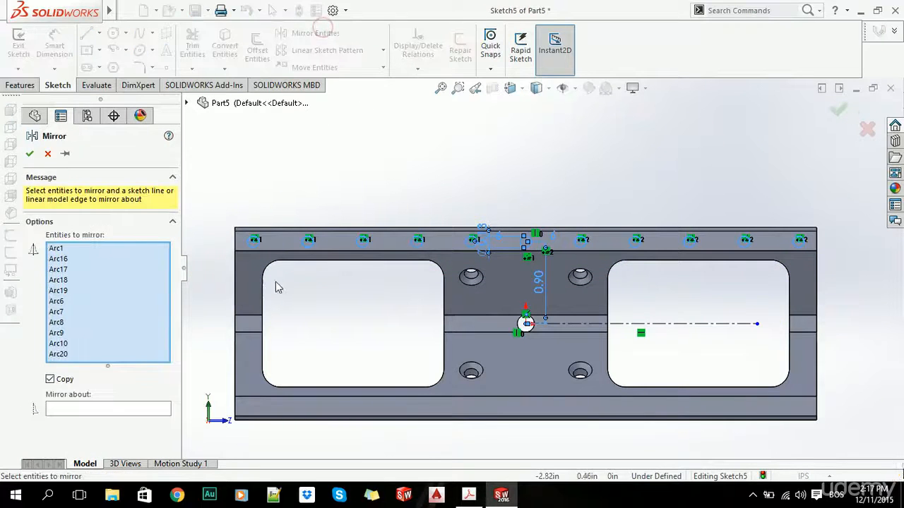
{"action": "left_click", "coordinate": [108, 411]}
{"action": "left_click", "coordinate": [600, 324]}
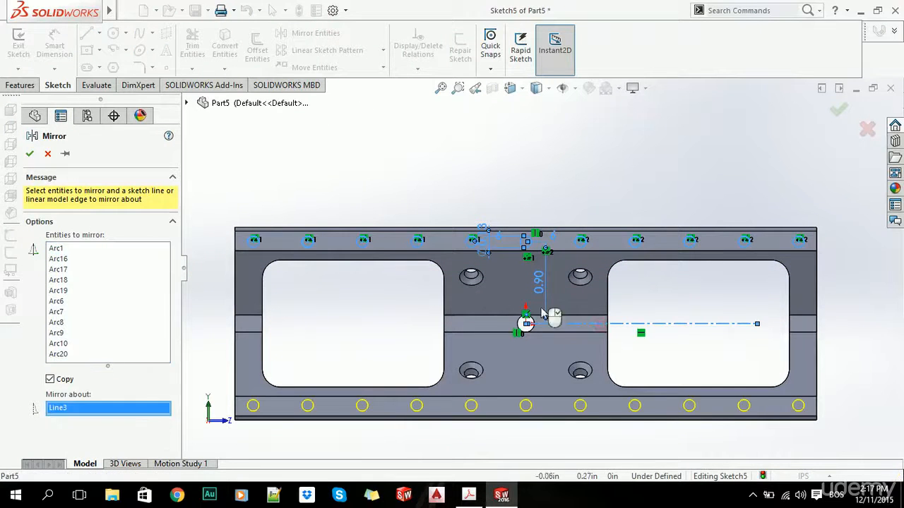
{"action": "left_click", "coordinate": [31, 152]}
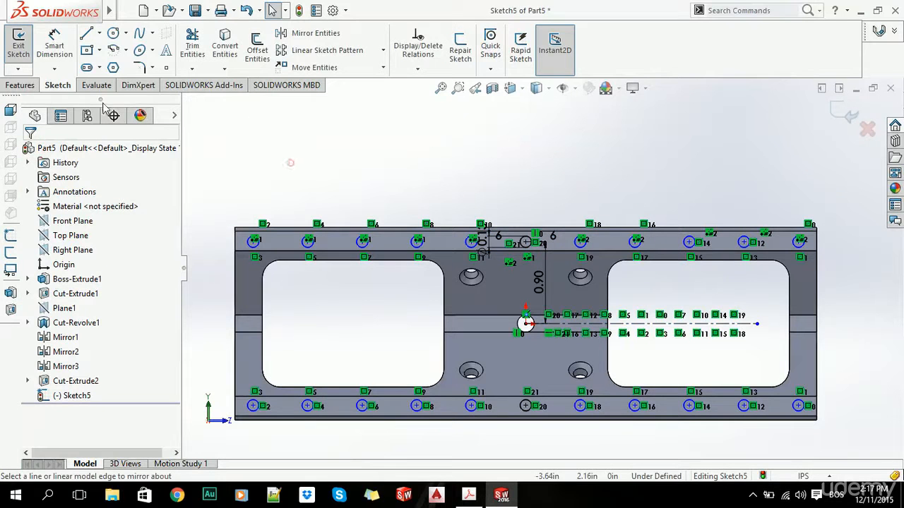
- Cut-extrude both rows of circles Through All to make the holes in the rails
{"action": "left_click", "coordinate": [22, 87]}
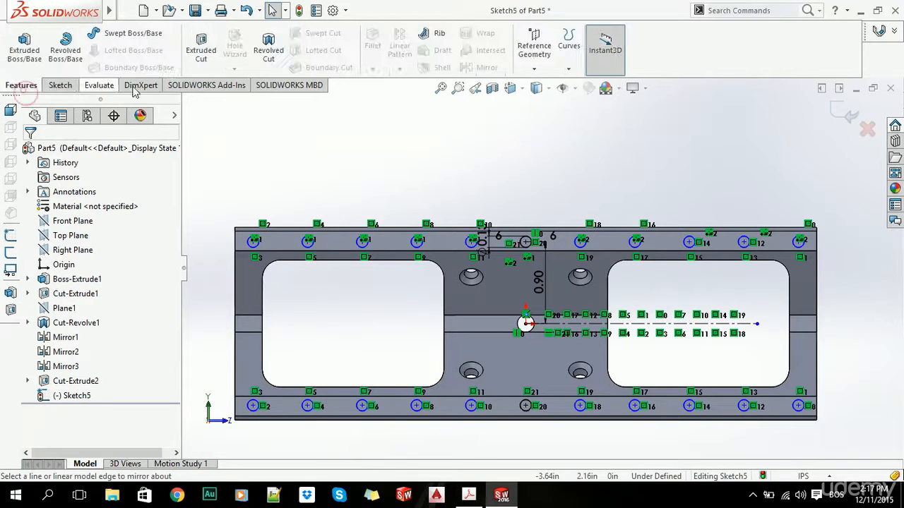
{"action": "left_click", "coordinate": [201, 55]}
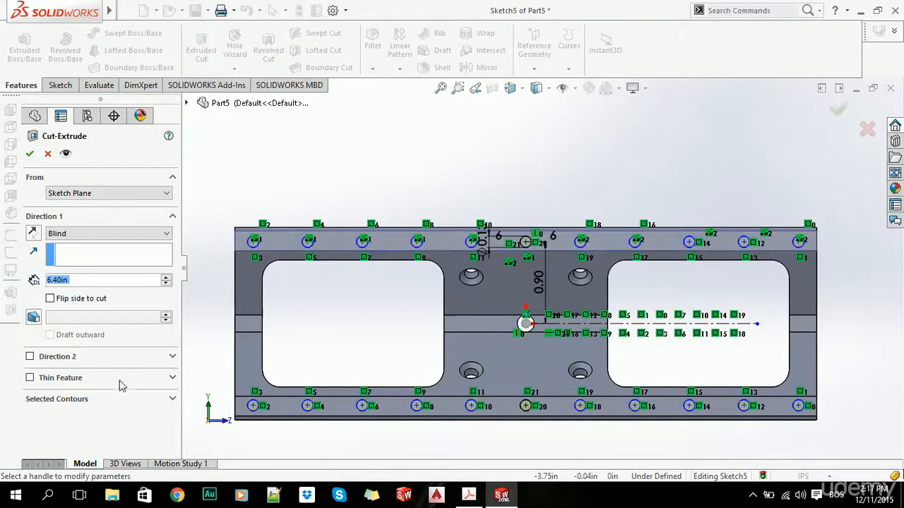
{"action": "left_click", "coordinate": [128, 400]}
{"action": "scroll", "coordinate": [283, 261], "scroll_direction": "down", "scroll_amount": 6}
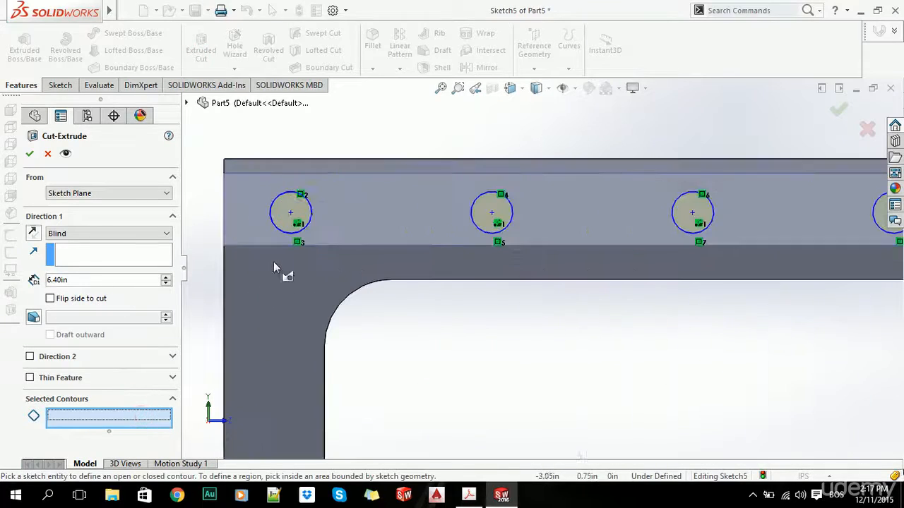
{"action": "scroll", "coordinate": [506, 280], "scroll_direction": "up", "scroll_amount": 4}
{"action": "middle_click_drag", "start_coordinate": [506, 276], "coordinate": [546, 289]}
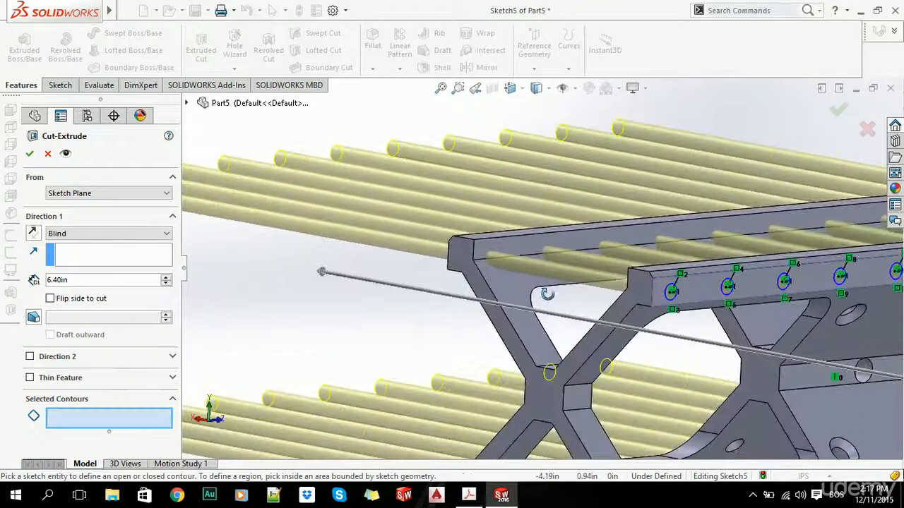
{"action": "scroll", "coordinate": [547, 288], "scroll_direction": "up", "scroll_amount": 3}
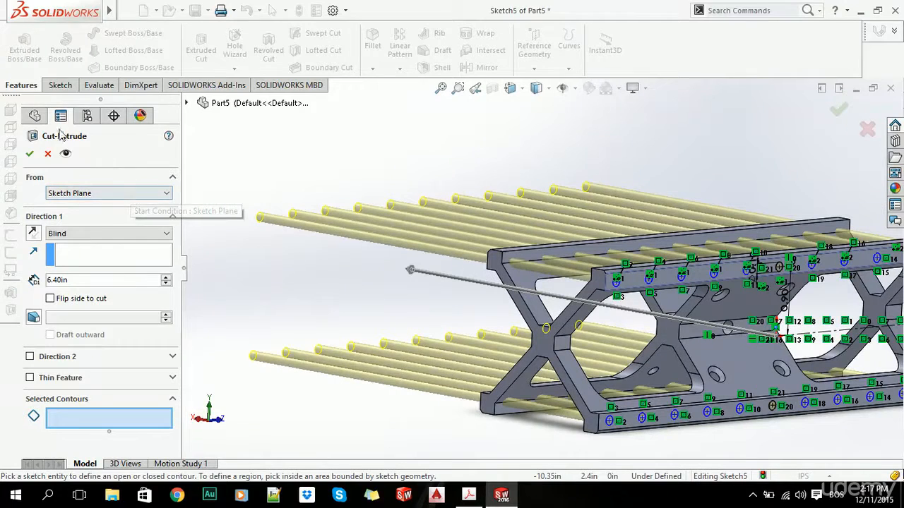
{"action": "left_click", "coordinate": [62, 236]}
{"action": "left_click", "coordinate": [75, 255]}
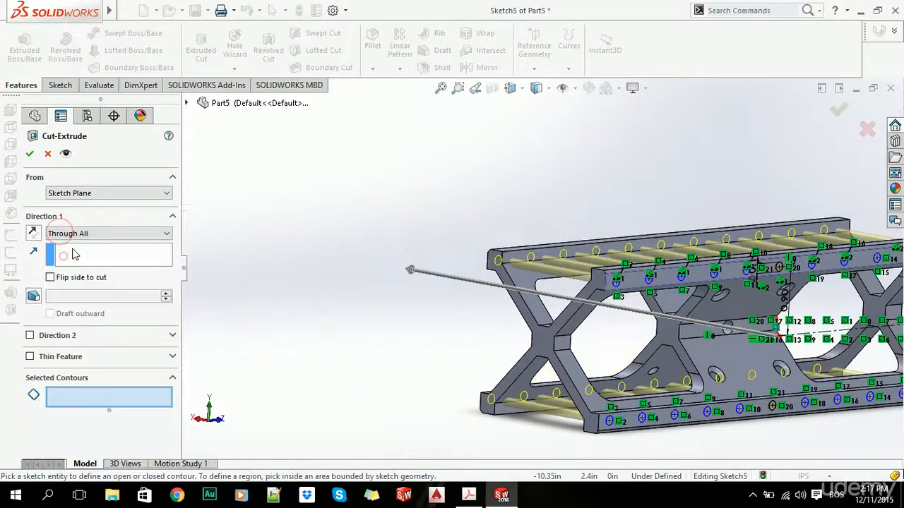
{"action": "left_click", "coordinate": [29, 154]}
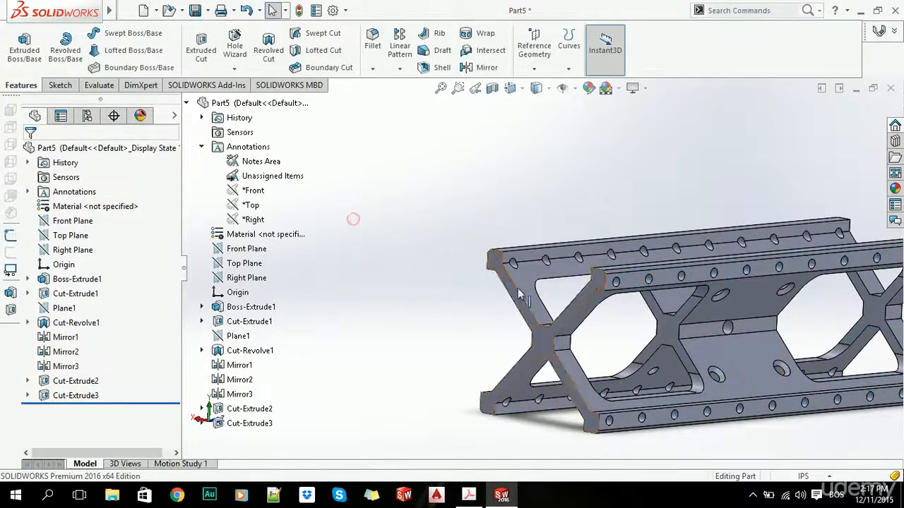
{"action": "middle_click_drag", "start_coordinate": [545, 298], "coordinate": [645, 323]}
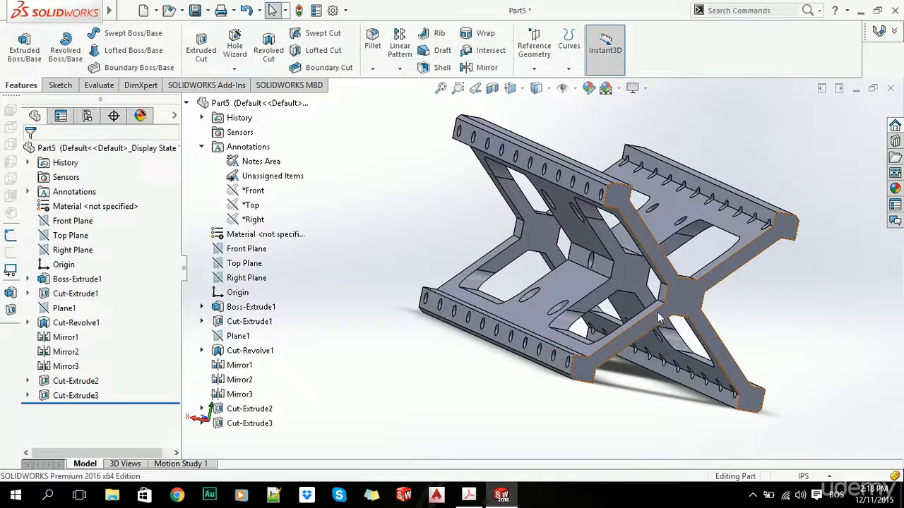
- Check the PDF drawing, return to SOLIDWORKS, and sketch a circle about 0.17 in in diameter at the origin on the X-shaped end face
{"action": "key", "text": "alt+Tab"}
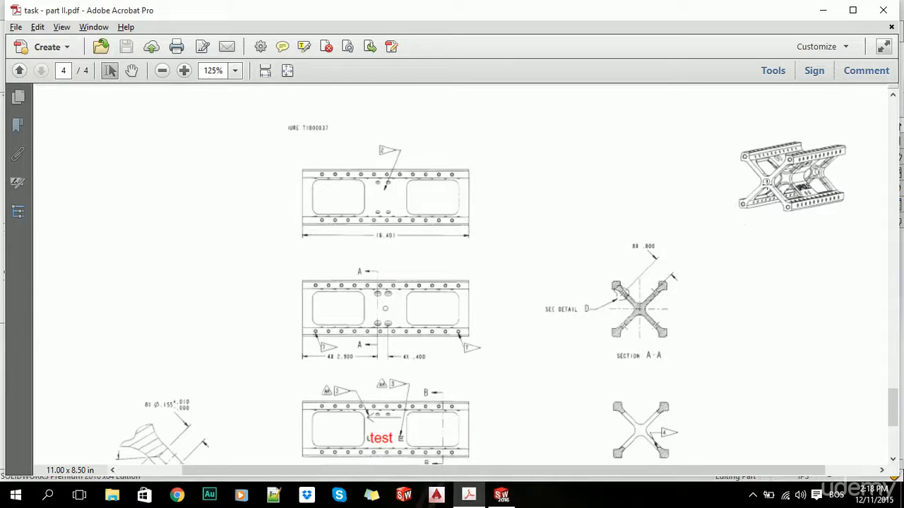
{"action": "scroll", "coordinate": [764, 208], "scroll_direction": "down", "scroll_amount": 1}
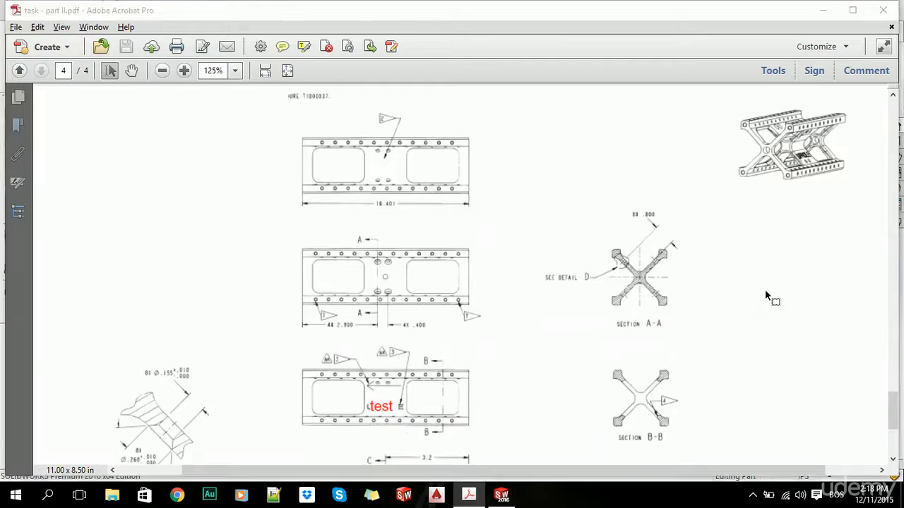
{"action": "key", "text": "alt+Tab"}
{"action": "left_click", "coordinate": [57, 85]}
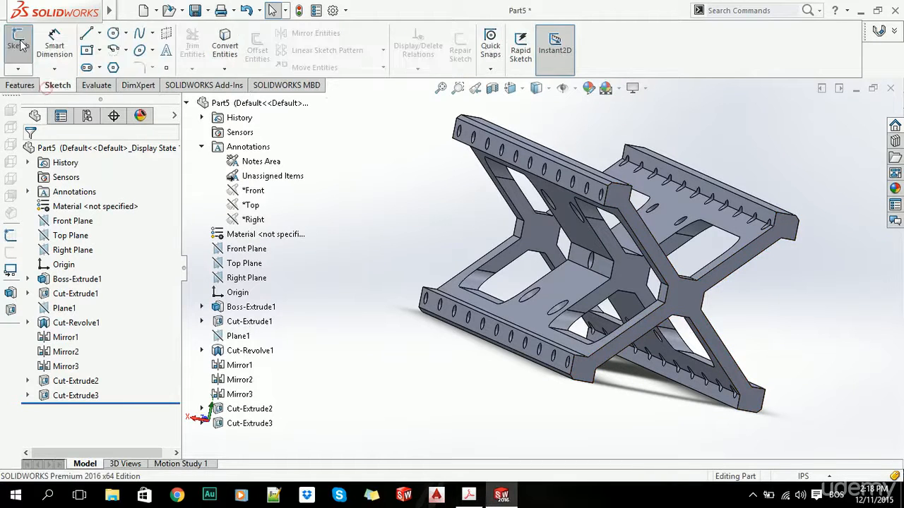
{"action": "left_click", "coordinate": [18, 46]}
{"action": "left_click", "coordinate": [697, 298]}
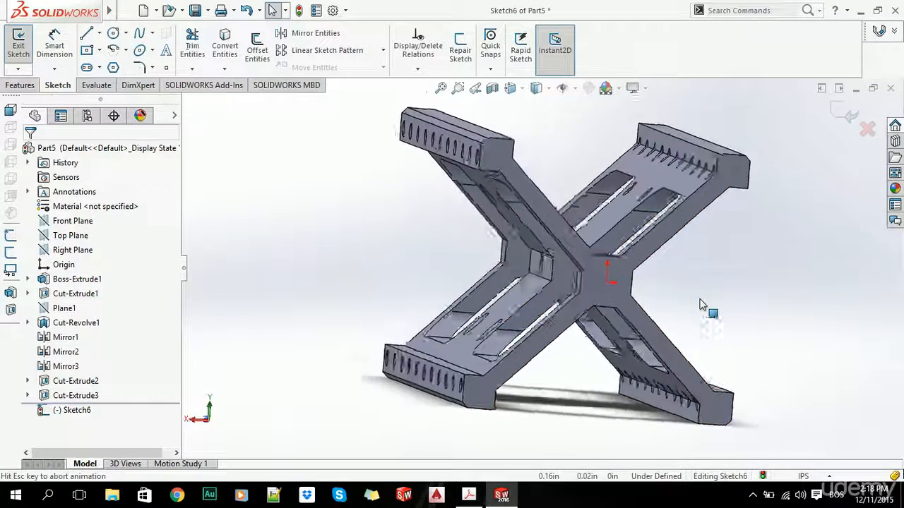
{"action": "left_click", "coordinate": [113, 33]}
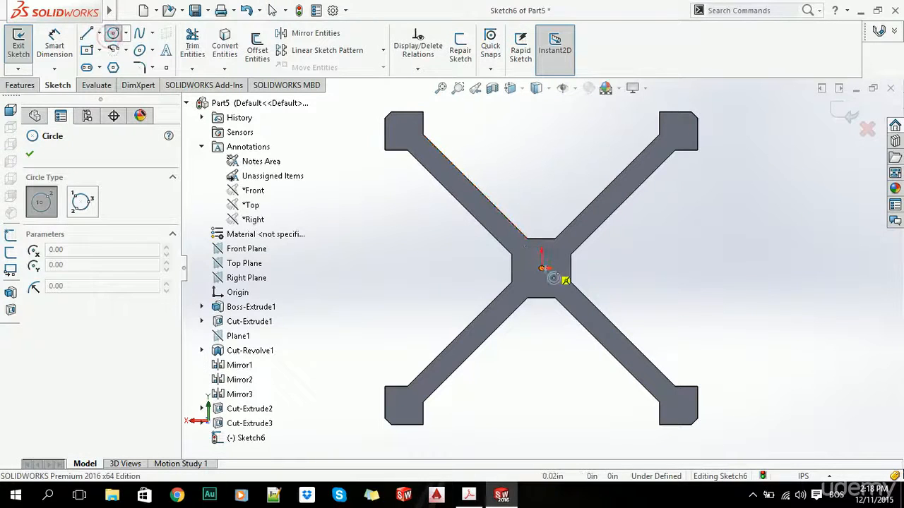
{"action": "left_click", "coordinate": [542, 268]}
{"action": "left_click", "coordinate": [554, 268]}
- Dimension the central circle's diameter and set it to 0.25 in
{"action": "key", "text": "s"}
{"action": "left_click", "coordinate": [597, 322]}
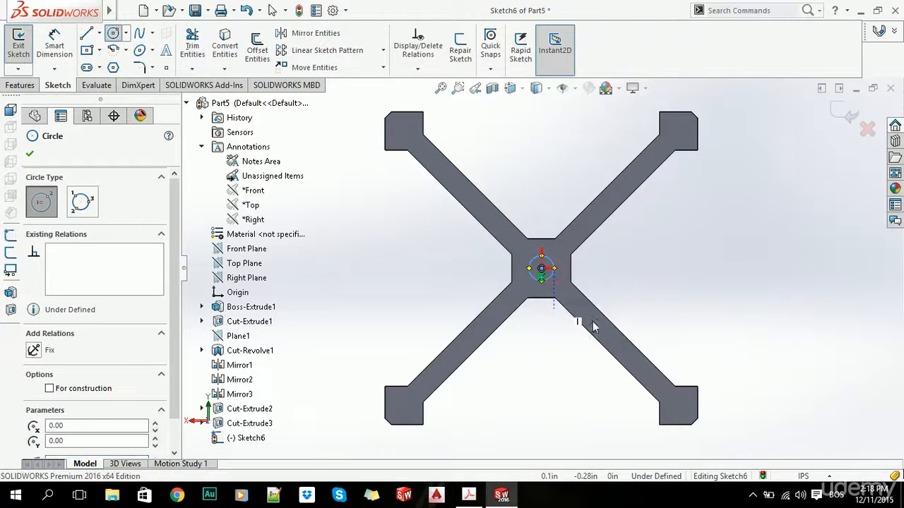
{"action": "left_click", "coordinate": [551, 276]}
{"action": "left_click", "coordinate": [636, 282]}
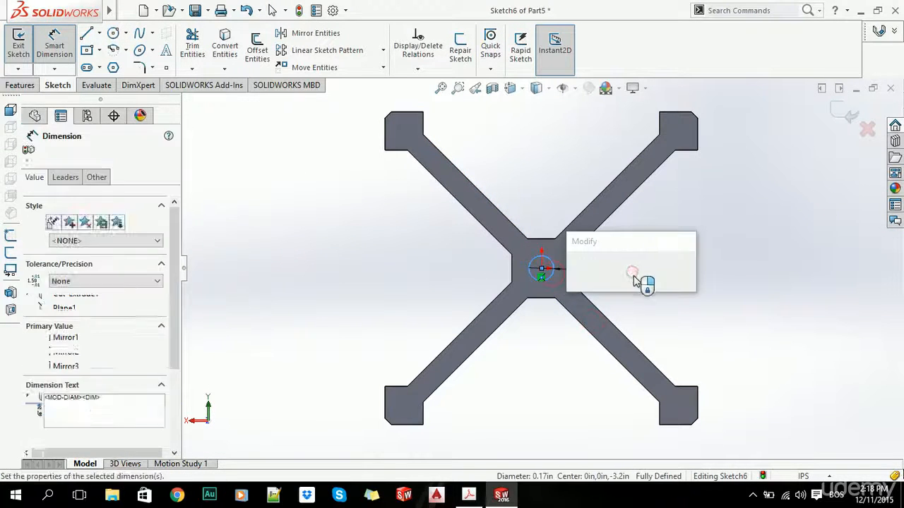
{"action": "key", "text": "Return"}
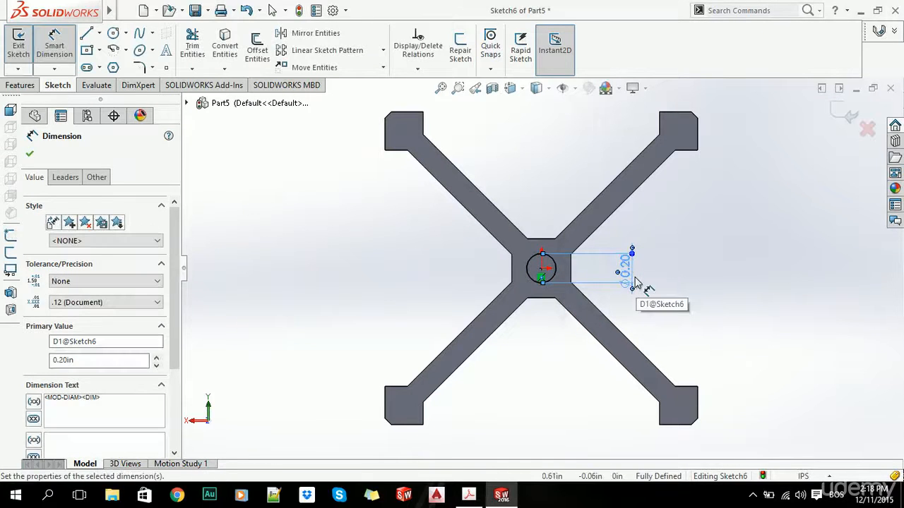
{"action": "double_click", "coordinate": [632, 284]}
{"action": "type", "text": "0.25"}
{"action": "key", "text": "Return"}
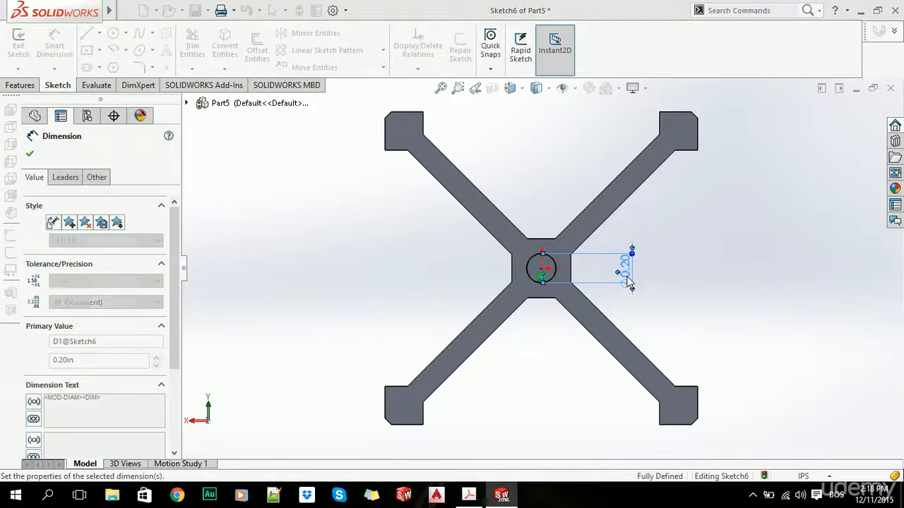
{"action": "key", "text": "Escape"}
{"action": "key", "text": "Escape"}
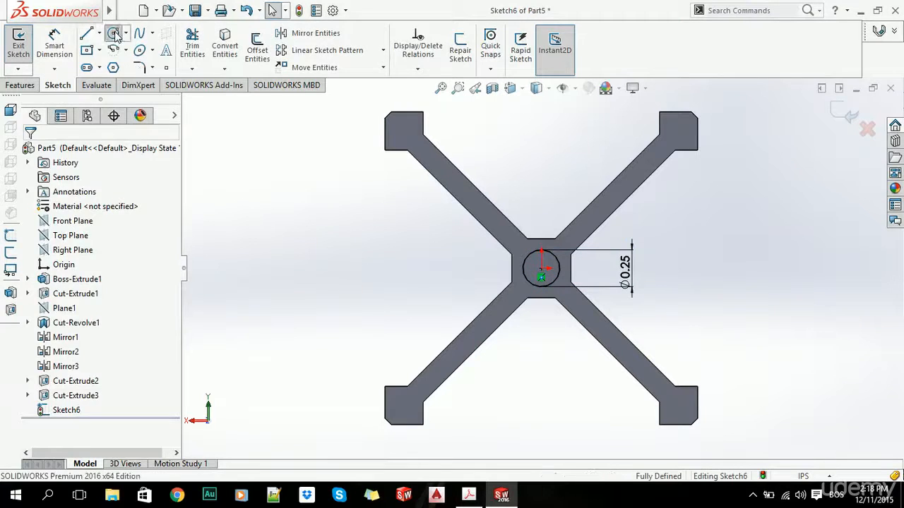
- Sketch a circle inside the upper end block on the positive X side and set its diameter to 0.125 in
{"action": "left_click", "coordinate": [114, 34]}
{"action": "left_click", "coordinate": [402, 130]}
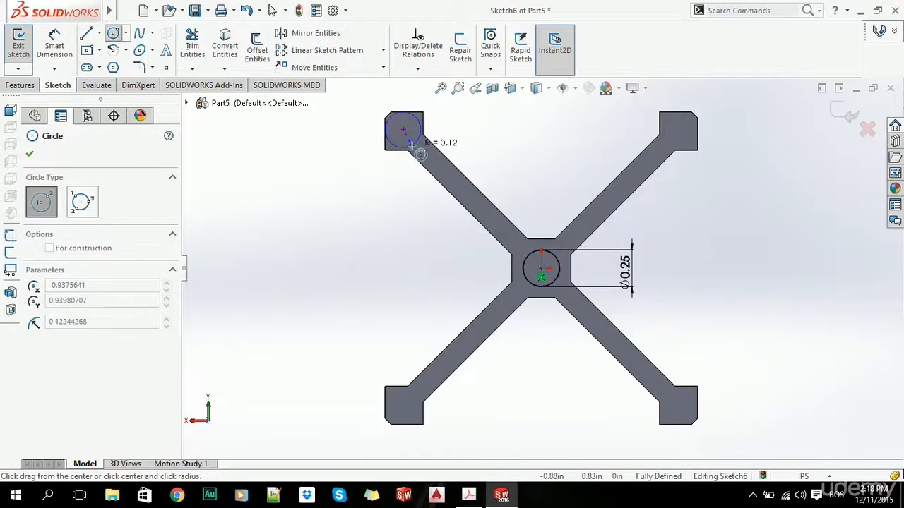
{"action": "left_click", "coordinate": [409, 137]}
{"action": "key", "text": "Escape"}
{"action": "key", "text": "s"}
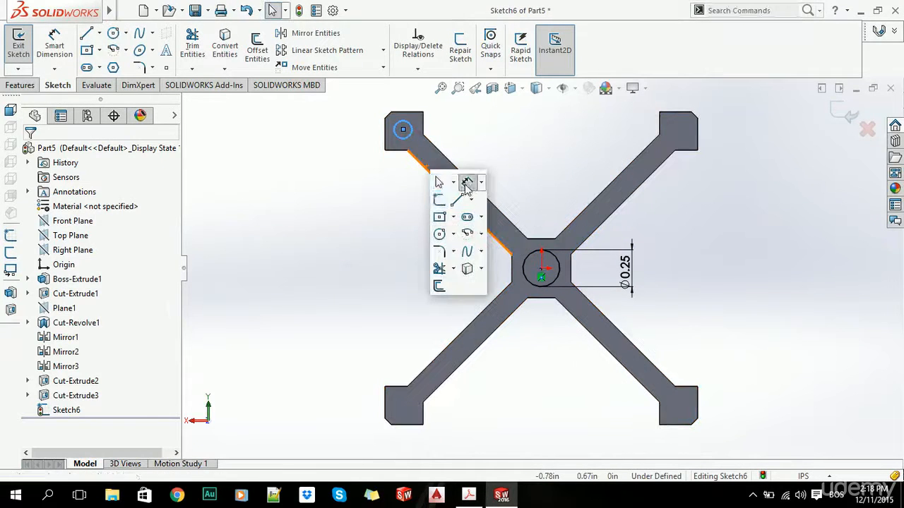
{"action": "left_click", "coordinate": [468, 184]}
{"action": "left_click", "coordinate": [441, 134]}
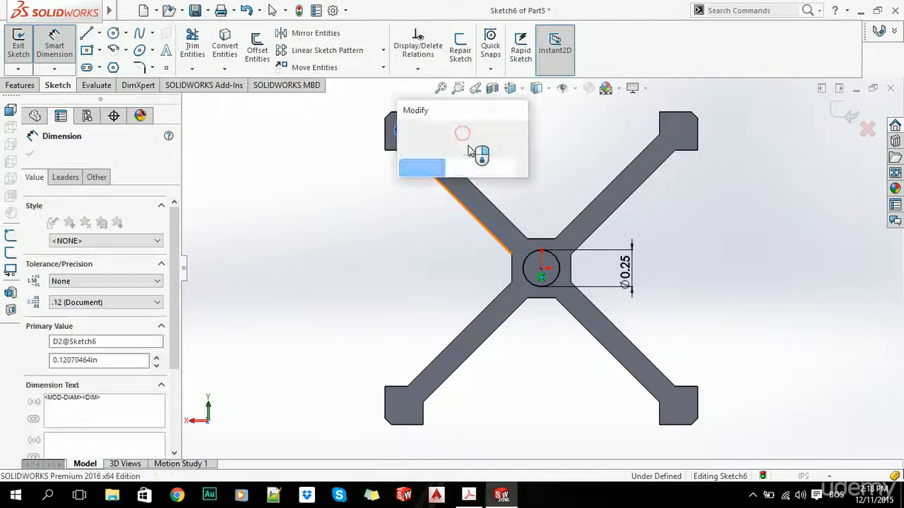
{"action": "type", "text": "0.12"}
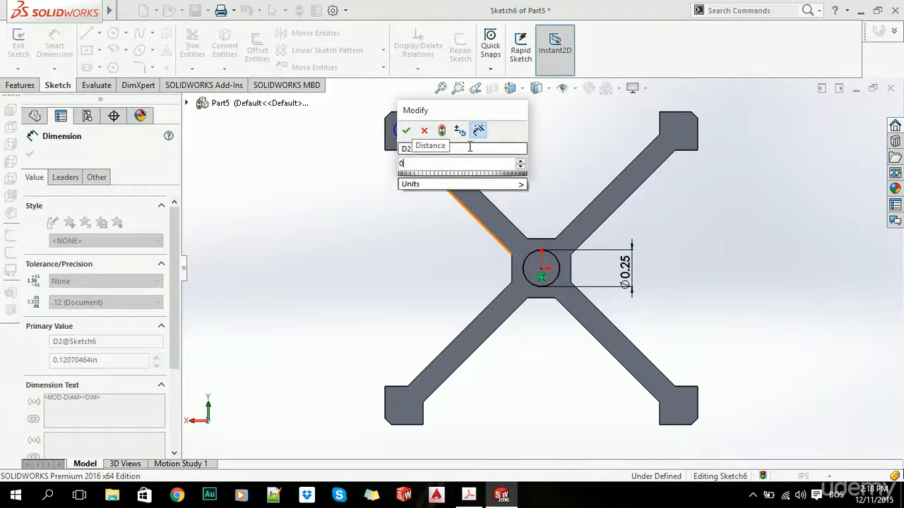
{"action": "key", "text": "Return"}
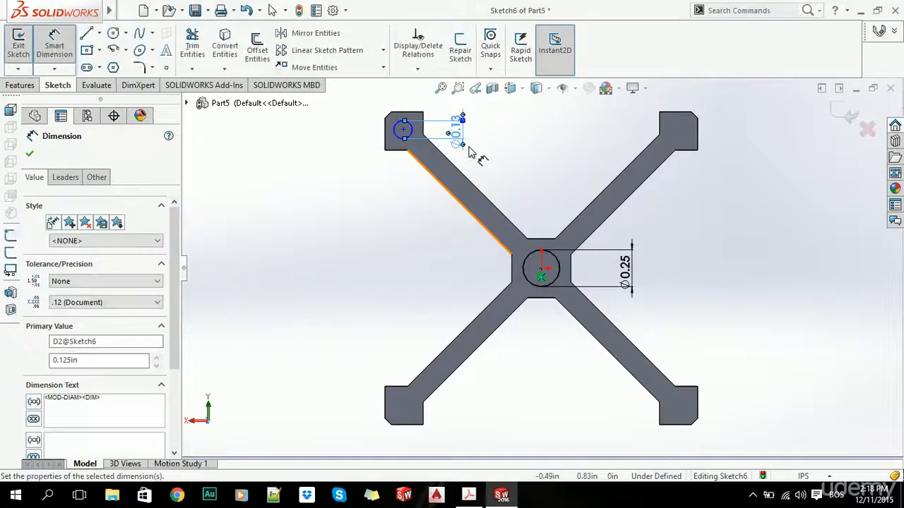
{"action": "key", "text": "Escape"}
- Sketch a diagonal centerline about 1.33 in long from the origin to the center of the end-block circle
{"action": "left_click", "coordinate": [100, 33]}
{"action": "left_click", "coordinate": [113, 62]}
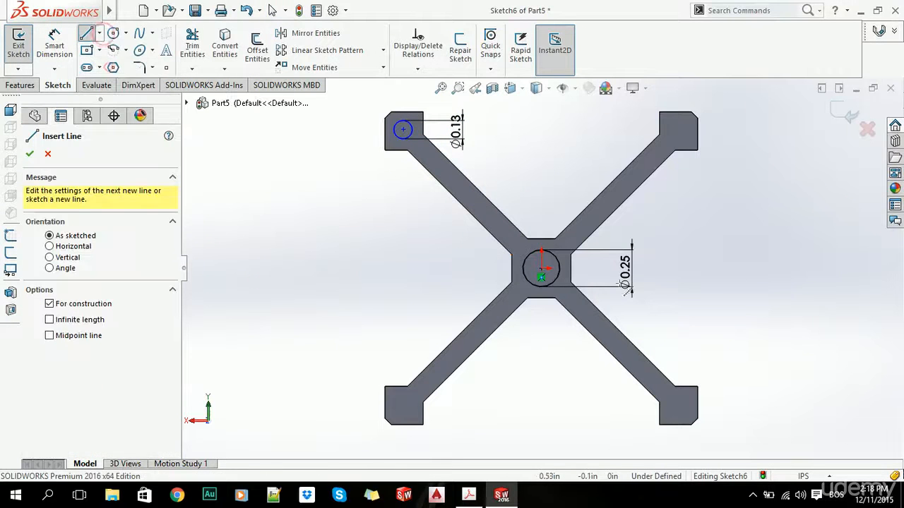
{"action": "left_click", "coordinate": [542, 269]}
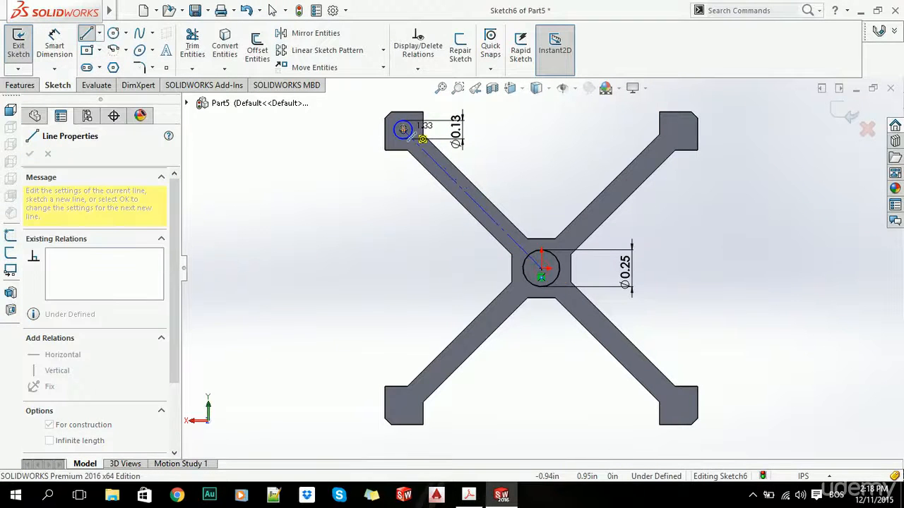
{"action": "left_click", "coordinate": [416, 135]}
{"action": "key", "text": "Escape"}
- Dimension the diagonal centerline's length and set it to 1.06 in
{"action": "left_click", "coordinate": [55, 48]}
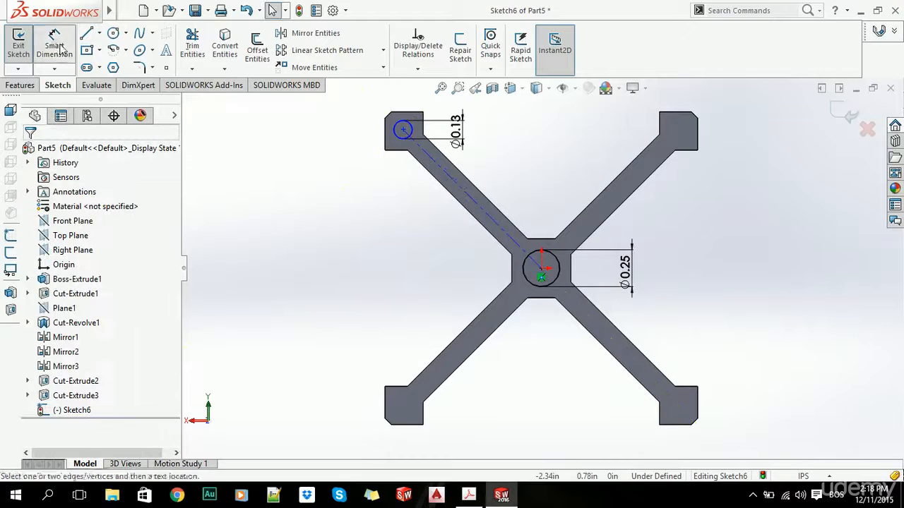
{"action": "left_click", "coordinate": [471, 197]}
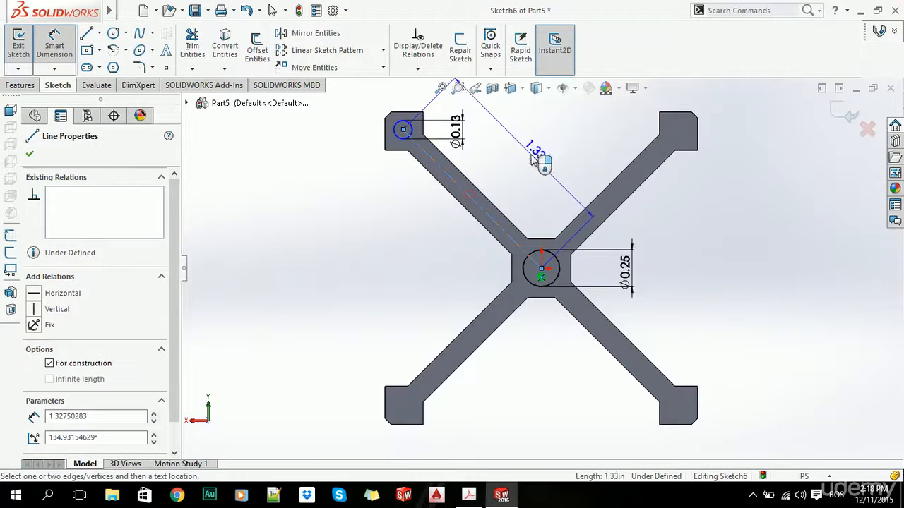
{"action": "left_click", "coordinate": [540, 160]}
{"action": "type", "text": "1."}
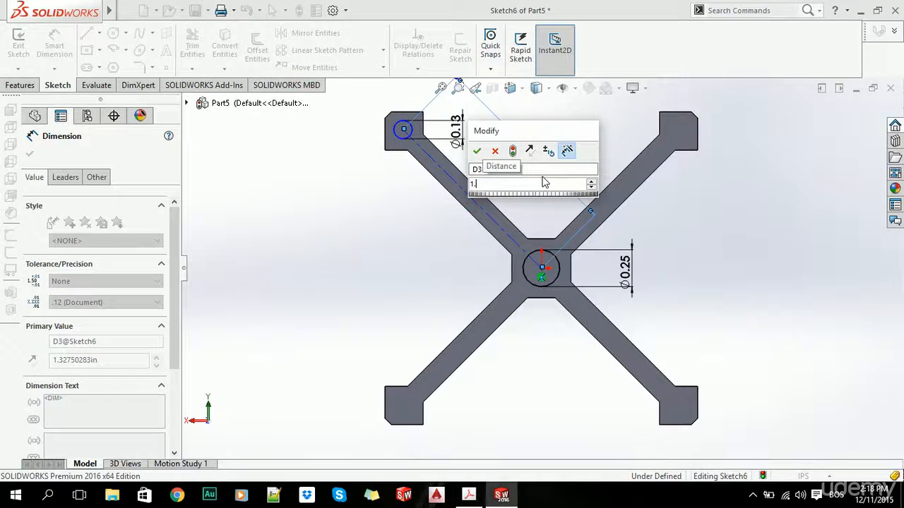
{"action": "type", "text": "06"}
{"action": "key", "text": "Return"}
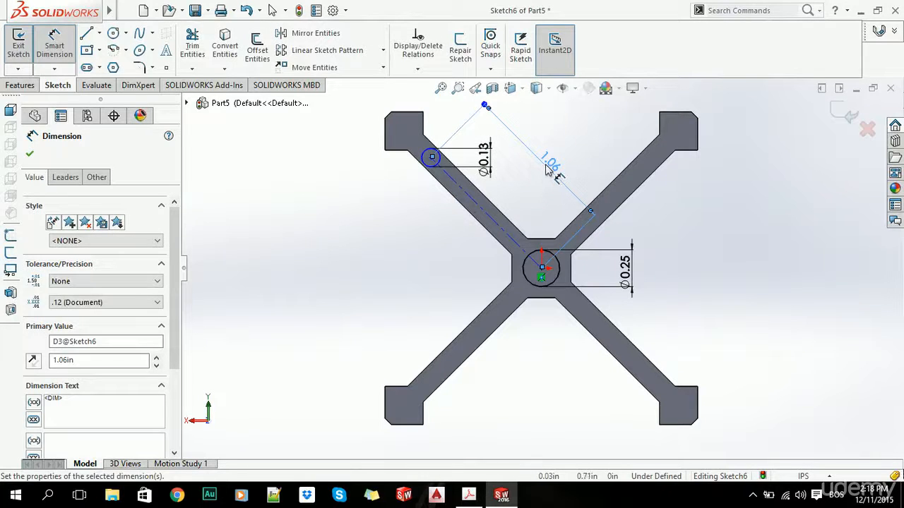
- Try lengths of 1.4 in and 1.3 in for the diagonal centerline
{"action": "double_click", "coordinate": [550, 168]}
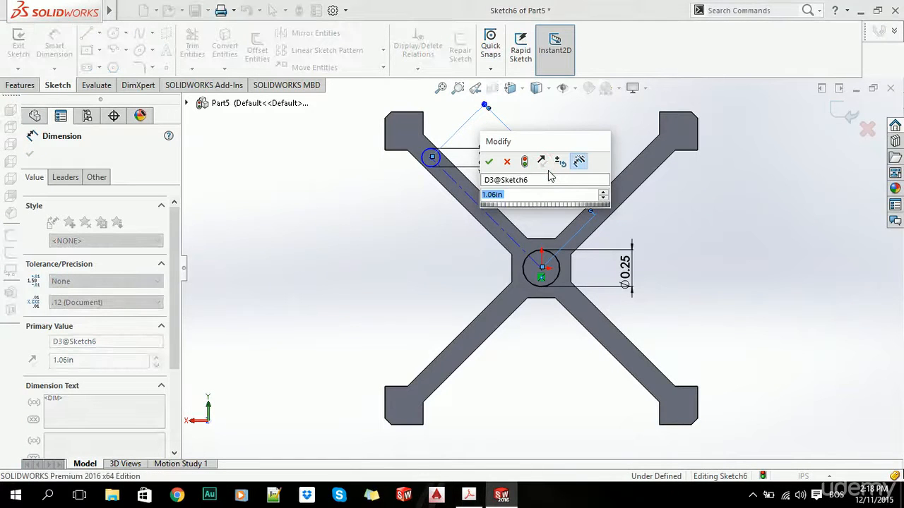
{"action": "type", "text": "1.4"}
{"action": "key", "text": "Return"}
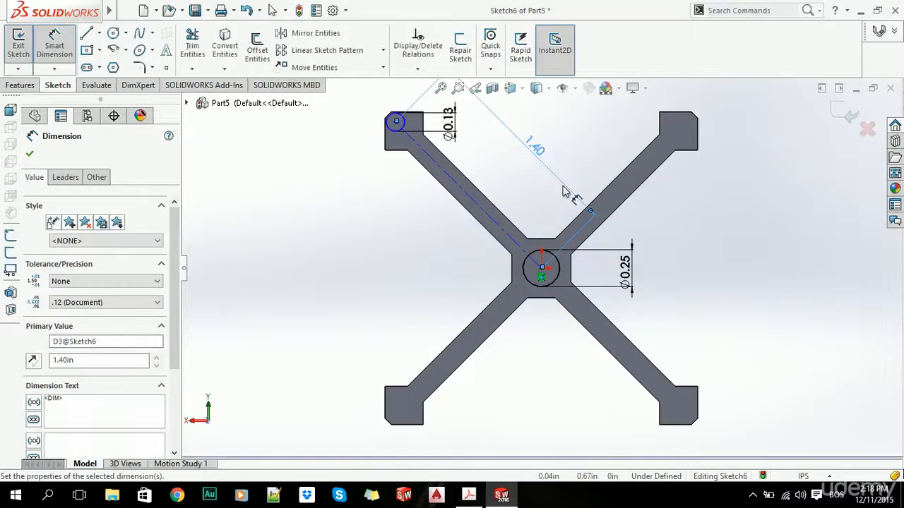
{"action": "double_click", "coordinate": [535, 152]}
{"action": "type", "text": "1.3"}
{"action": "key", "text": "Return"}
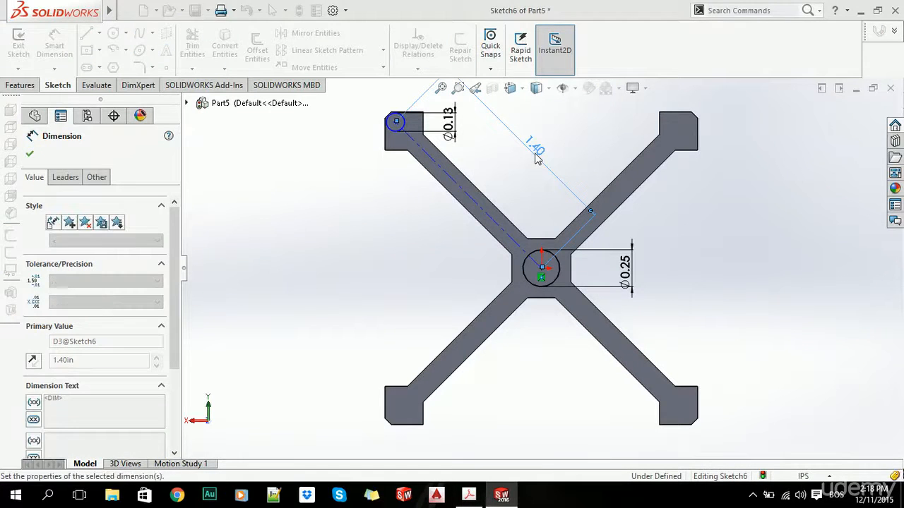
- Set the diagonal centerline's length to 1.33 in
{"action": "double_click", "coordinate": [534, 155]}
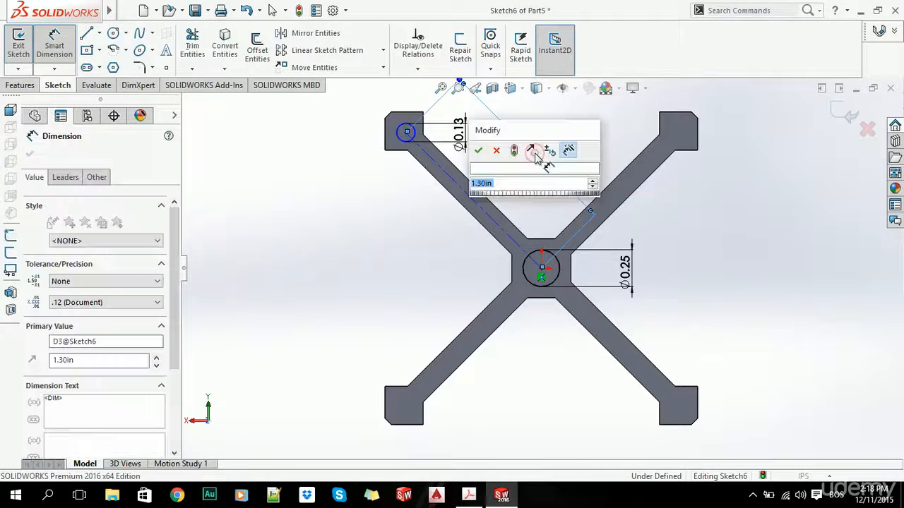
{"action": "type", "text": "1.33"}
{"action": "key", "text": "Return"}
{"action": "left_click", "coordinate": [279, 115]}
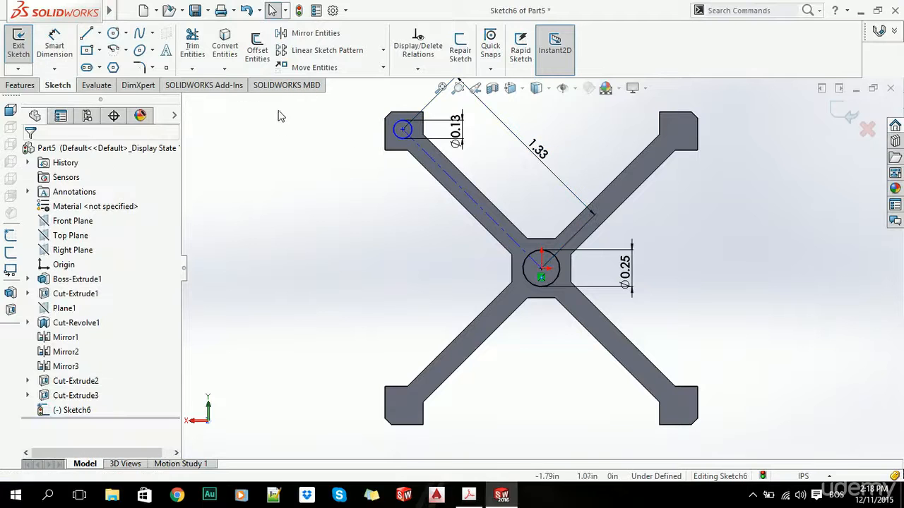
- Sketch a vertical centerline about 0.56 in long upward from the origin and a horizontal centerline from the origin toward positive X
{"action": "left_click", "coordinate": [99, 33]}
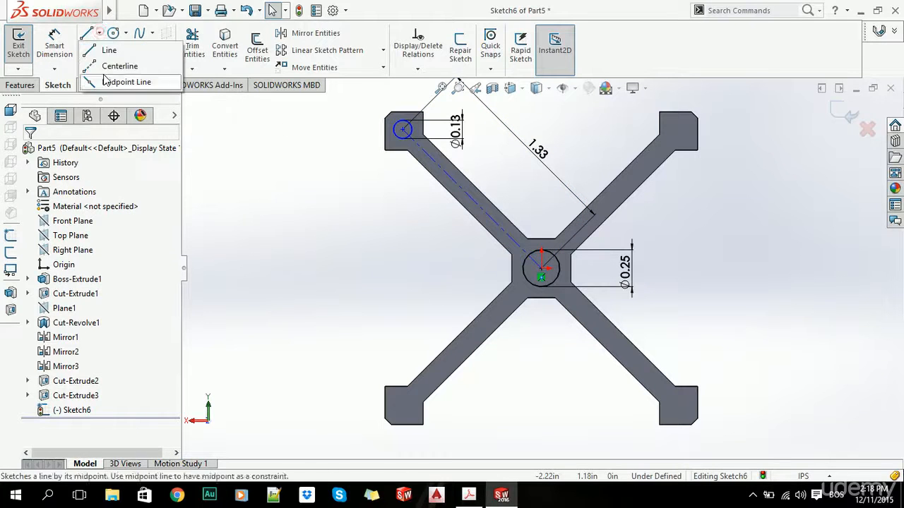
{"action": "left_click", "coordinate": [102, 64]}
{"action": "left_click", "coordinate": [542, 268]}
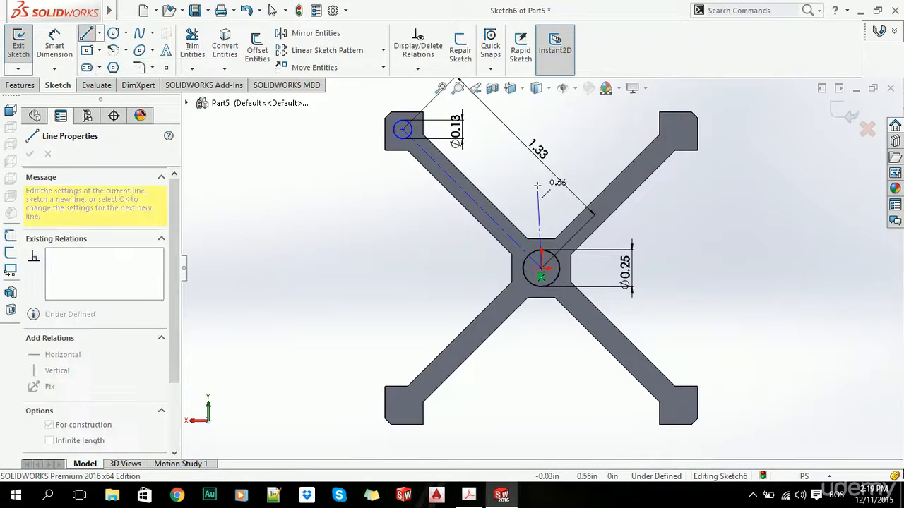
{"action": "left_click", "coordinate": [540, 186]}
{"action": "key", "text": "Escape"}
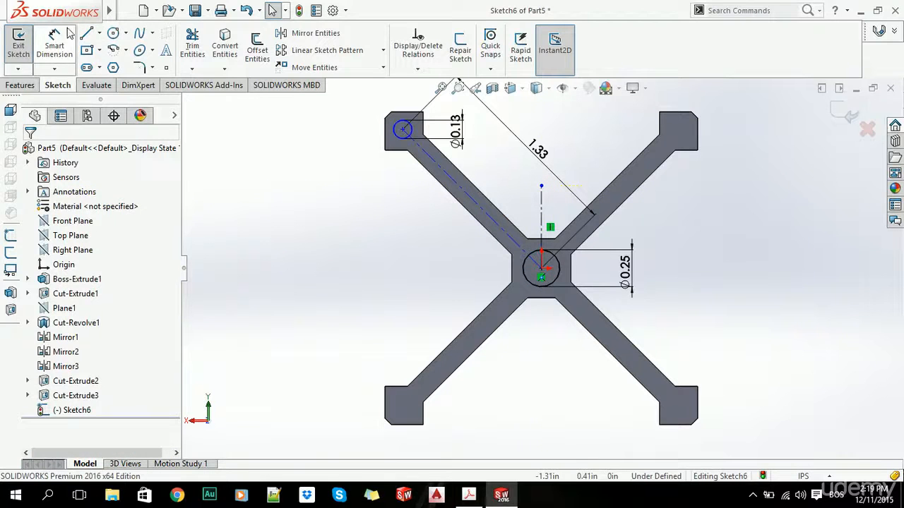
{"action": "left_click", "coordinate": [99, 34]}
{"action": "left_click", "coordinate": [104, 64]}
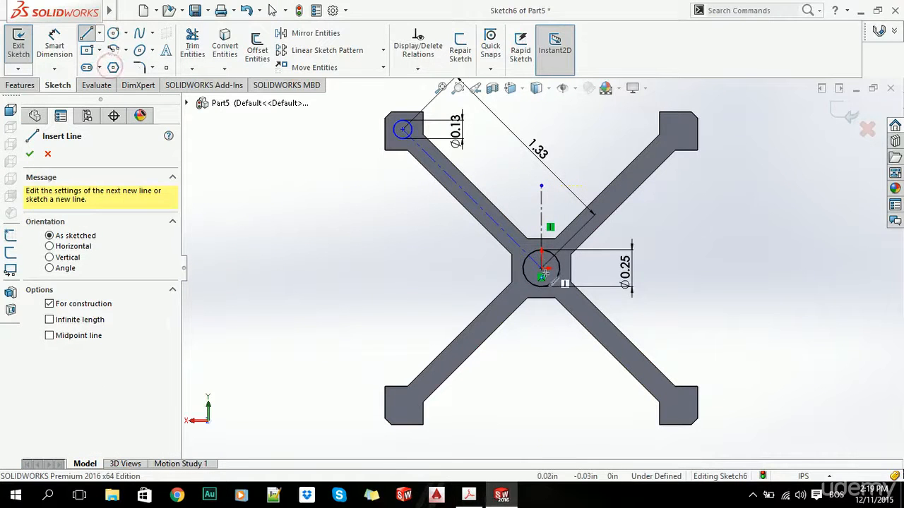
{"action": "left_click", "coordinate": [541, 269]}
{"action": "left_click", "coordinate": [444, 268]}
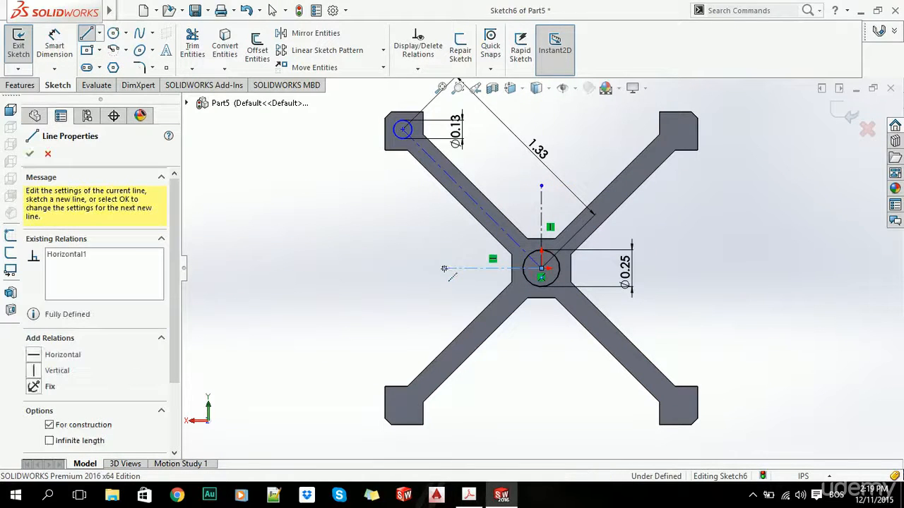
{"action": "key", "text": "Escape"}
- Mirror the end-block circle about the vertical centerline onto the opposite upper arm
{"action": "left_click", "coordinate": [310, 33]}
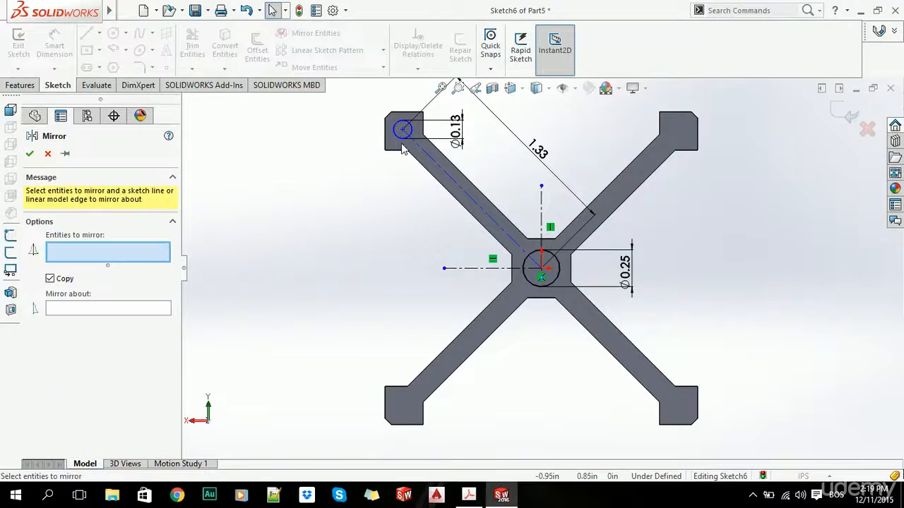
{"action": "left_click", "coordinate": [399, 136]}
{"action": "left_click", "coordinate": [104, 311]}
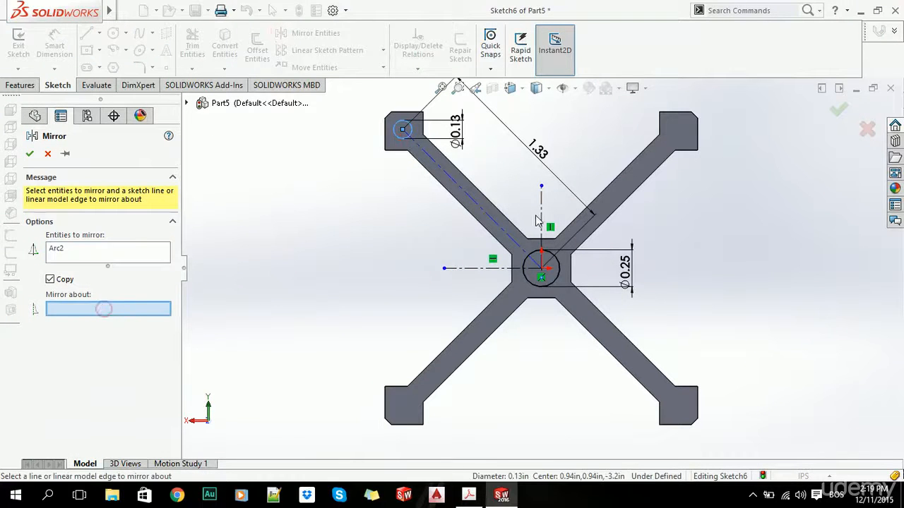
{"action": "left_click", "coordinate": [539, 219]}
{"action": "left_click", "coordinate": [30, 153]}
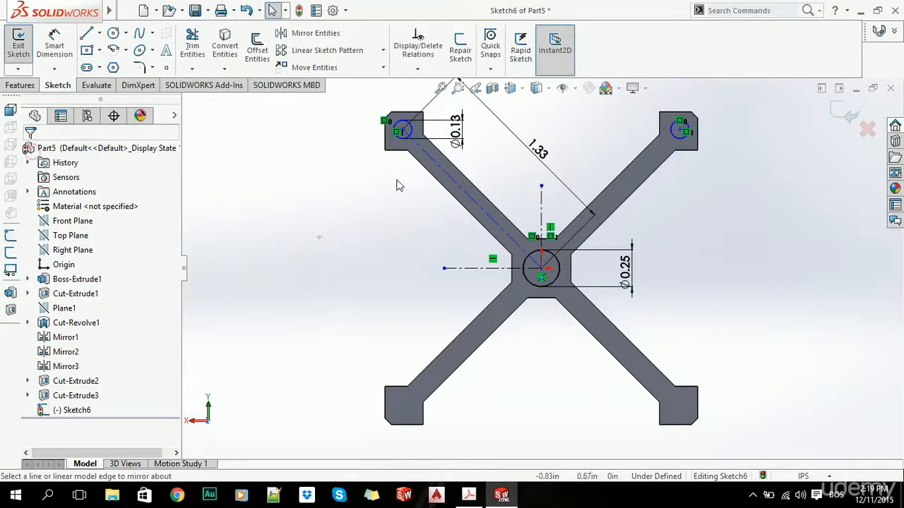
- Mirror both upper corner circles about the horizontal centerline onto the two lower end blocks
{"action": "left_click", "coordinate": [316, 34]}
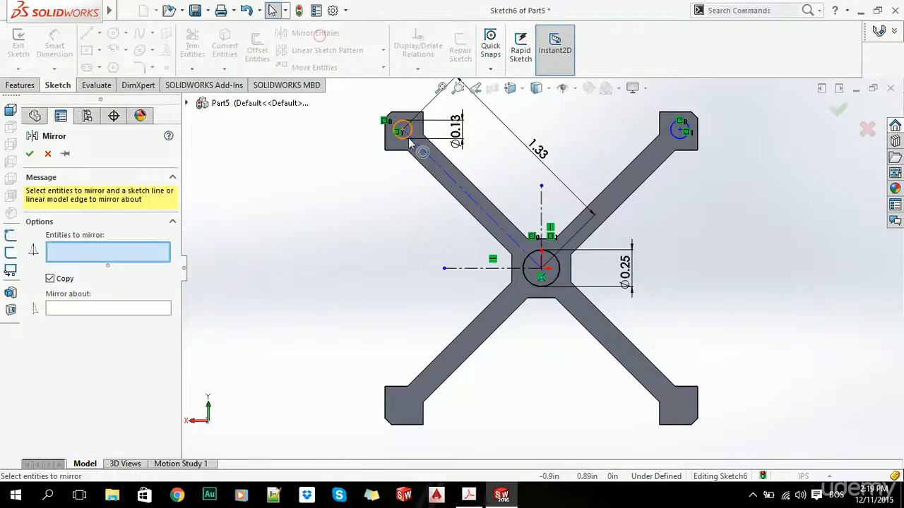
{"action": "left_click", "coordinate": [401, 135]}
{"action": "left_click", "coordinate": [676, 132]}
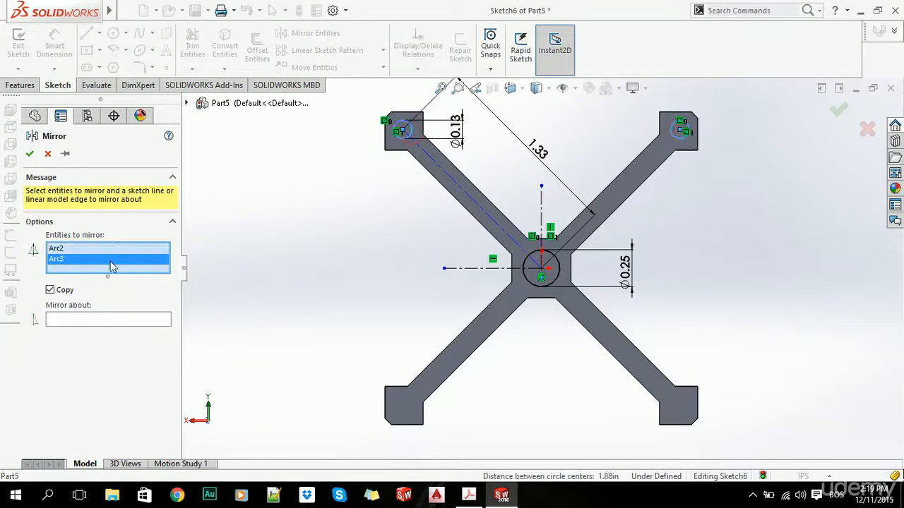
{"action": "left_click", "coordinate": [129, 320]}
{"action": "left_click", "coordinate": [465, 271]}
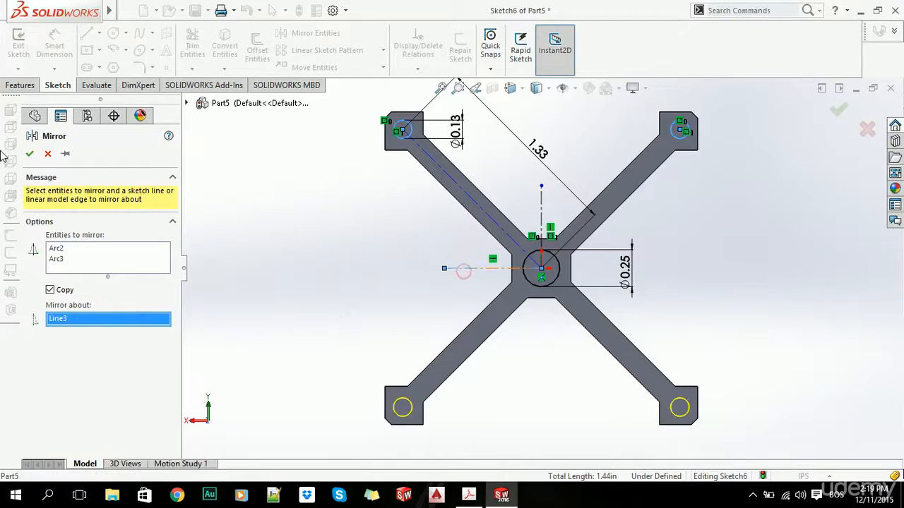
{"action": "left_click", "coordinate": [29, 153]}
- Extrude-cut the central and corner circles into the end face with a blind depth of 0.3 in
{"action": "left_click", "coordinate": [20, 85]}
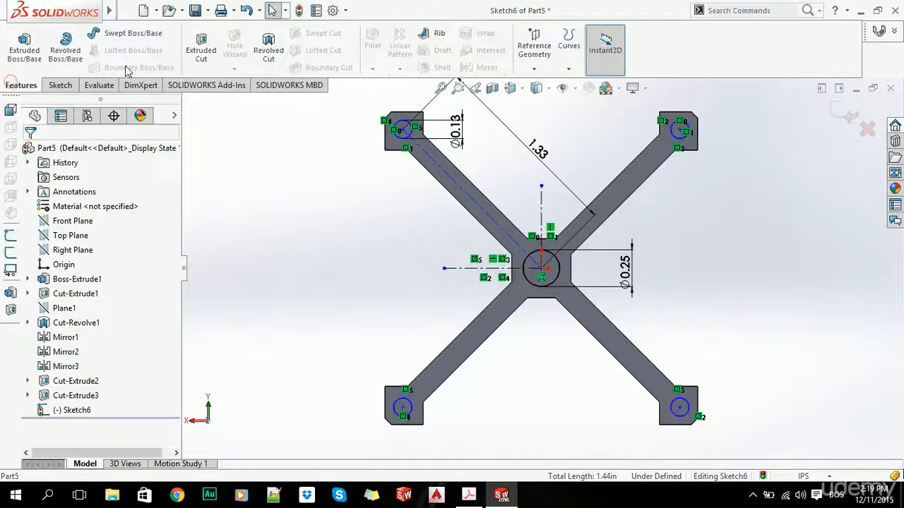
{"action": "left_click", "coordinate": [201, 50]}
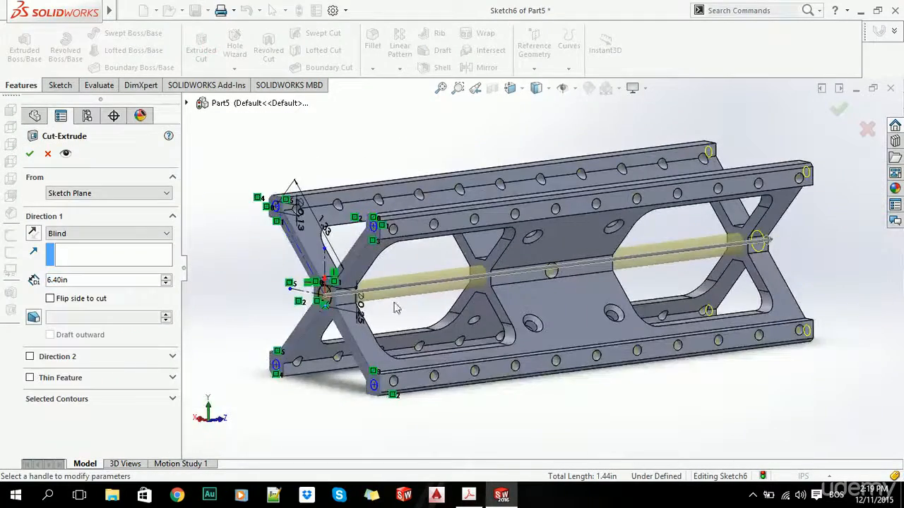
{"action": "scroll", "coordinate": [354, 320], "scroll_direction": "down", "scroll_amount": 2}
{"action": "middle_click_drag", "start_coordinate": [341, 285], "coordinate": [284, 285]}
{"action": "scroll", "coordinate": [375, 311], "scroll_direction": "down", "scroll_amount": 1}
{"action": "scroll", "coordinate": [377, 311], "scroll_direction": "down", "scroll_amount": 2}
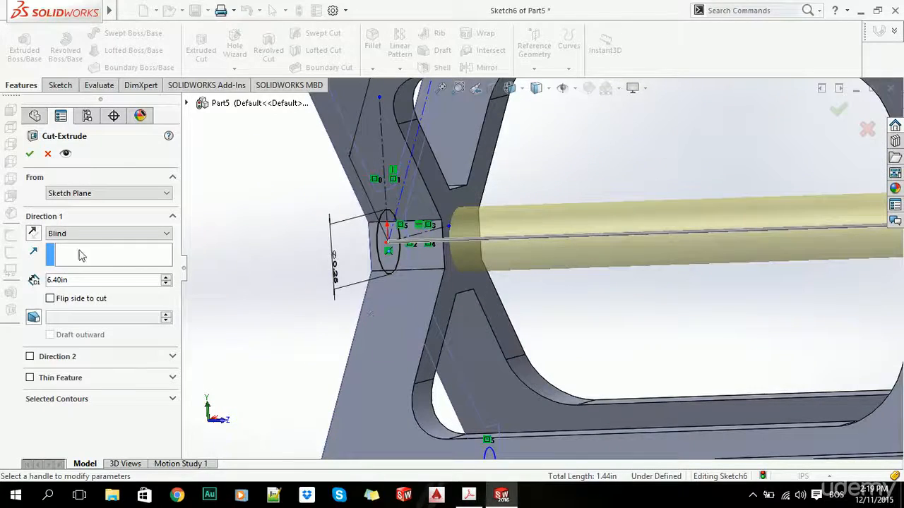
{"action": "type", "text": "0.3"}
{"action": "key", "text": "Tab"}
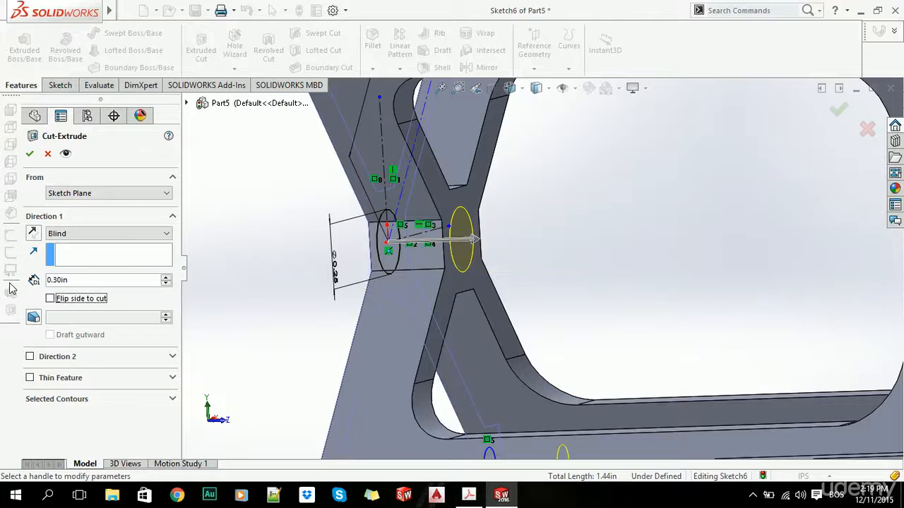
{"action": "scroll", "coordinate": [520, 258], "scroll_direction": "up", "scroll_amount": 6}
{"action": "middle_click_drag", "start_coordinate": [521, 257], "coordinate": [540, 269]}
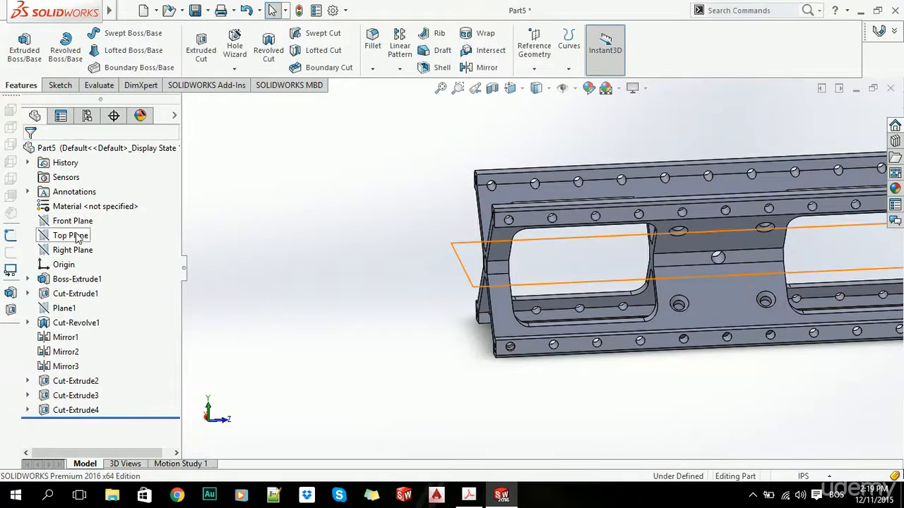
- Mirror the end-face hole cut about the Front Plane onto the opposite end of the bracket
{"action": "left_click", "coordinate": [71, 221]}
{"action": "left_click", "coordinate": [473, 65]}
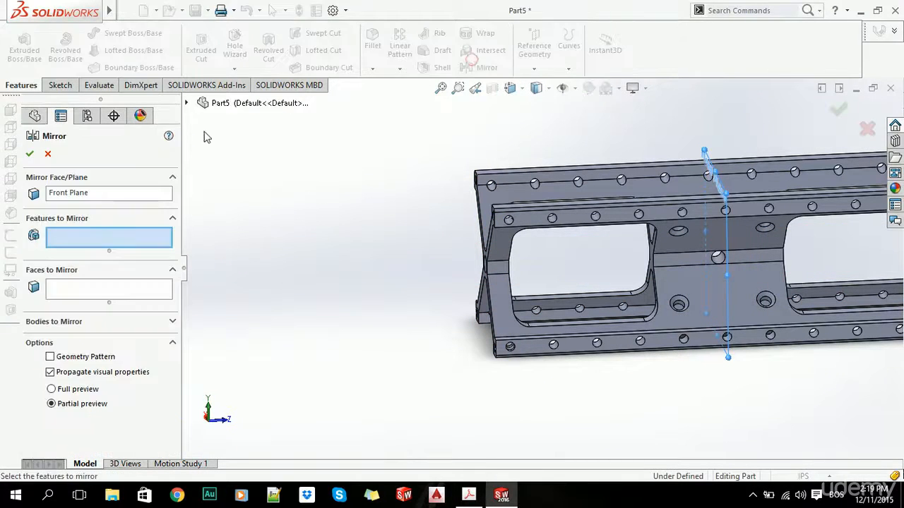
{"action": "left_click", "coordinate": [189, 103]}
{"action": "left_click", "coordinate": [242, 365]}
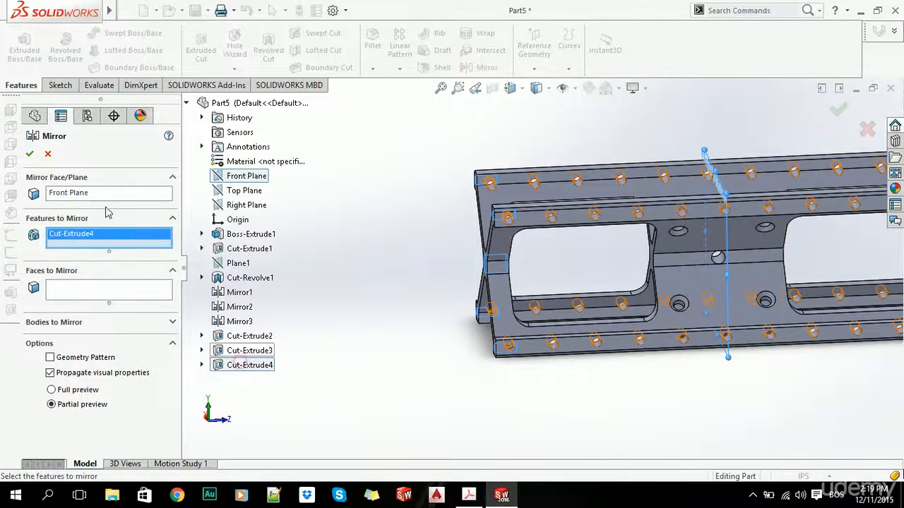
{"action": "left_click", "coordinate": [32, 154]}
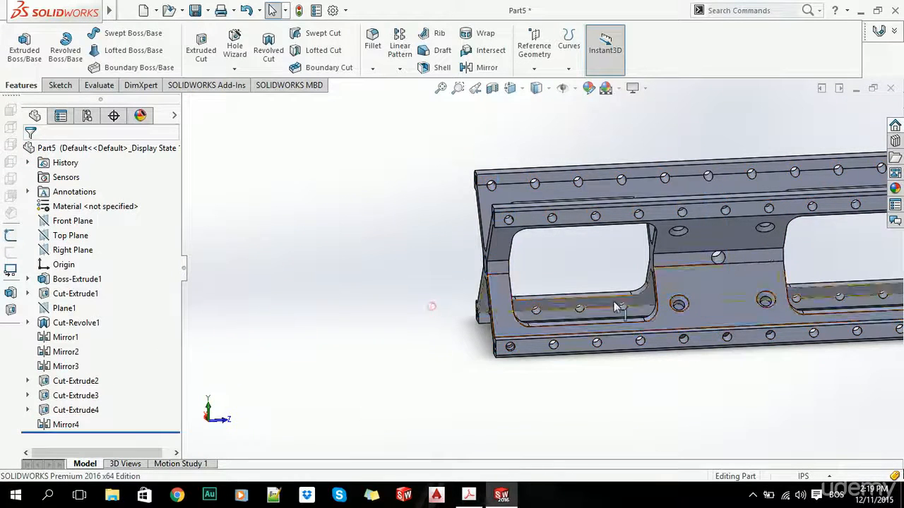
- Examine the bracket in isometric and rotated views and compare it with the task - part II PDF drawing
{"action": "key", "text": "ctrl+1"}
{"action": "middle_click_drag", "start_coordinate": [433, 306], "coordinate": [647, 235]}
{"action": "key", "text": "ctrl+7"}
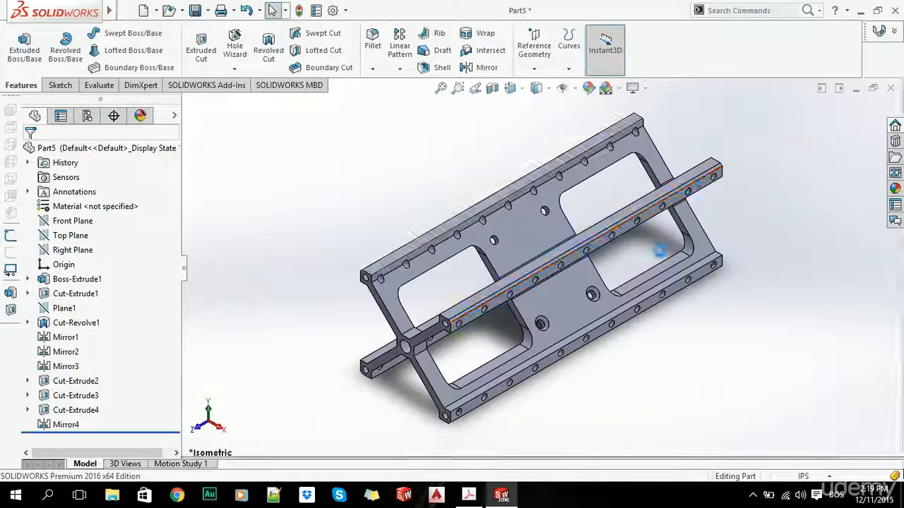
{"action": "key", "text": "alt+Tab"}
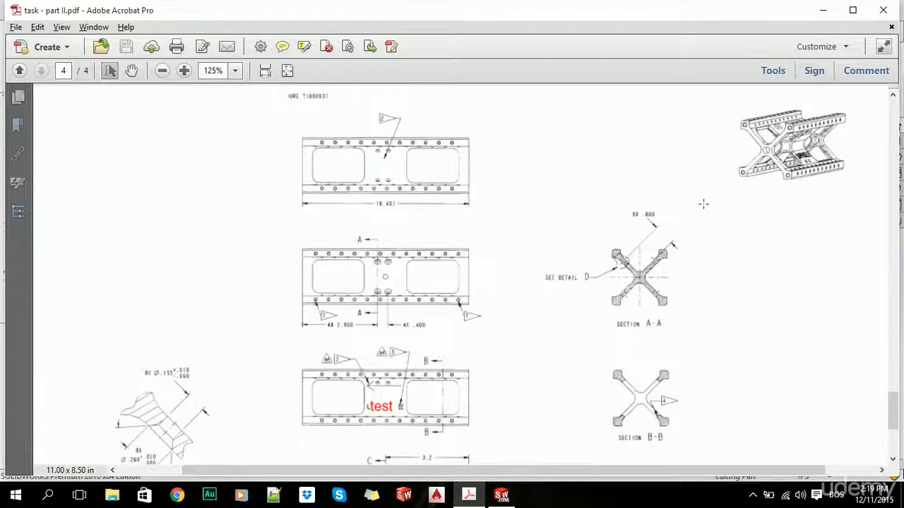
{"action": "scroll", "coordinate": [690, 208], "scroll_direction": "down", "scroll_amount": 2}
{"action": "scroll", "coordinate": [685, 210], "scroll_direction": "up", "scroll_amount": 3}
{"action": "key", "text": "alt+Tab"}
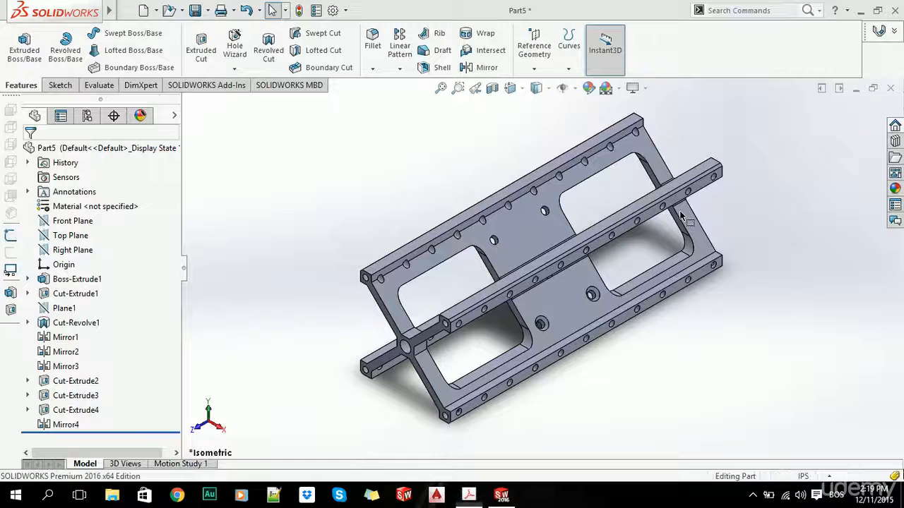
{"action": "middle_click_drag", "start_coordinate": [684, 219], "coordinate": [600, 165]}
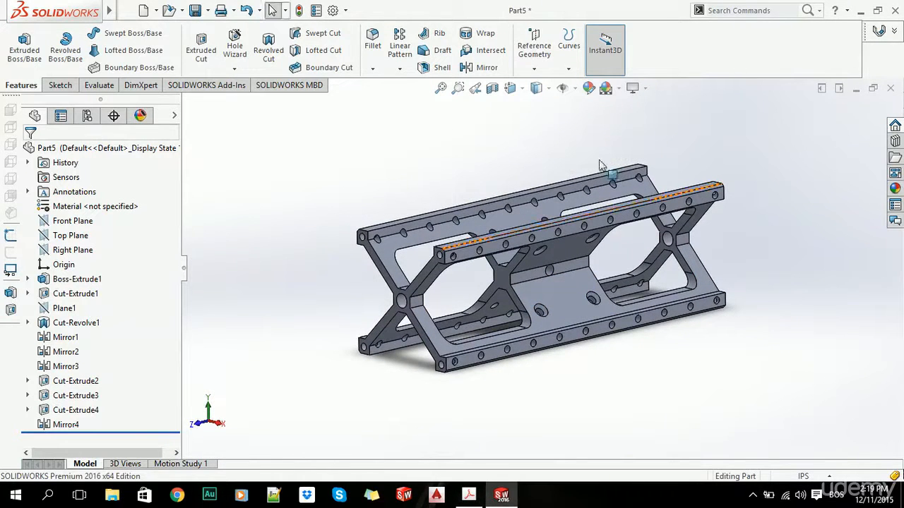
{"action": "left_click", "coordinate": [126, 11]}
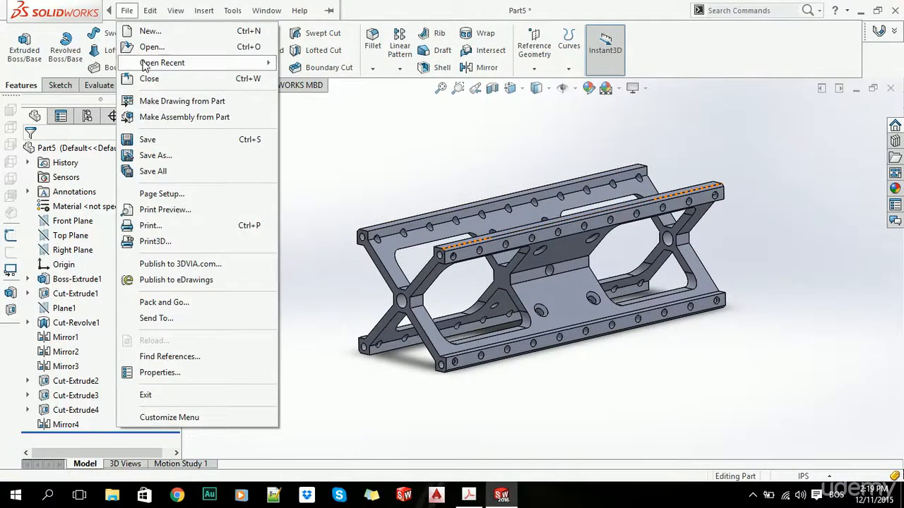
{"action": "left_click", "coordinate": [343, 134]}
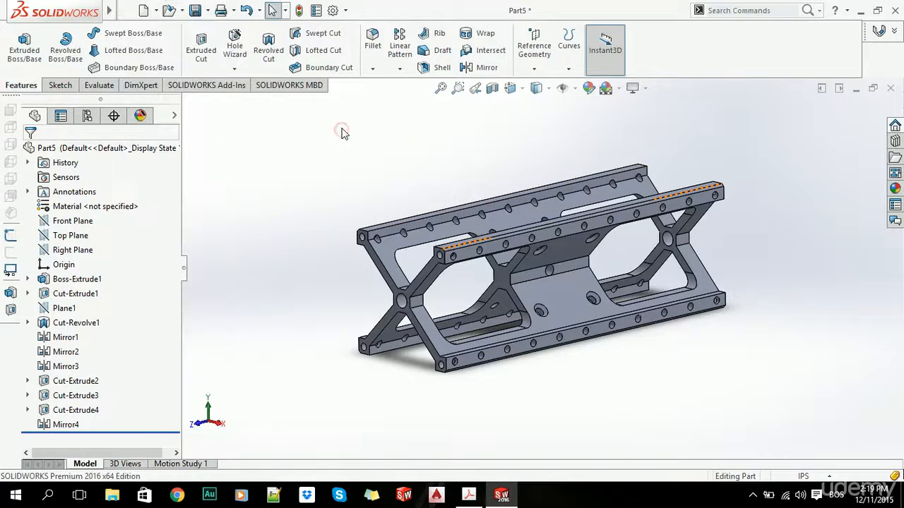
{"action": "key", "text": "alt+Tab"}
{"action": "key", "text": "alt+Tab"}
- Close the part and save its changes in the Videos folder under the file name part_2_exercise
{"action": "left_click", "coordinate": [891, 88]}
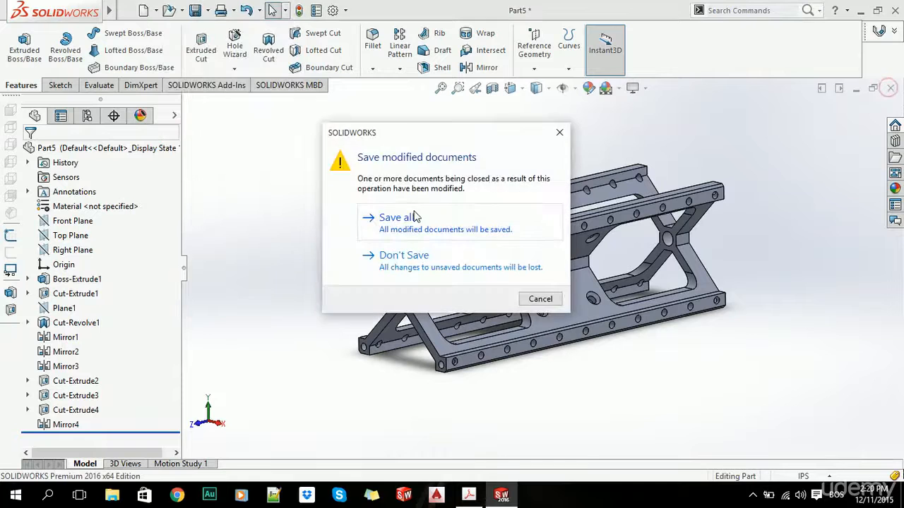
{"action": "left_click", "coordinate": [415, 216]}
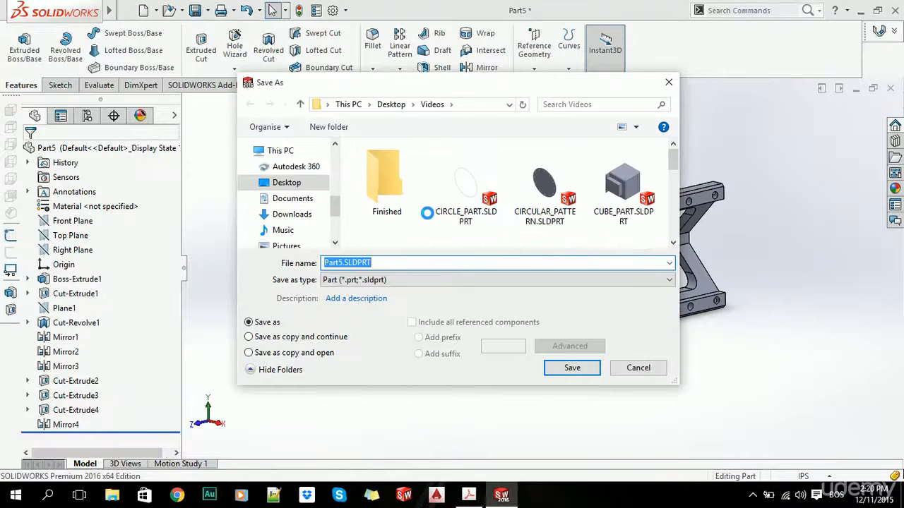
{"action": "type", "text": "part_2_exercise"}
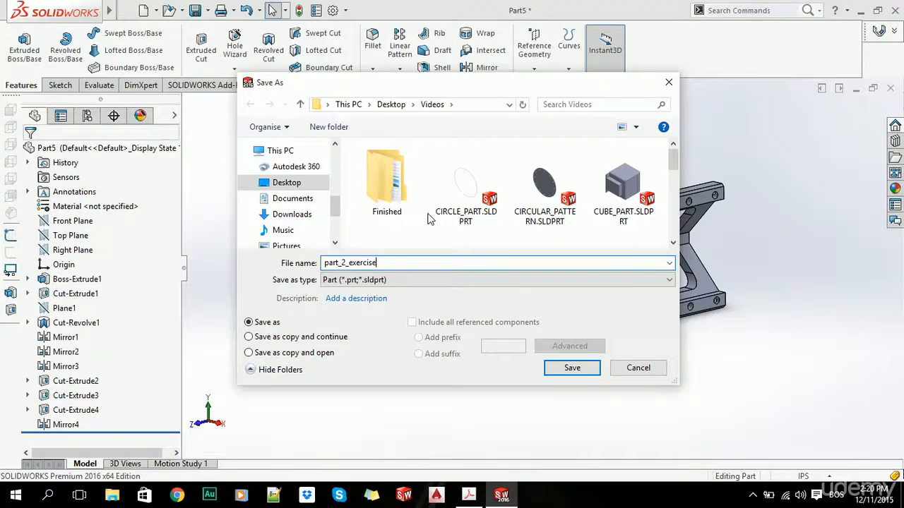
{"action": "key", "text": "Return"}
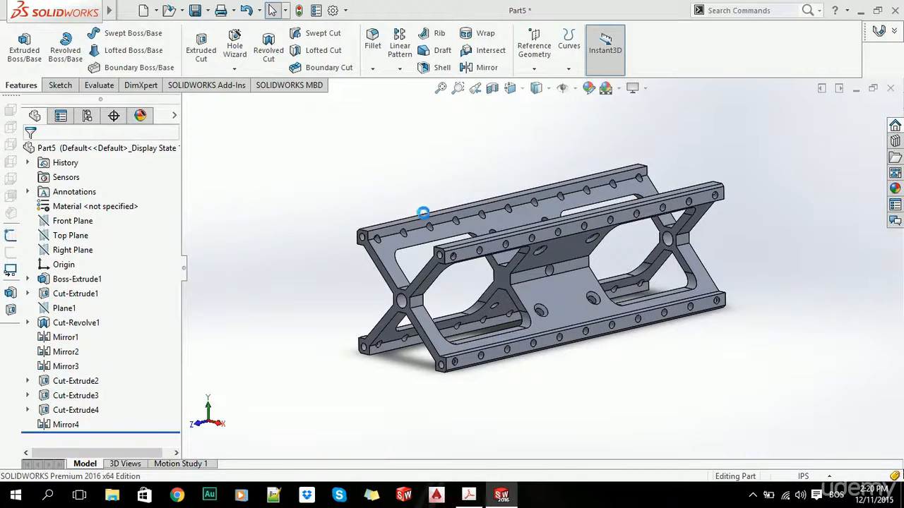